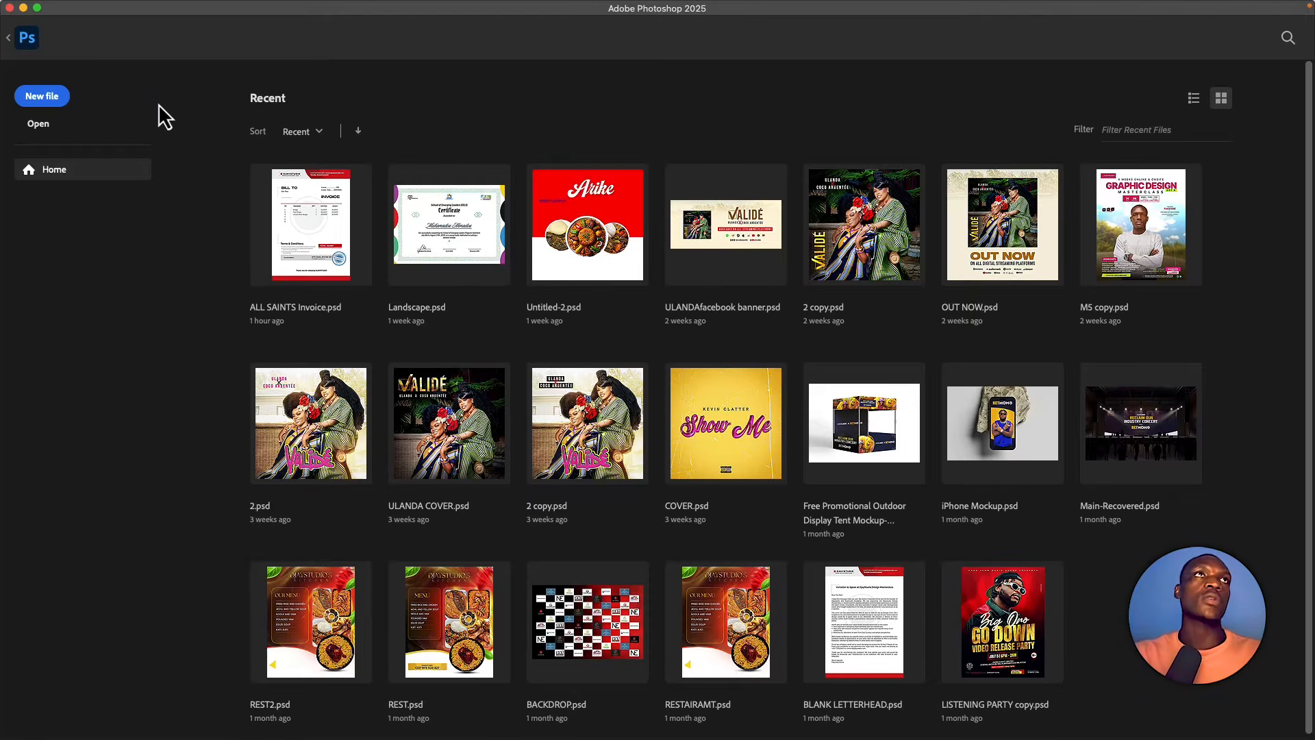
# Create a new 2000 x 2000 pixel RGB document with a white background at a resolution of 150 pixels/inch
pyautogui.click(46, 98)
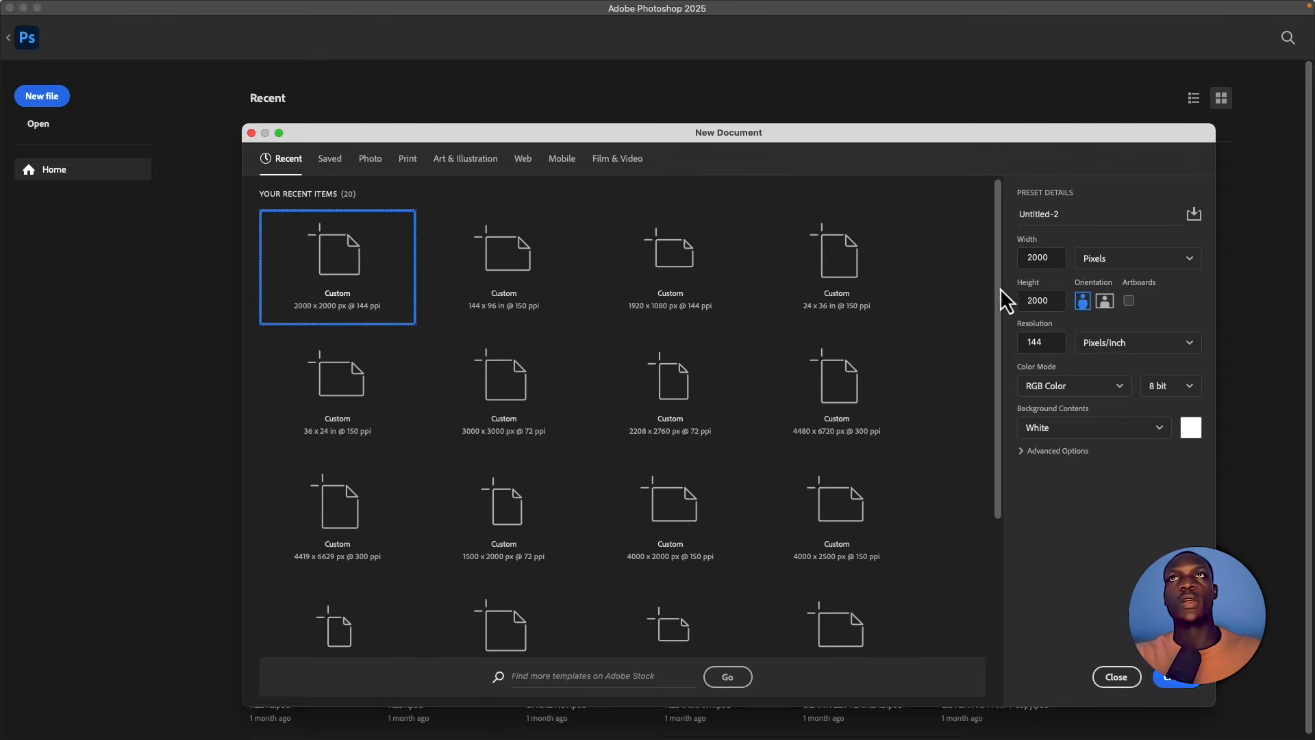
pyautogui.click(1050, 346)
pyautogui.write('150')
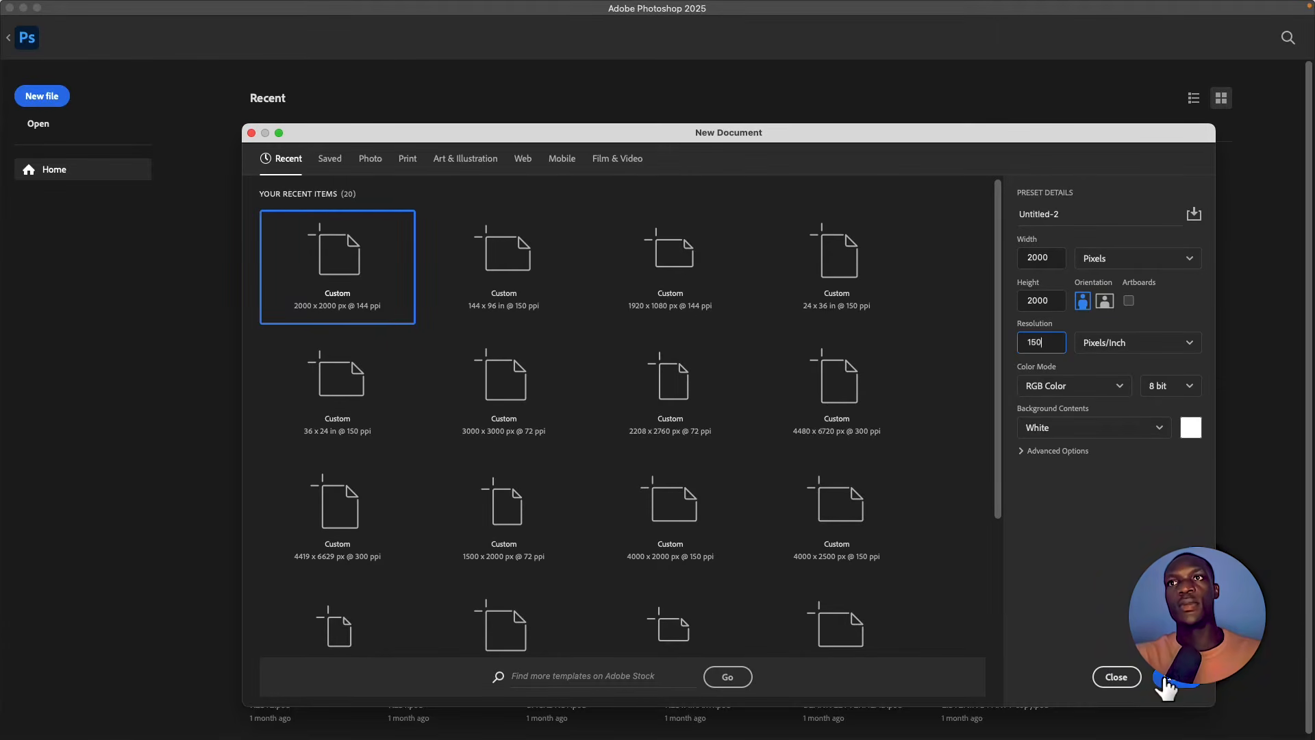
pyautogui.click(1165, 680)
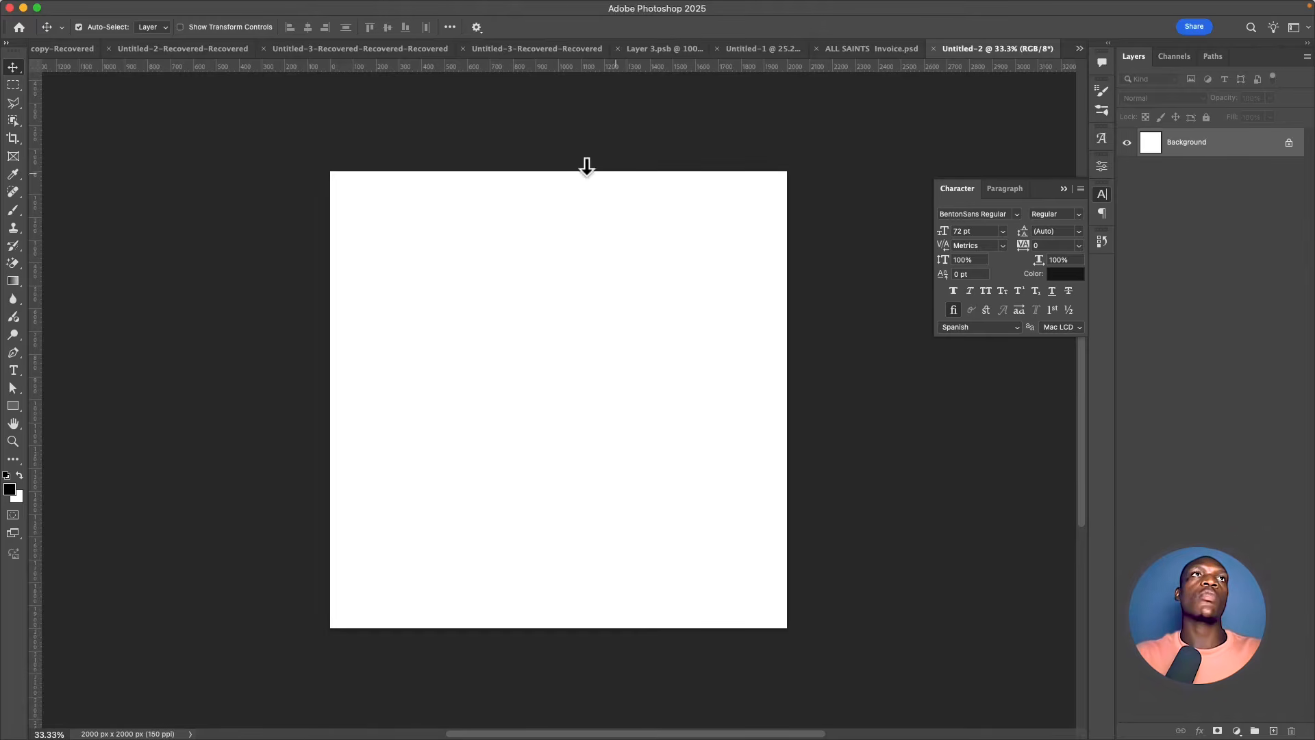
# Place the portrait img.png as an embedded image and enlarge it to about 228% so it fills the canvas height
pyautogui.moveTo(117, 8)
pyautogui.click(153, 10)
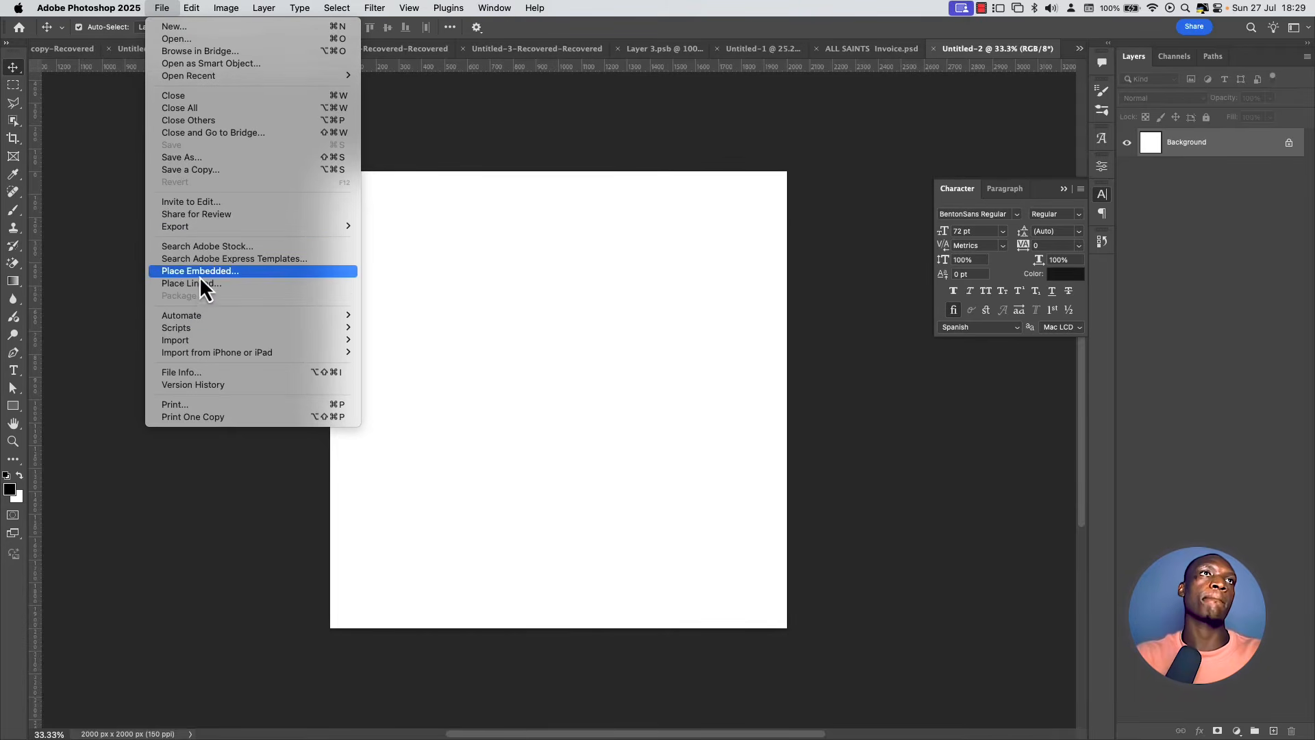
pyautogui.click(199, 276)
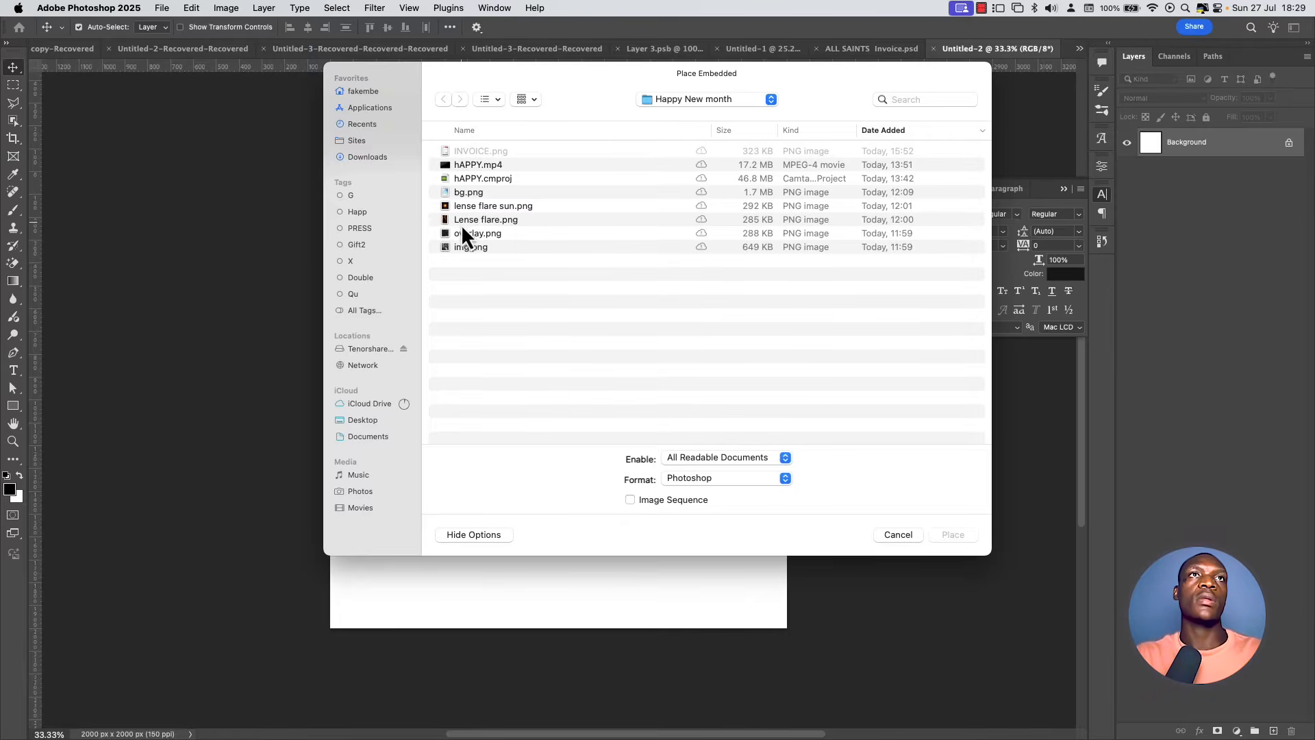
pyautogui.doubleClick(462, 245)
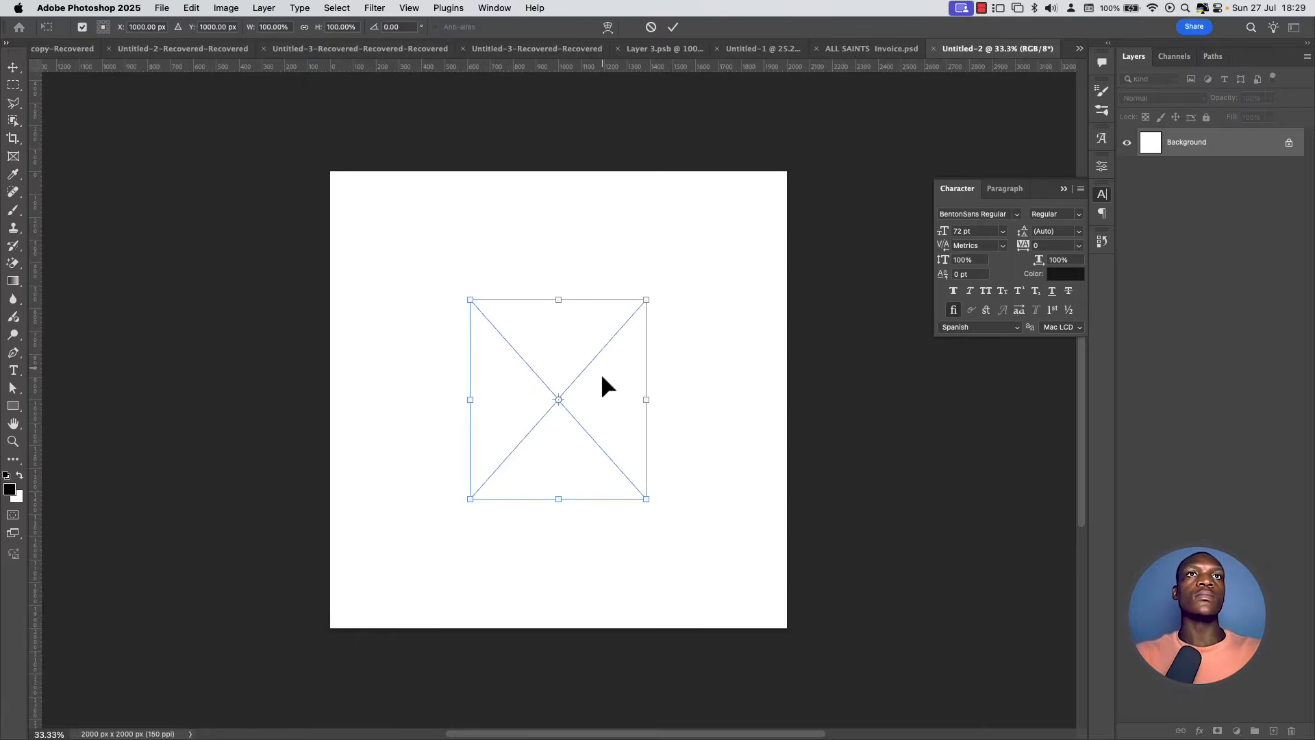
pyautogui.moveTo(647, 401); pyautogui.dragTo(761, 381)
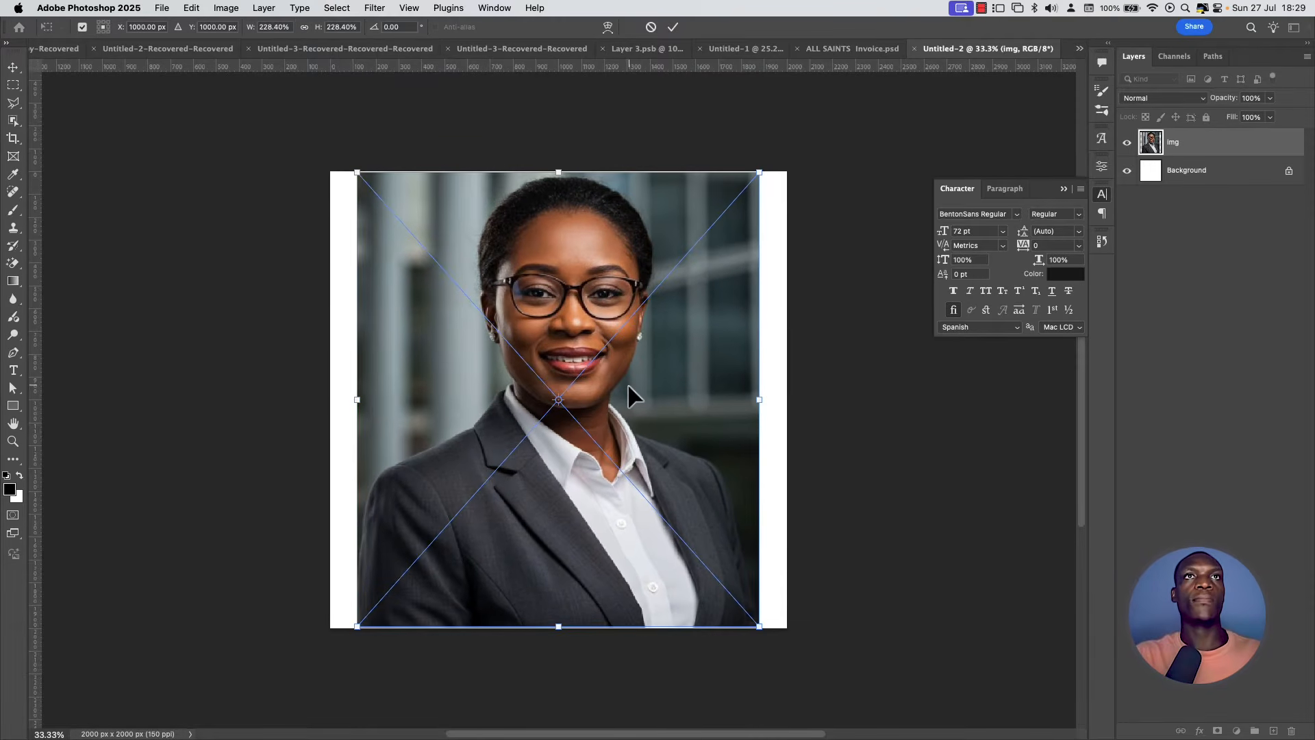
pyautogui.click(674, 27)
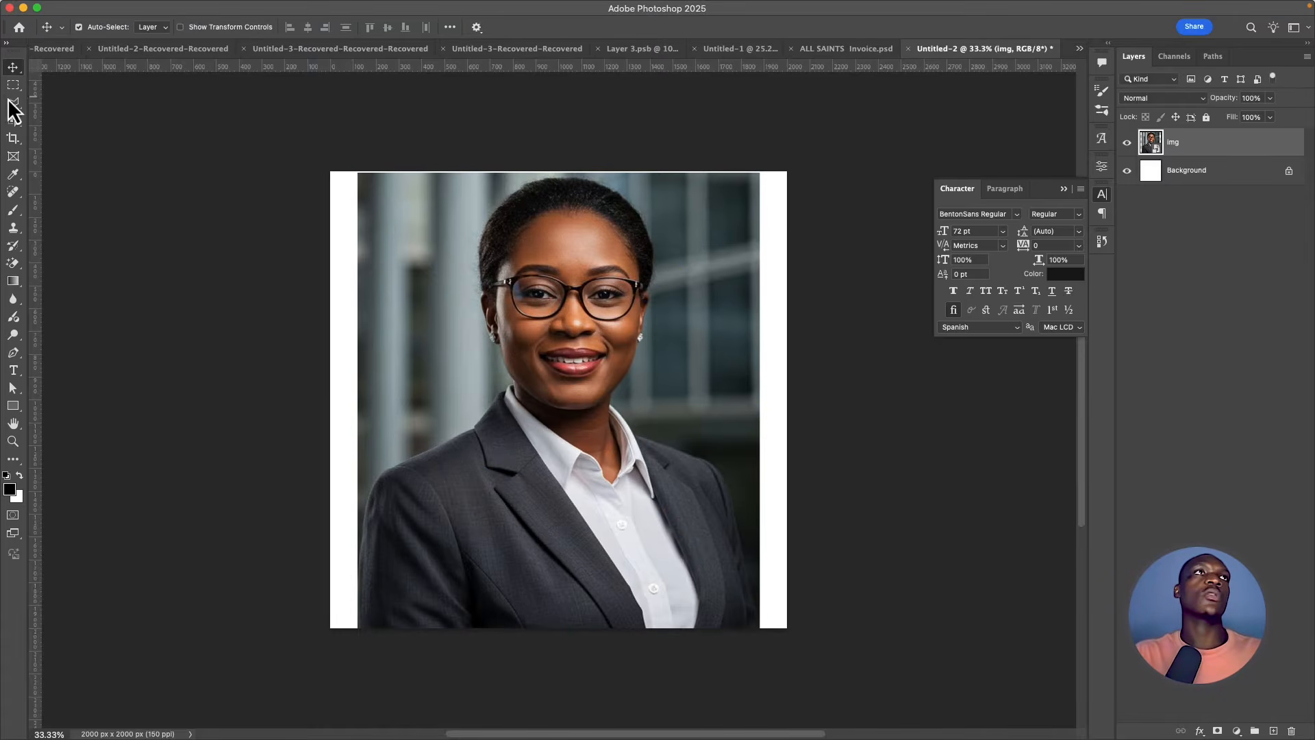
# Select the woman with Select Subject and add a layer mask that hides the photo's background
pyautogui.click(13, 122)
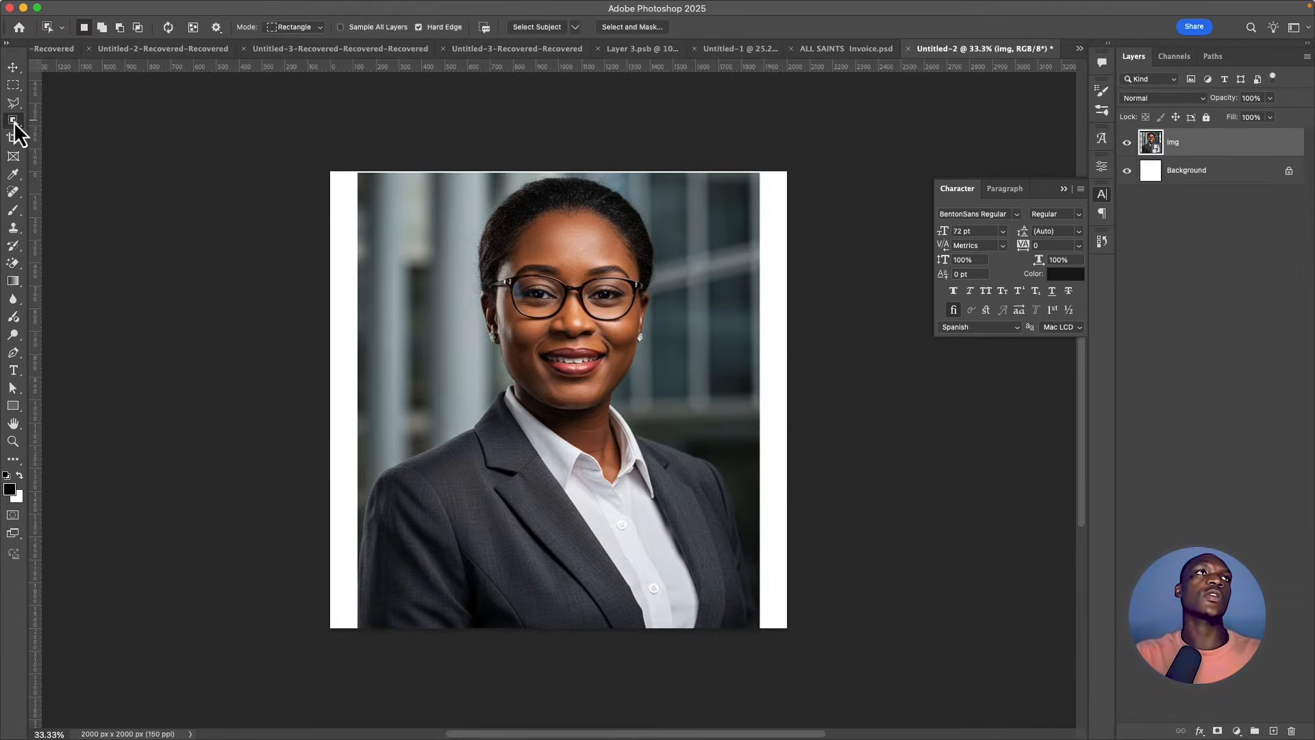
pyautogui.rightClick(14, 123)
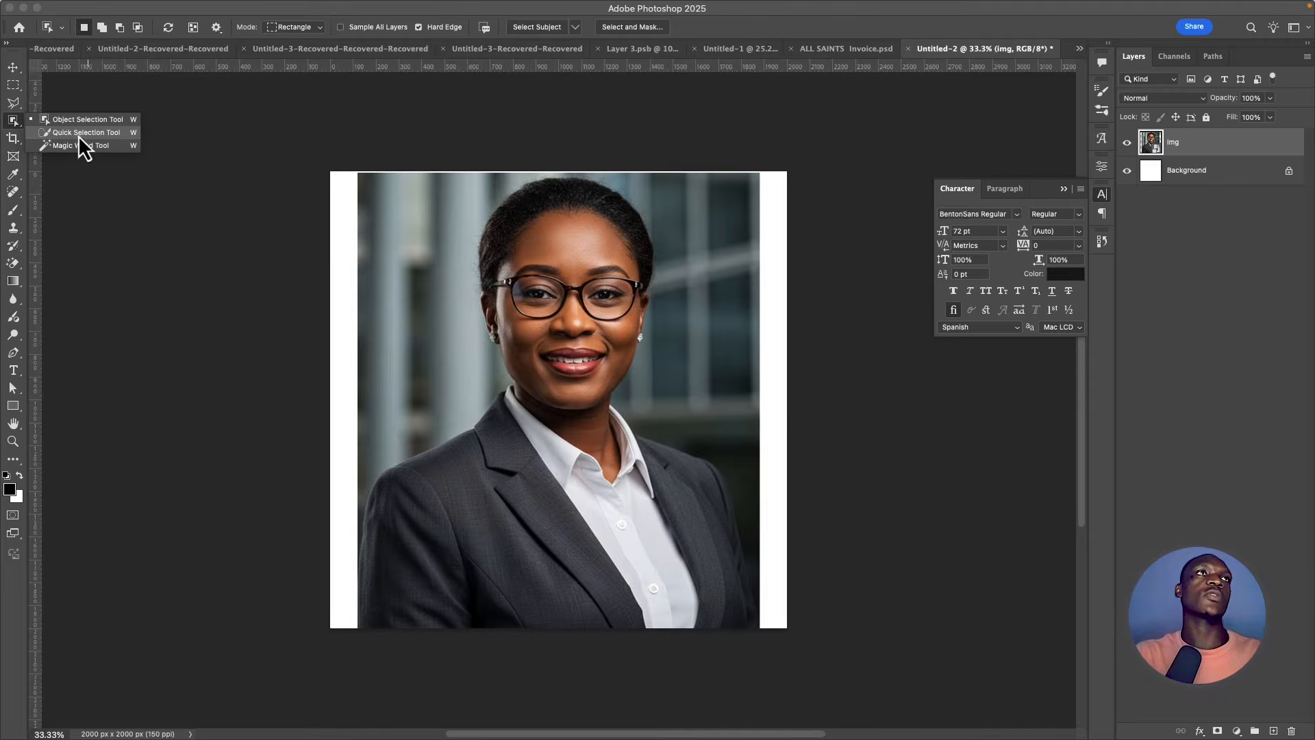
pyautogui.click(23, 124)
pyautogui.click(544, 27)
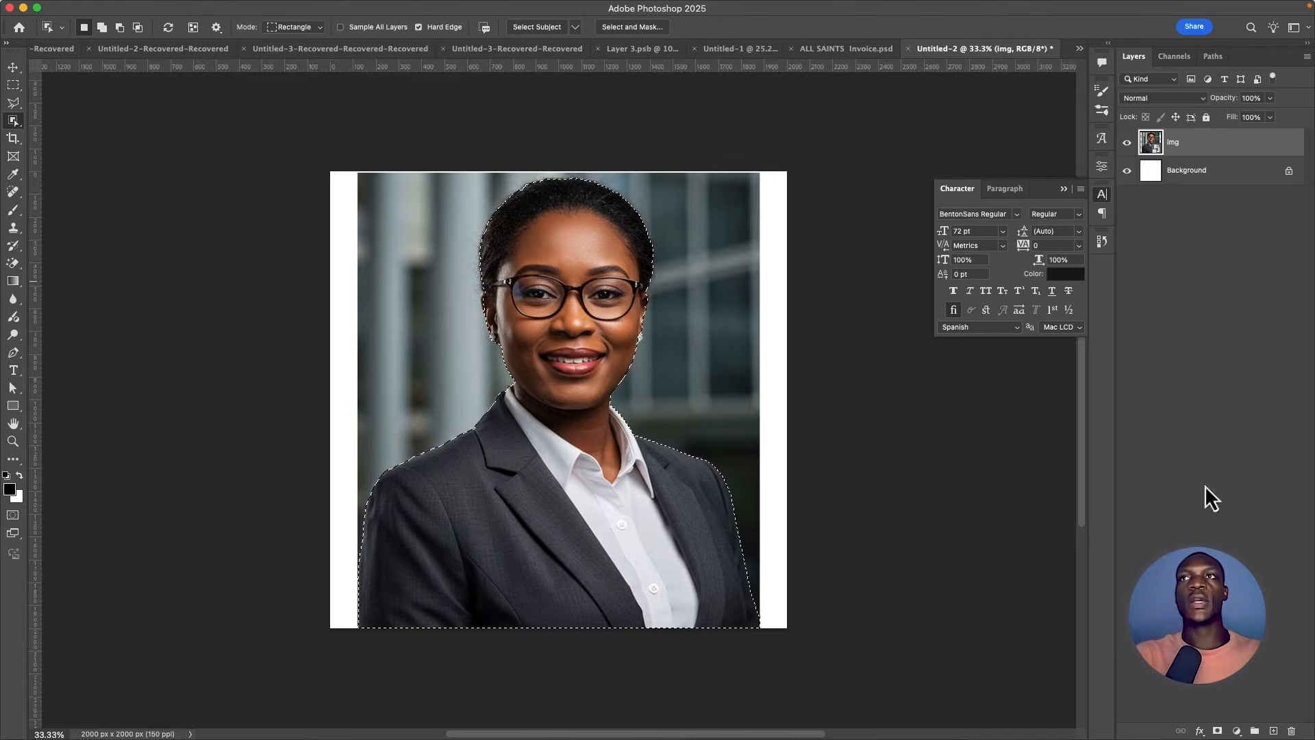
pyautogui.click(1218, 731)
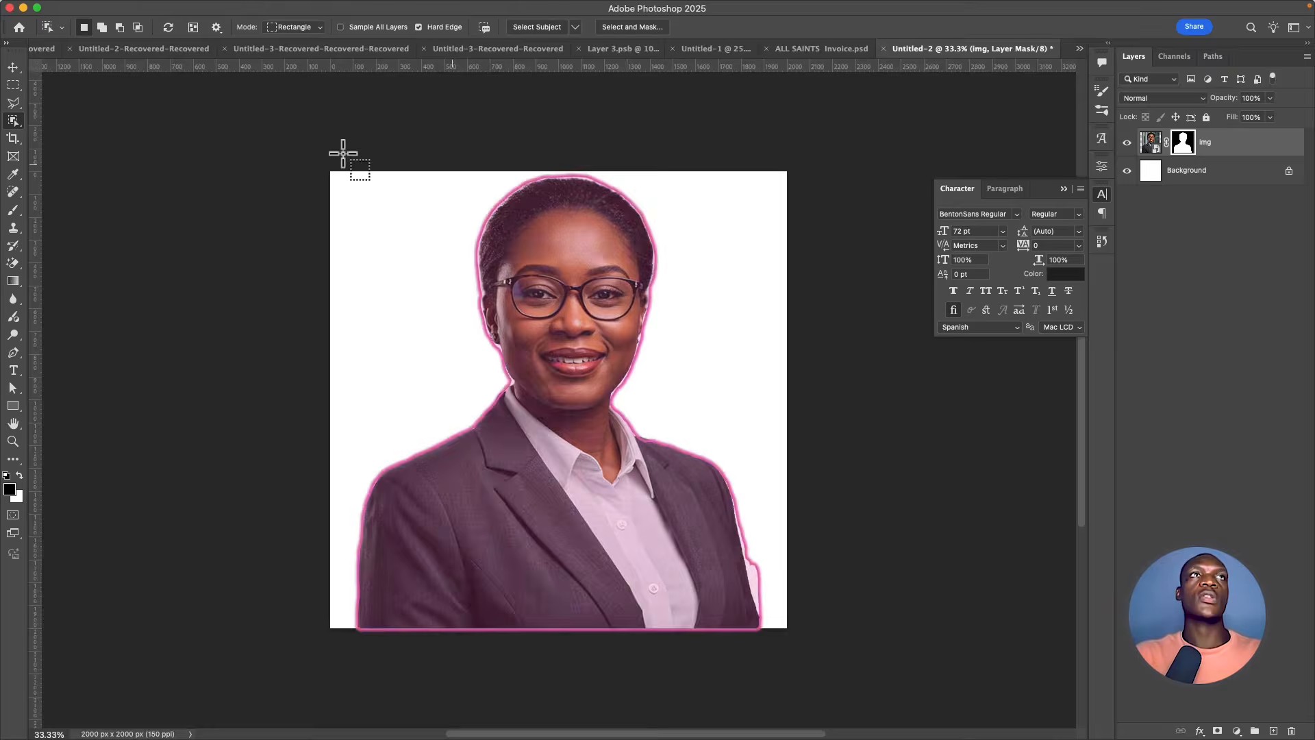
# Scale the masked portrait to about 93% and move it to the canvas's left side, with its lower edge past the canvas bottom
pyautogui.click(13, 67)
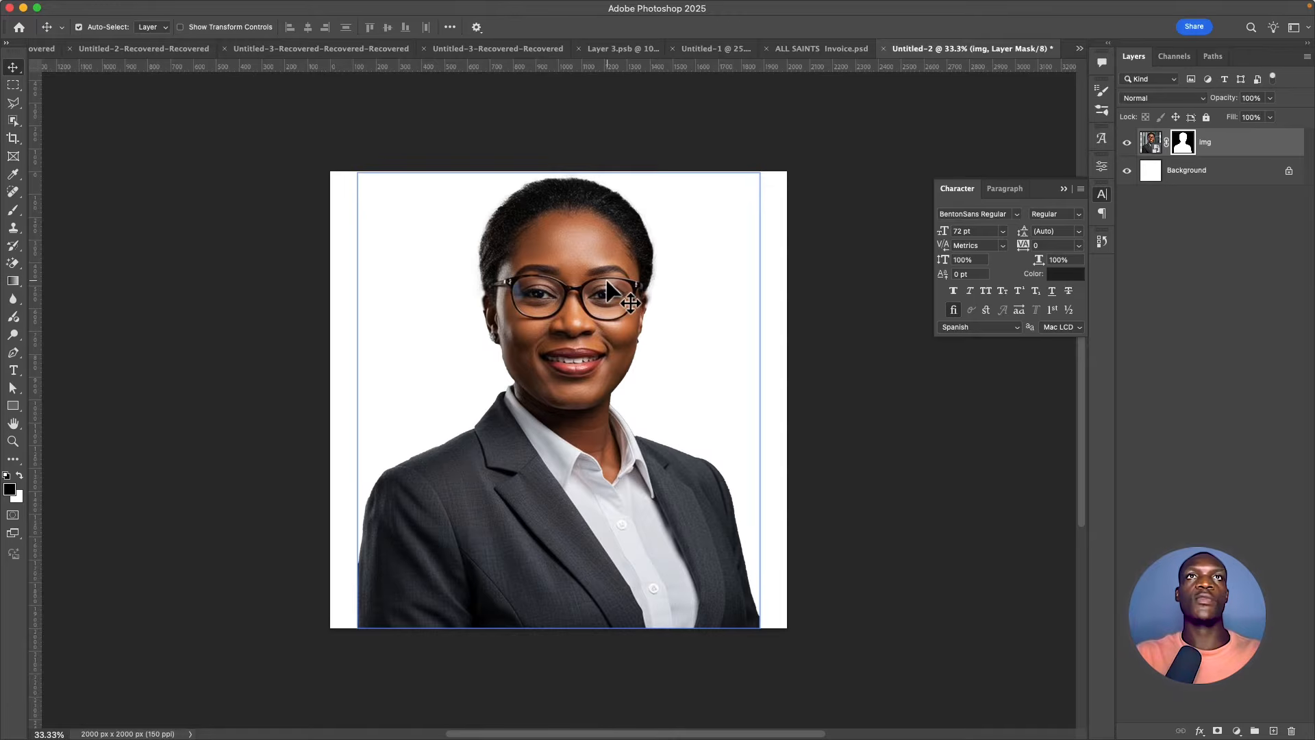
pyautogui.press('super+t')
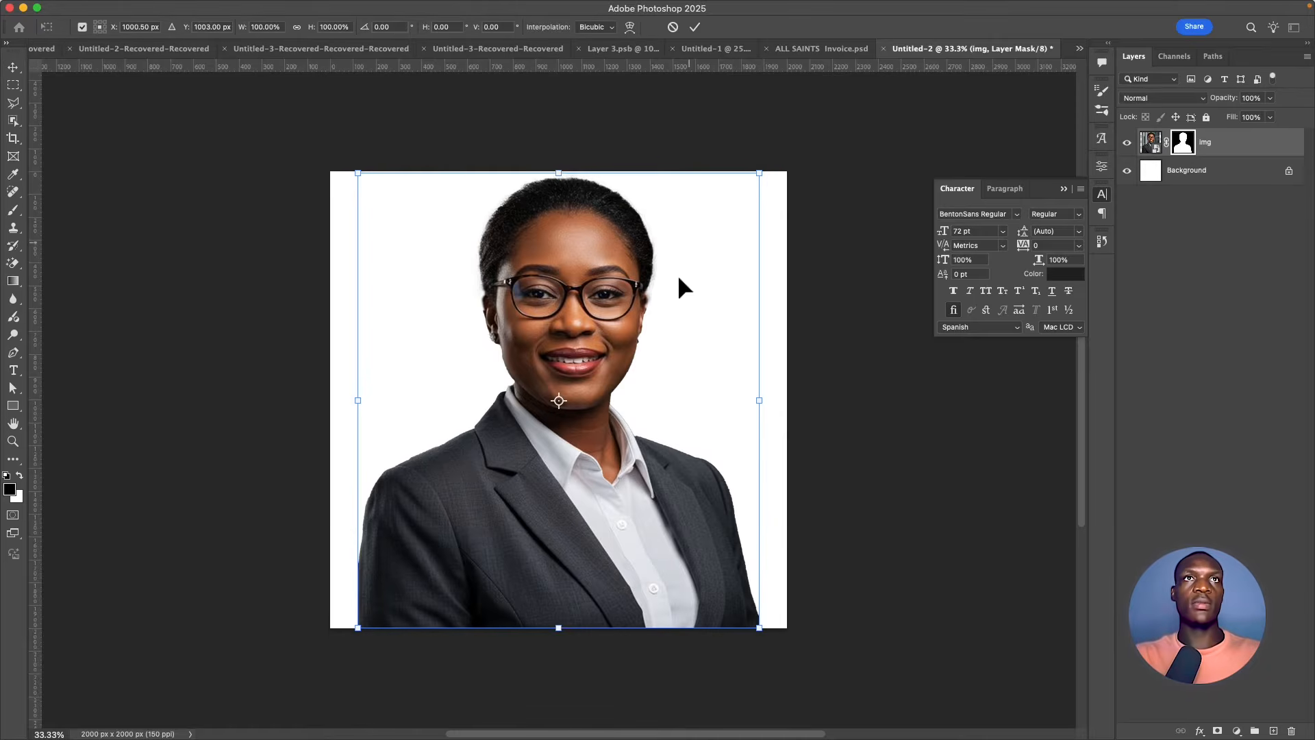
pyautogui.moveTo(766, 172); pyautogui.dragTo(734, 200)
pyautogui.moveTo(613, 278); pyautogui.dragTo(472, 287)
pyautogui.moveTo(412, 206); pyautogui.dragTo(412, 212)
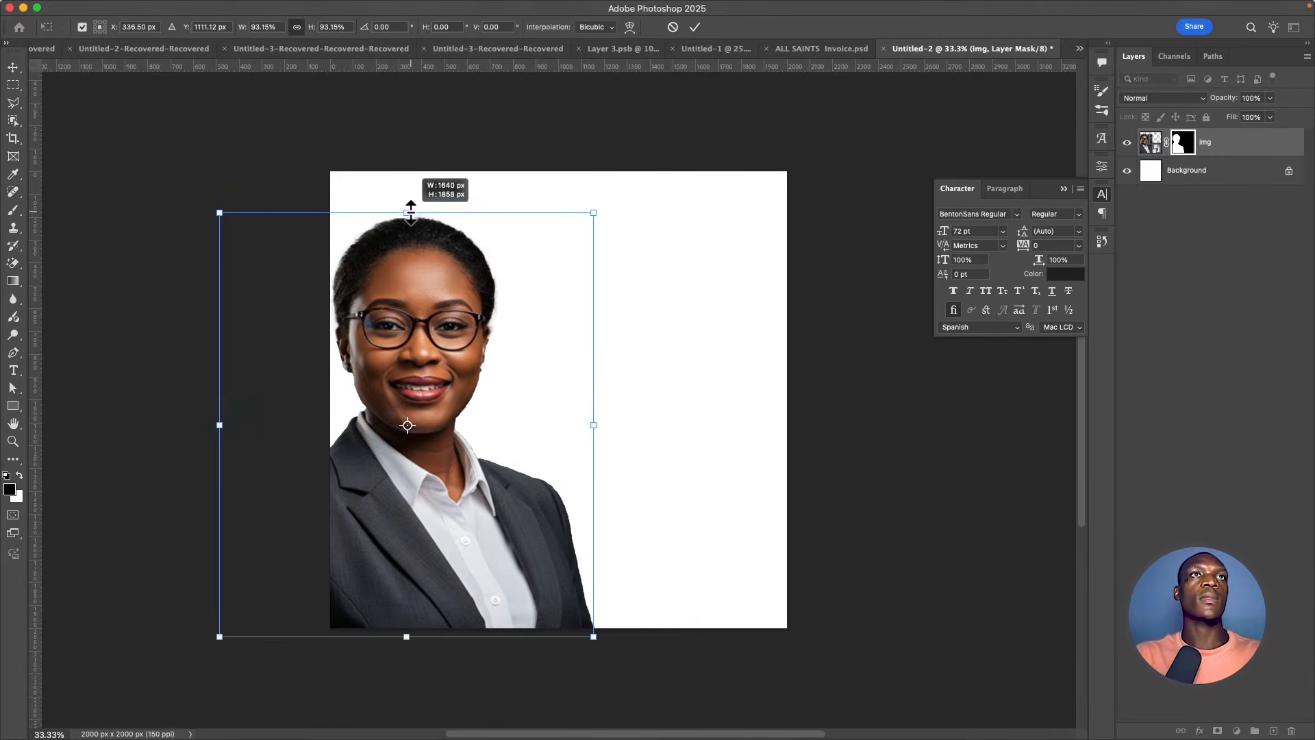
pyautogui.click(695, 27)
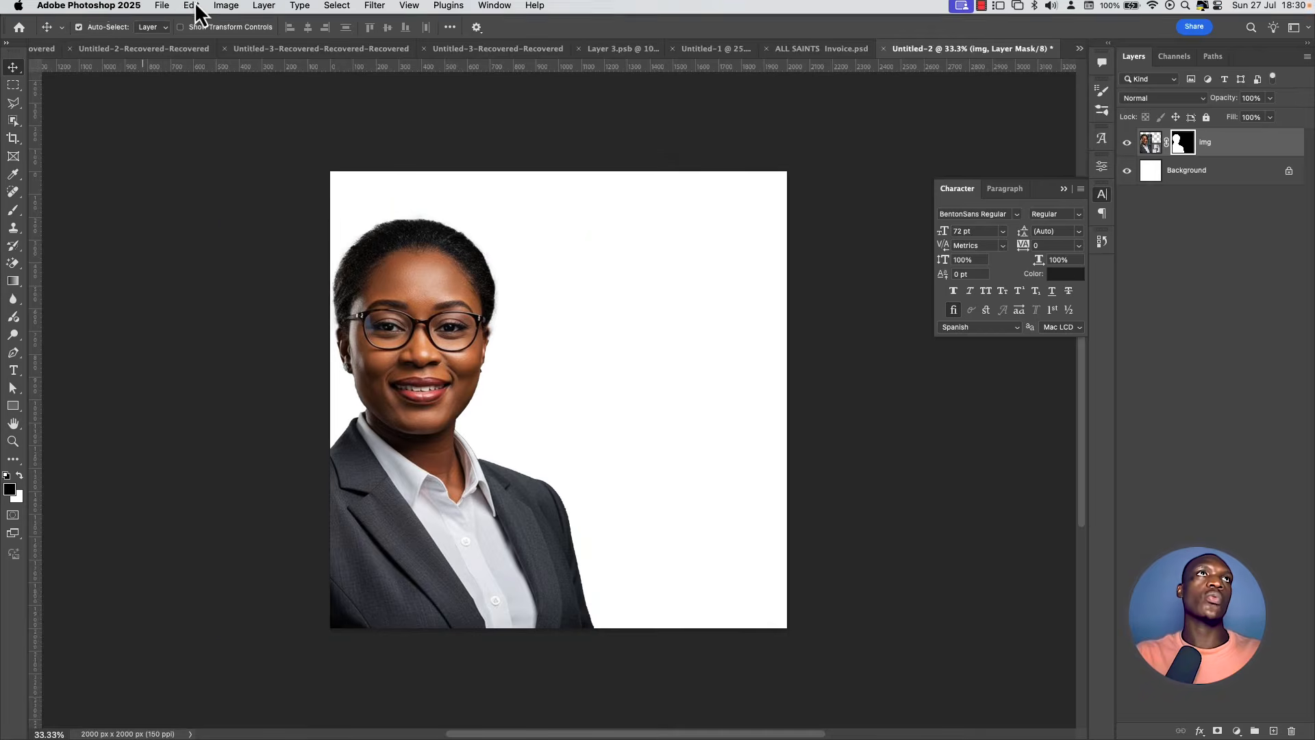
# Place bg.png as an embedded image, enlarge it to about 177%, and shift it up so it covers the whole canvas
pyautogui.click(166, 8)
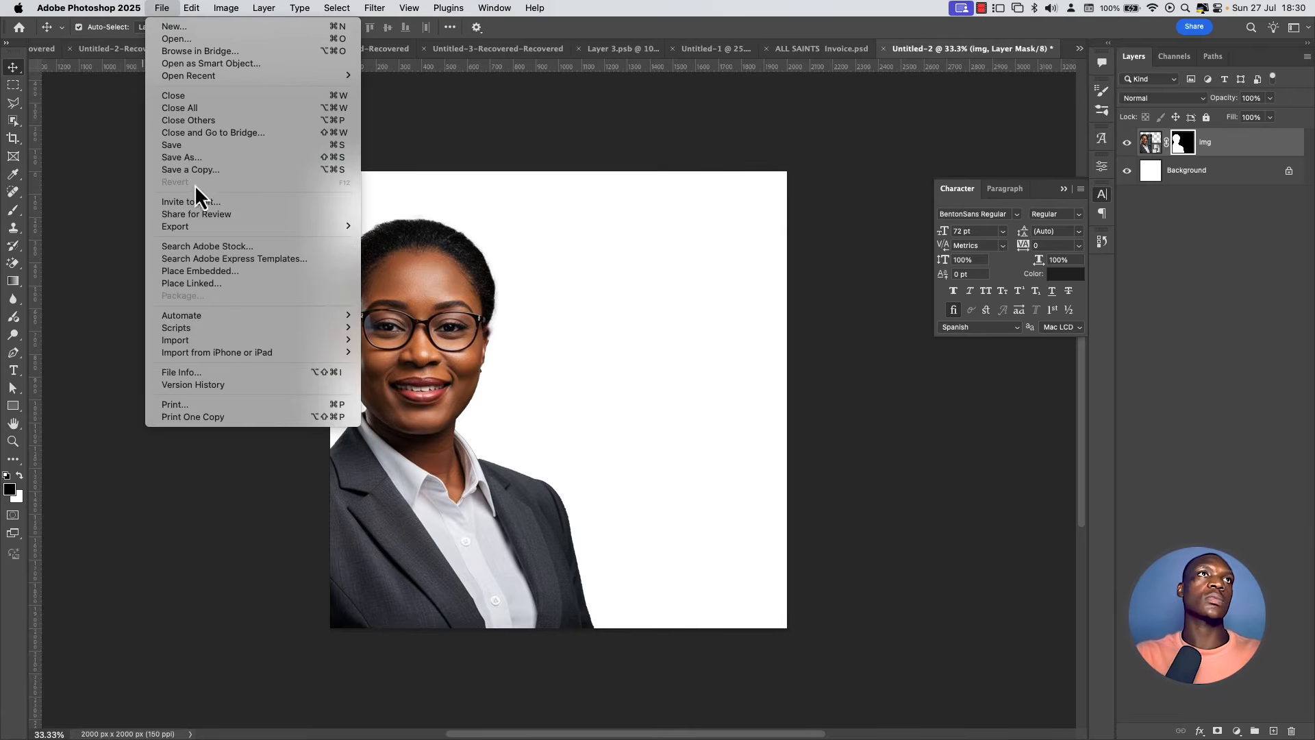
pyautogui.click(193, 271)
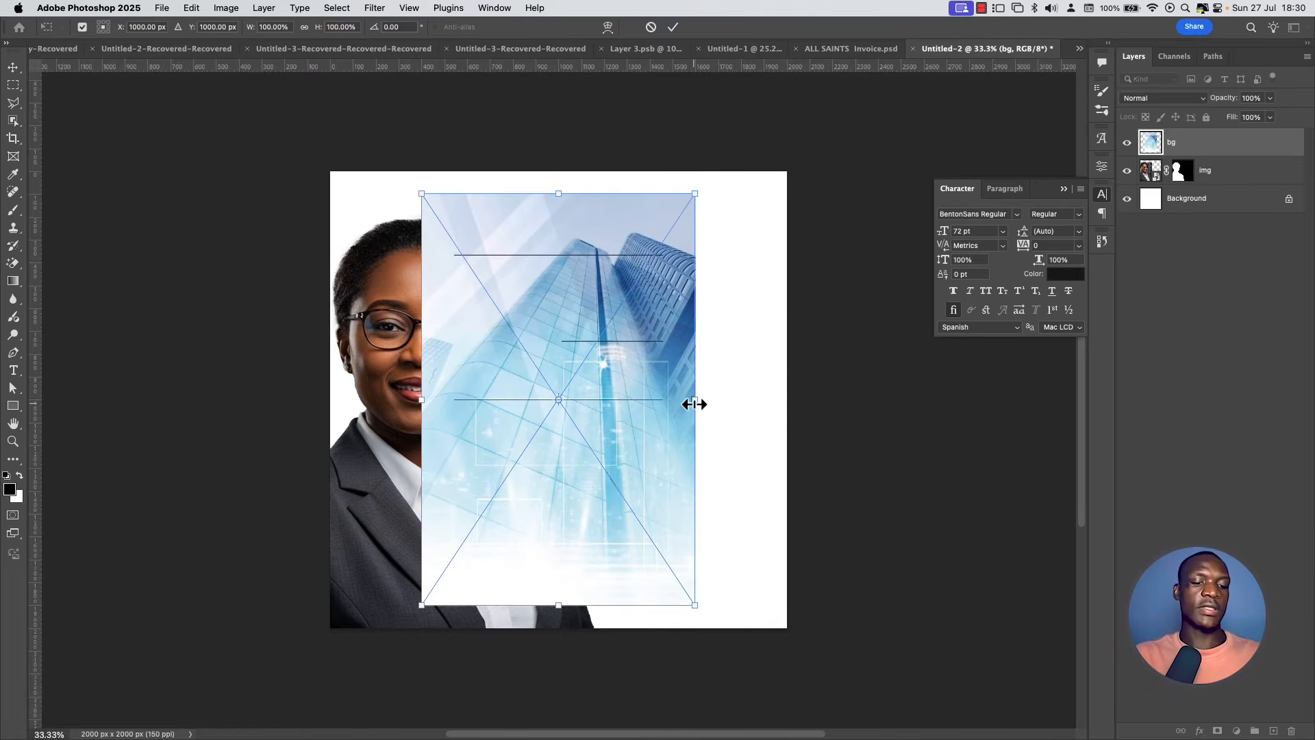
pyautogui.moveTo(698, 404); pyautogui.dragTo(799, 367)
pyautogui.moveTo(674, 486); pyautogui.dragTo(676, 368)
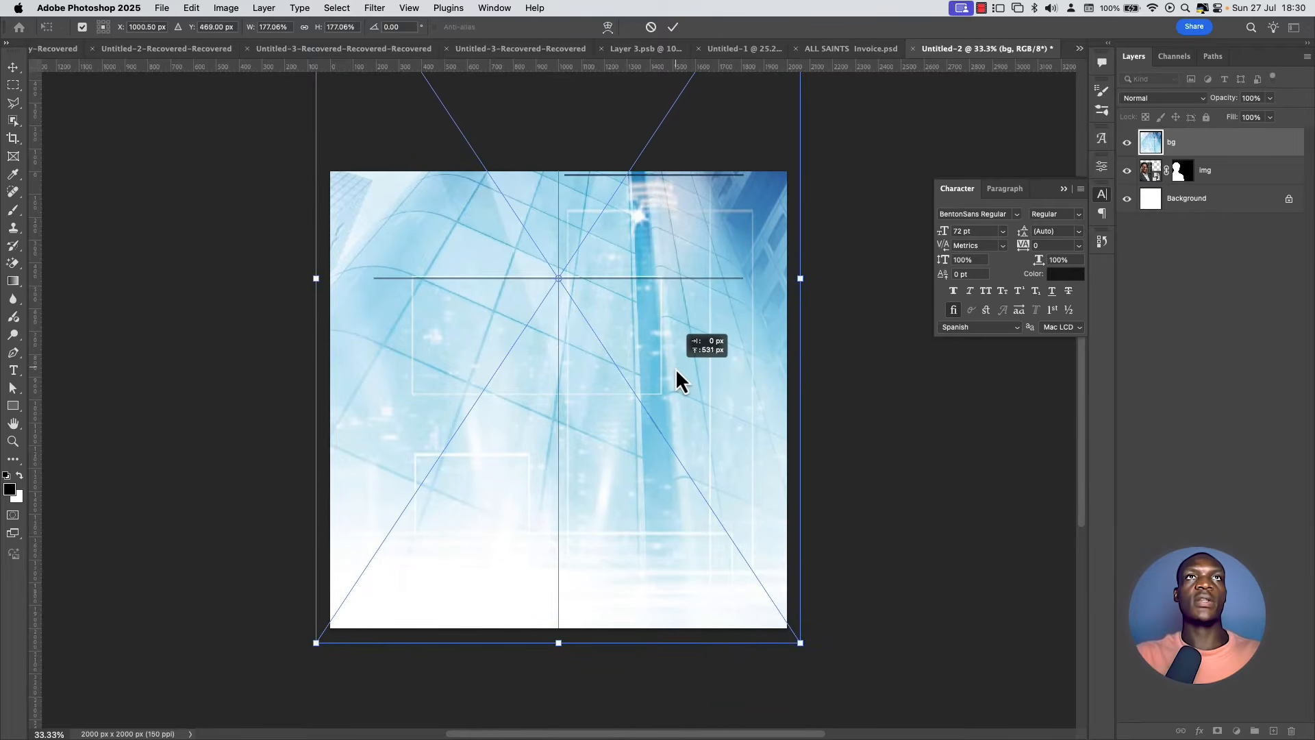
pyautogui.click(673, 28)
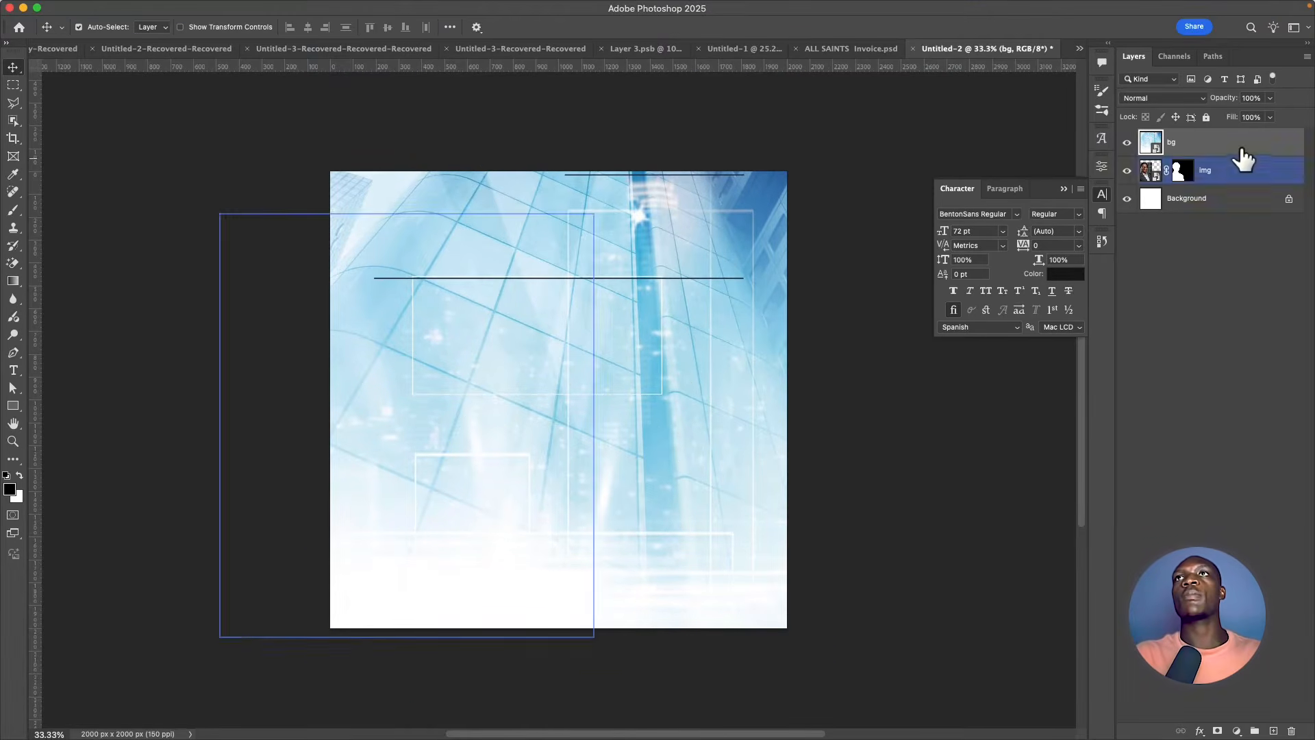
# Move the bg layer beneath the img layer and set its opacity to 60%
pyautogui.moveTo(1237, 147); pyautogui.dragTo(1233, 182)
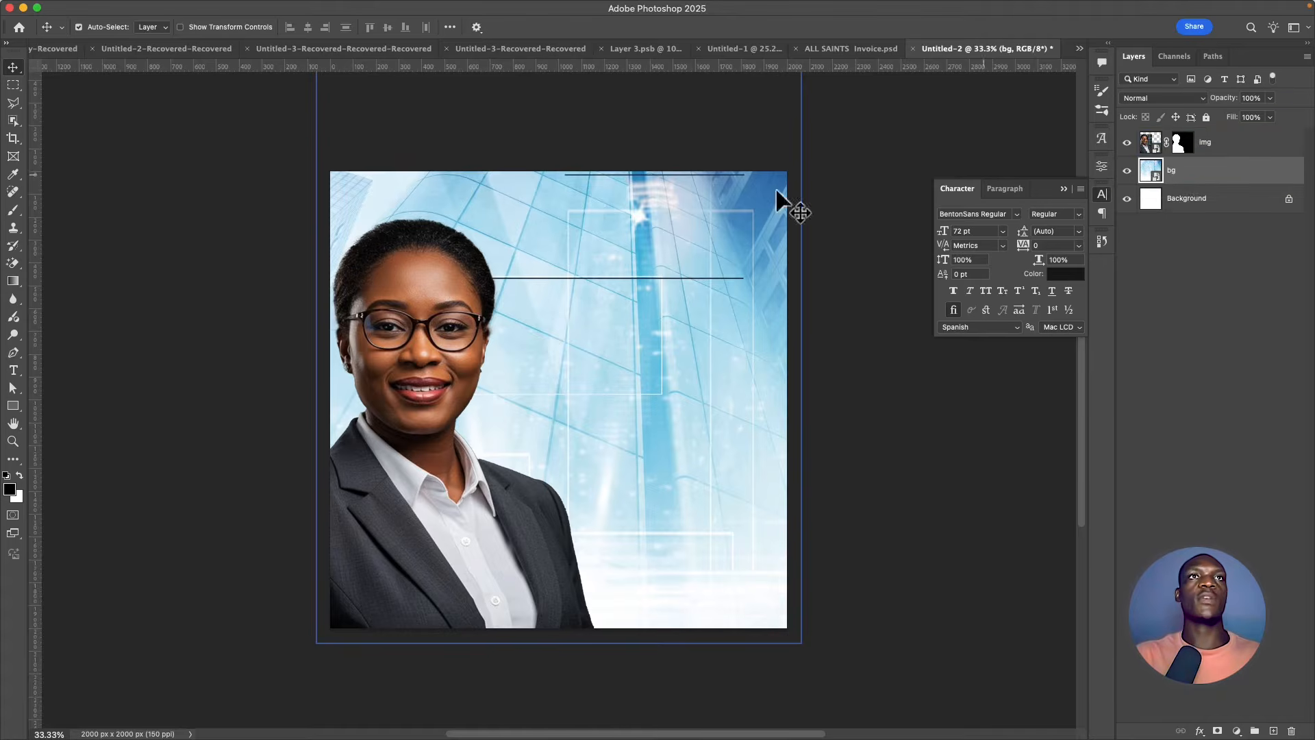
pyautogui.click(1129, 144)
pyautogui.click(1230, 174)
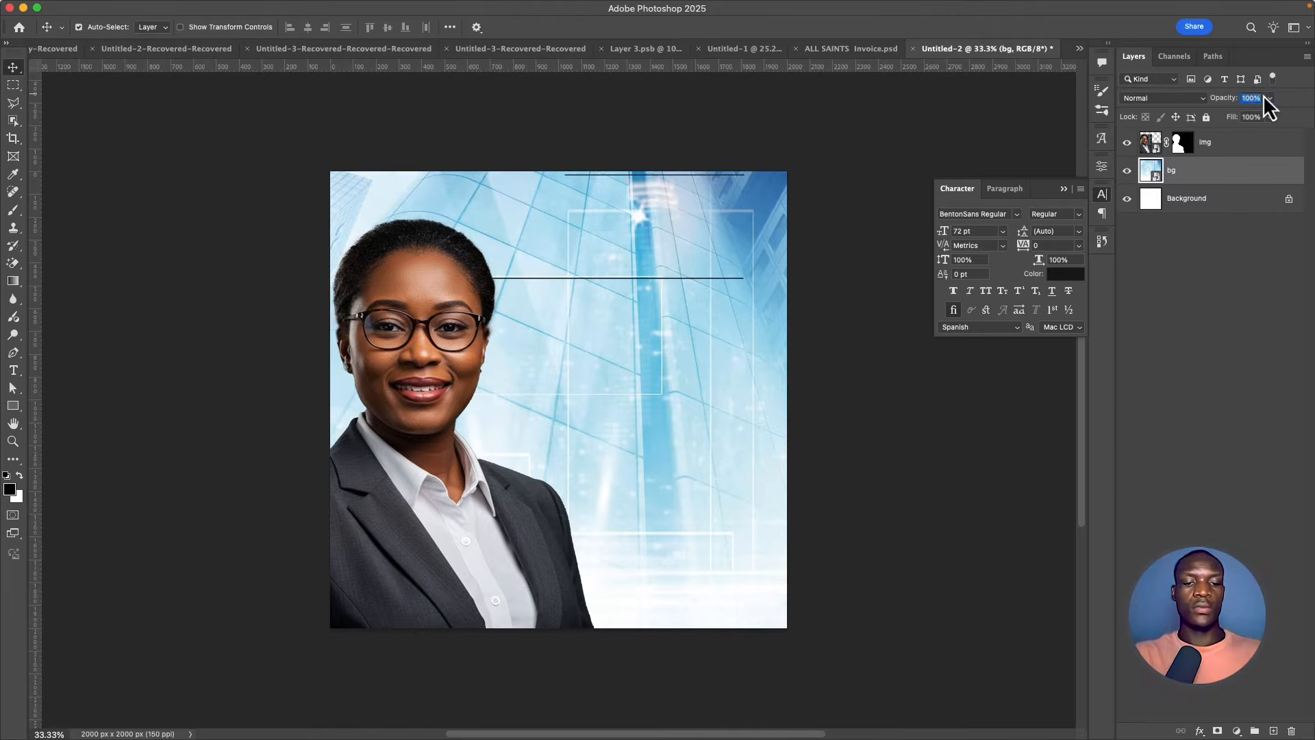
pyautogui.write('6')
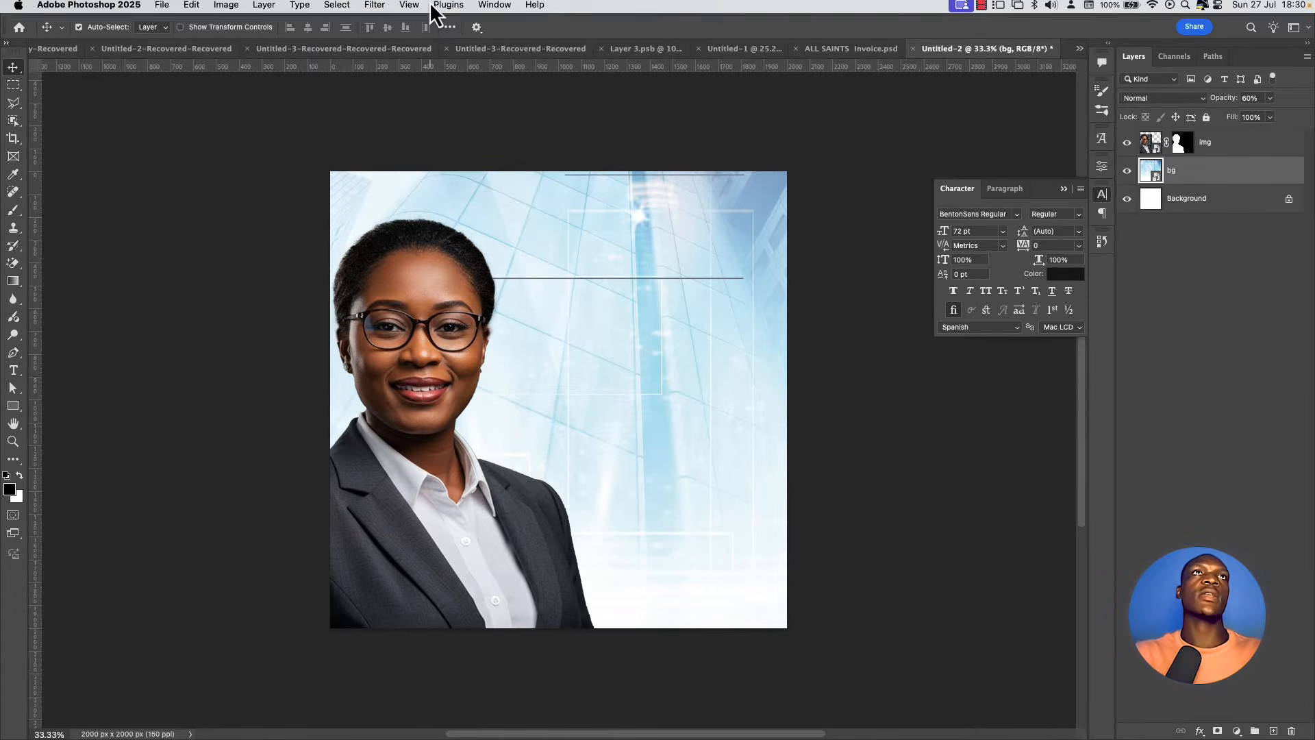
# Apply a Gaussian Blur with a radius of about 6 pixels to the bg layer
pyautogui.click(379, 8)
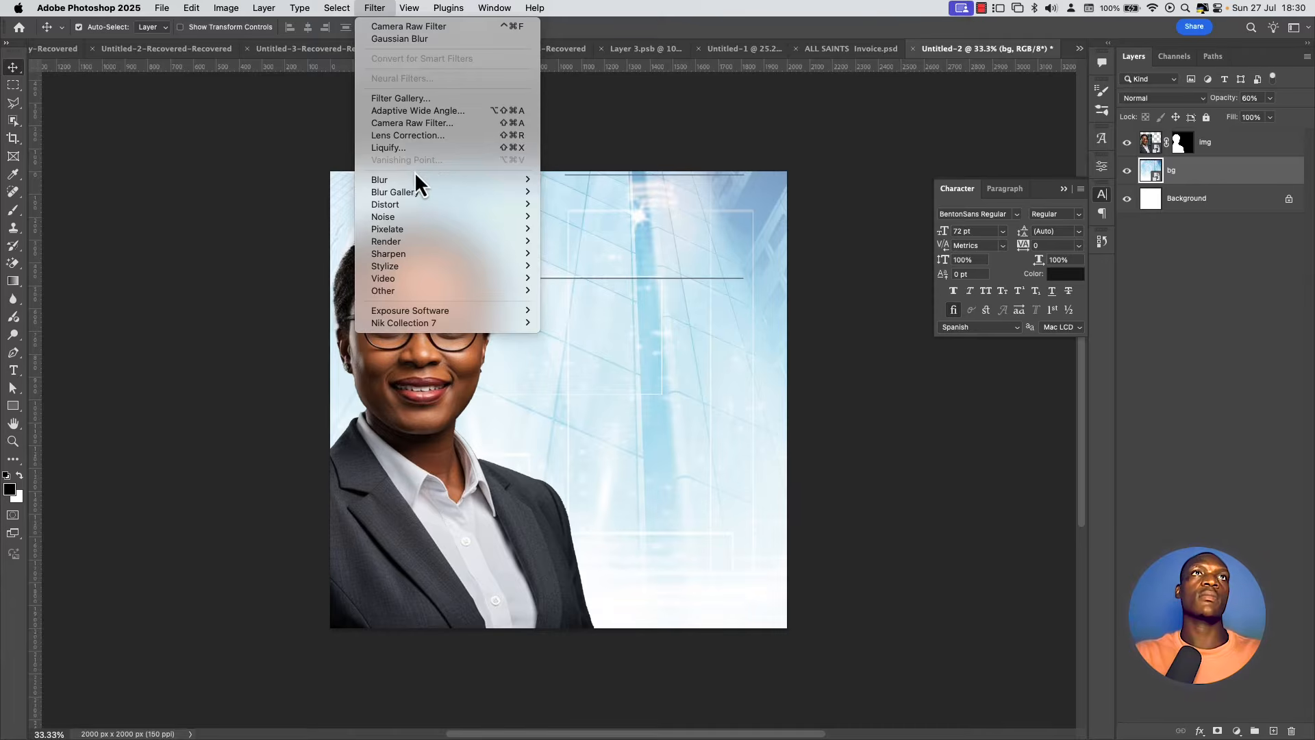
pyautogui.moveTo(411, 181)
pyautogui.click(600, 230)
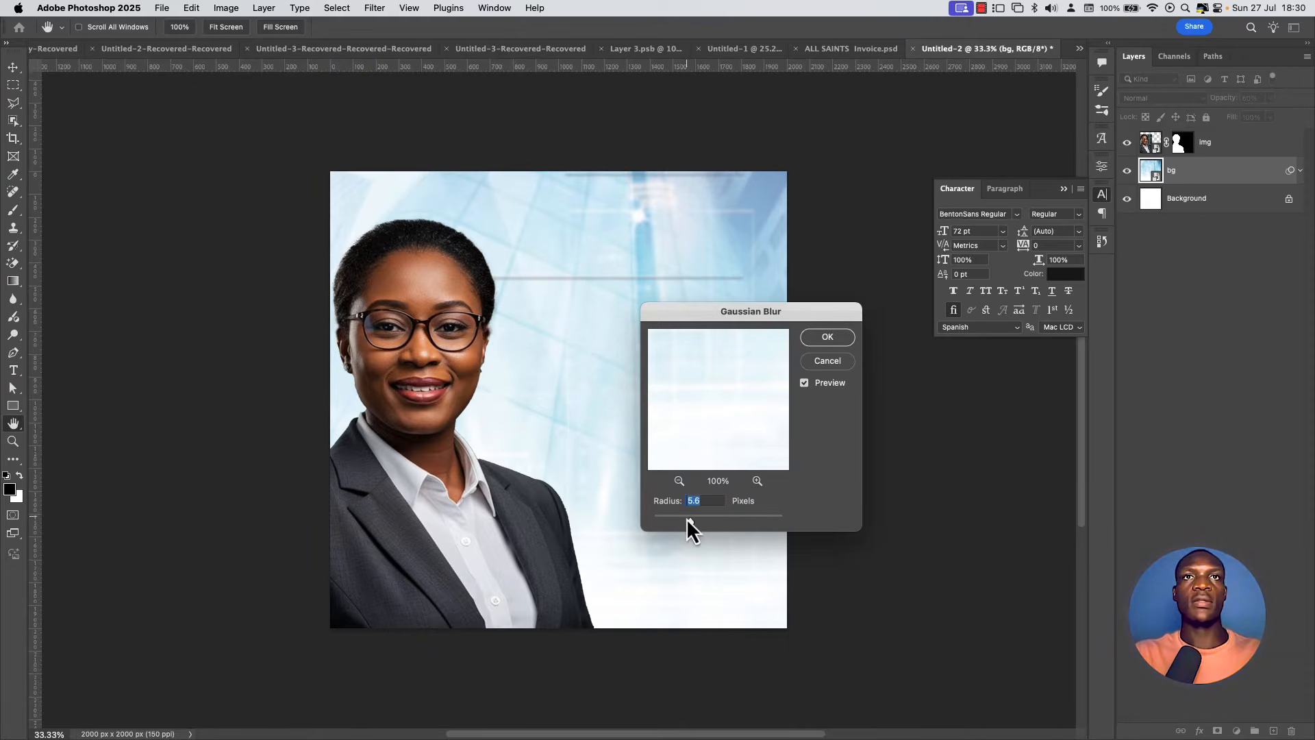
pyautogui.write('6')
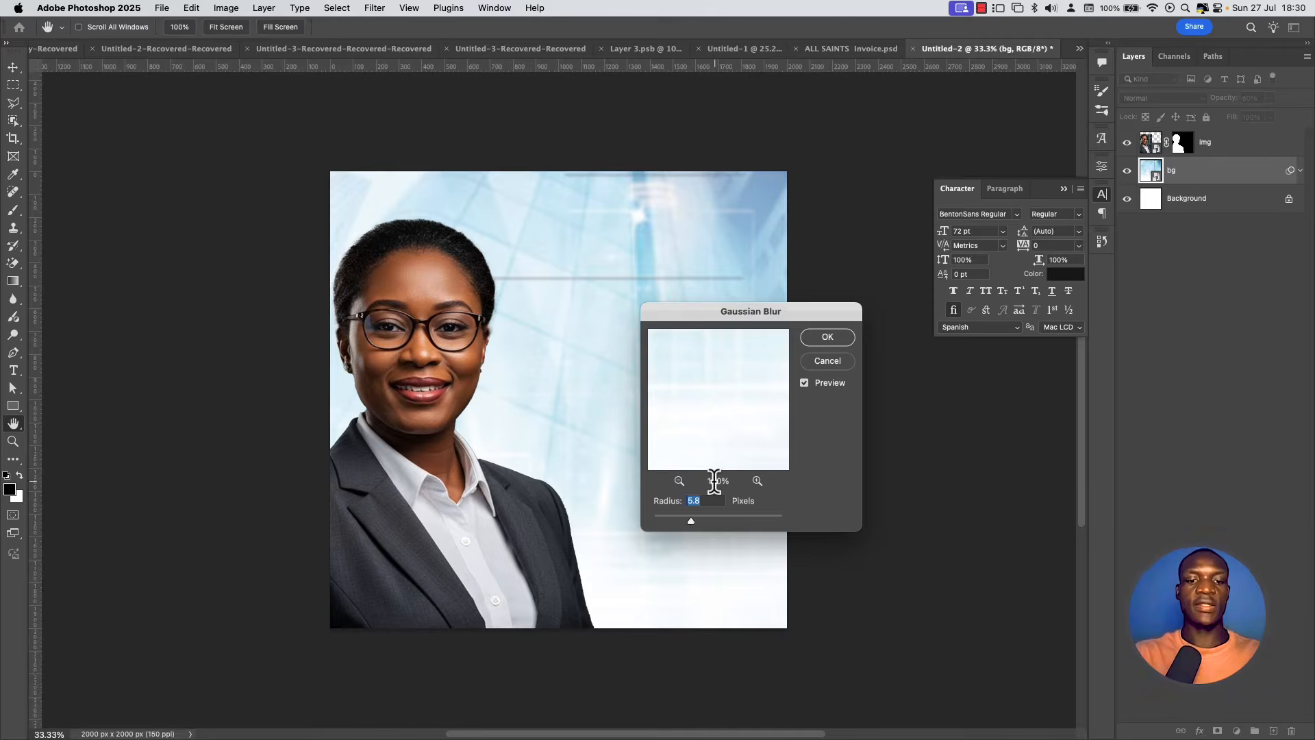
pyautogui.press('Return')
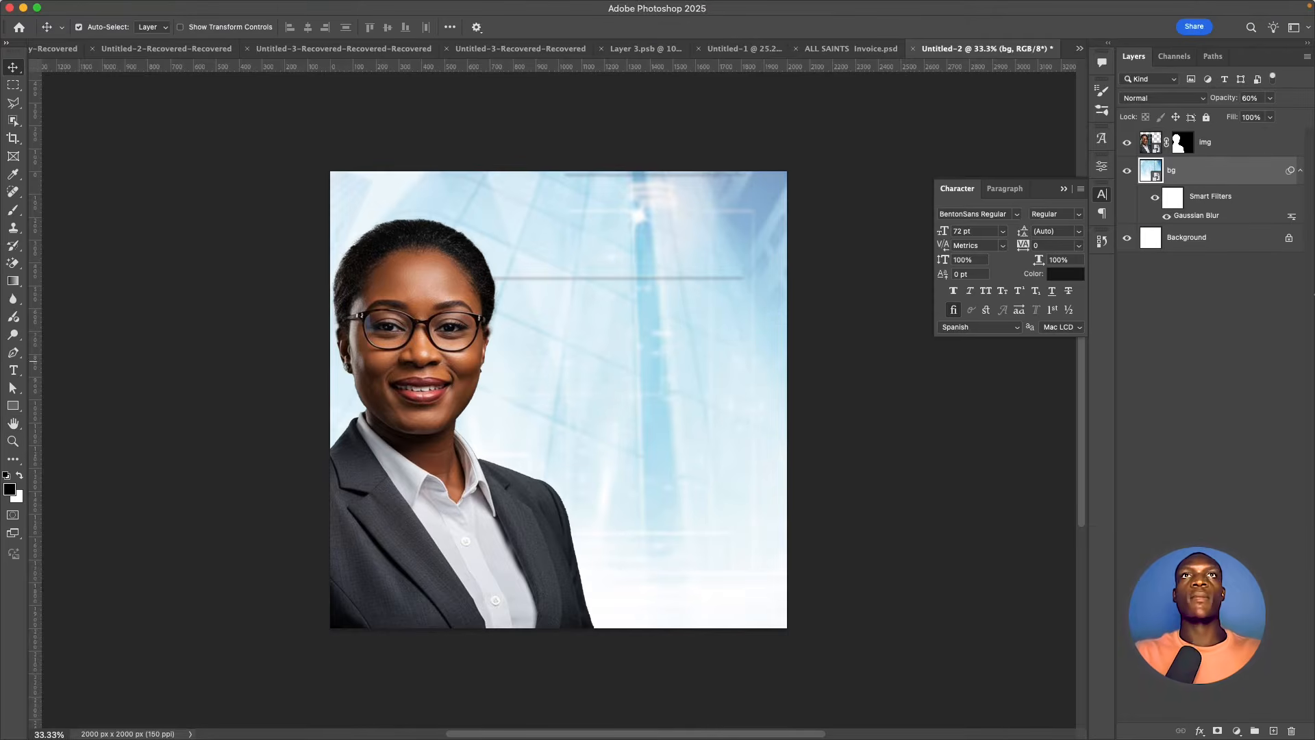
# Edit the bg layer's Gaussian Blur smart filter and set its radius to 7 pixels
pyautogui.doubleClick(1189, 216)
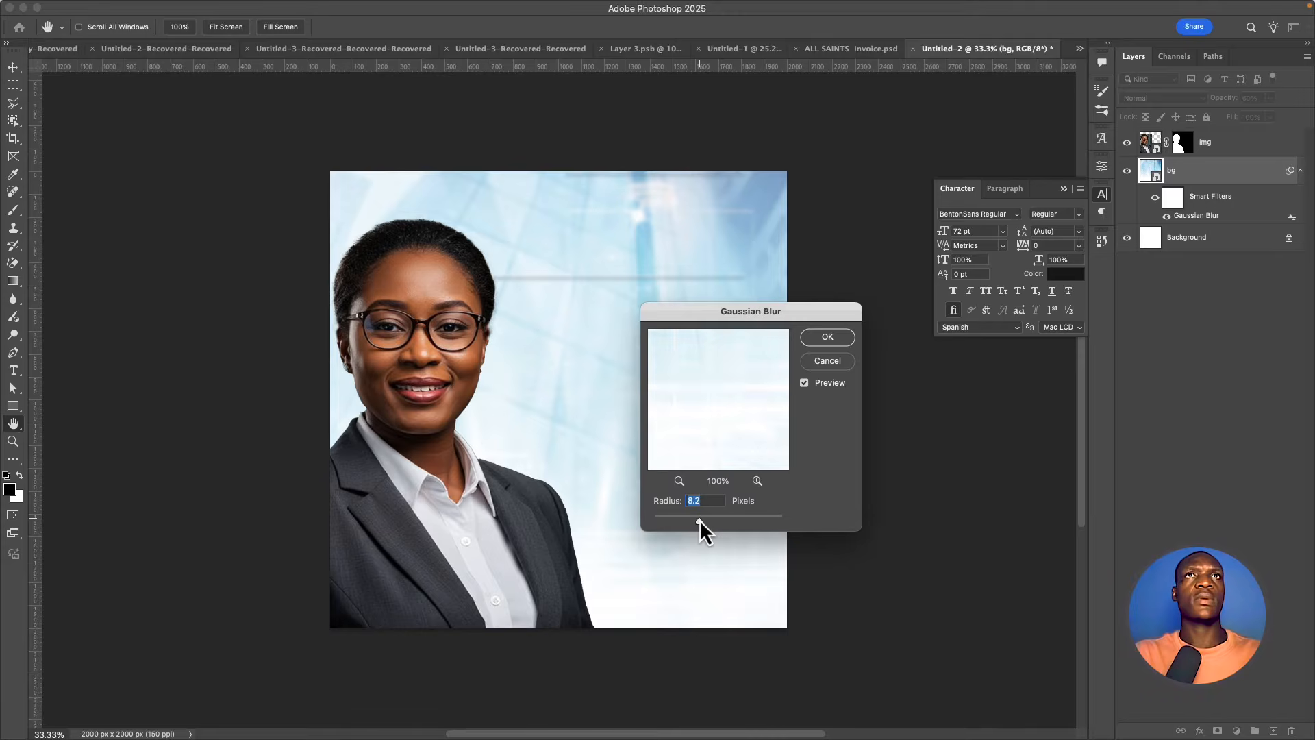
pyautogui.moveTo(700, 519); pyautogui.dragTo(698, 519)
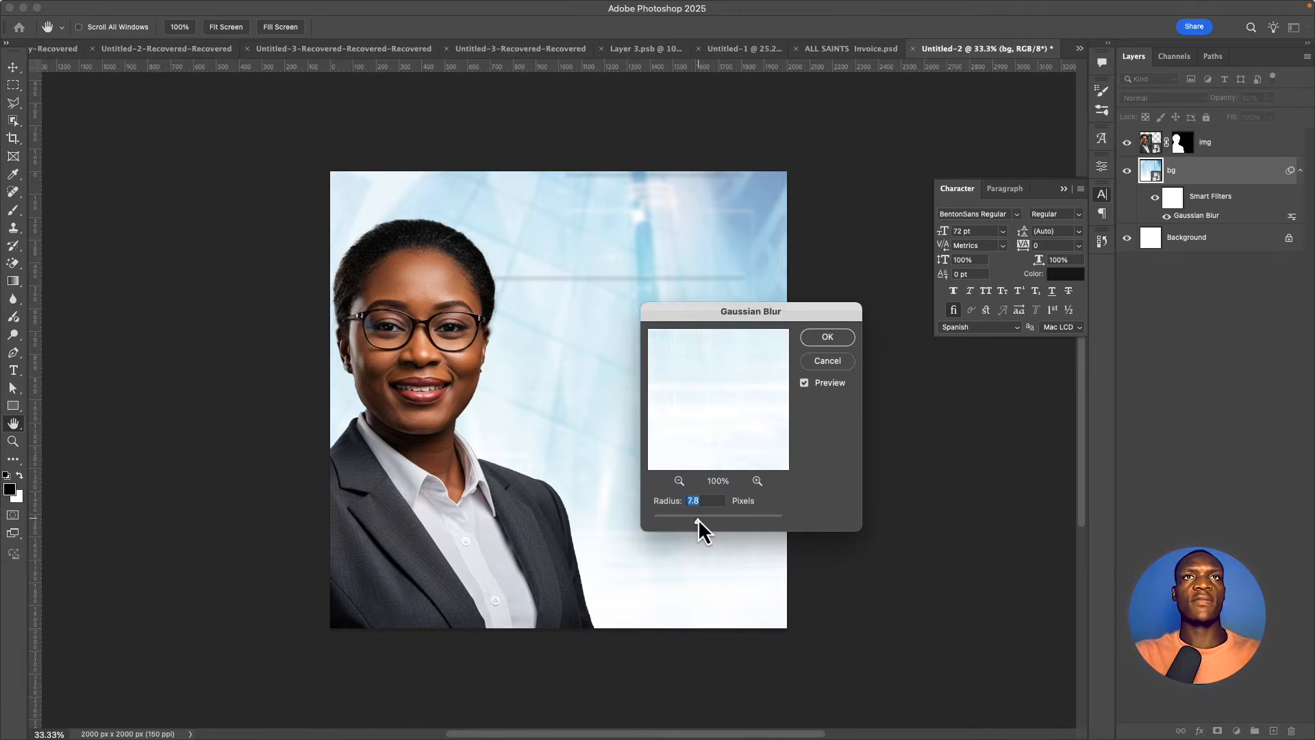
pyautogui.write('7')
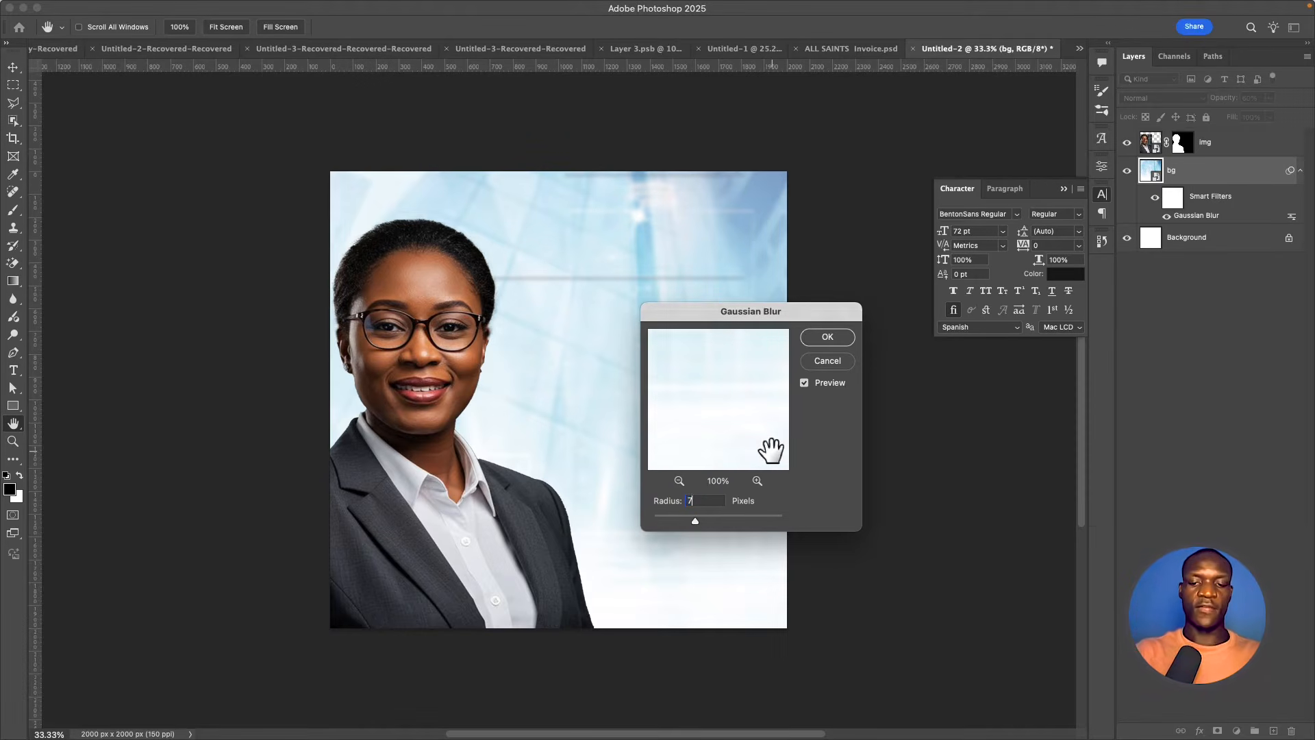
pyautogui.press('Return')
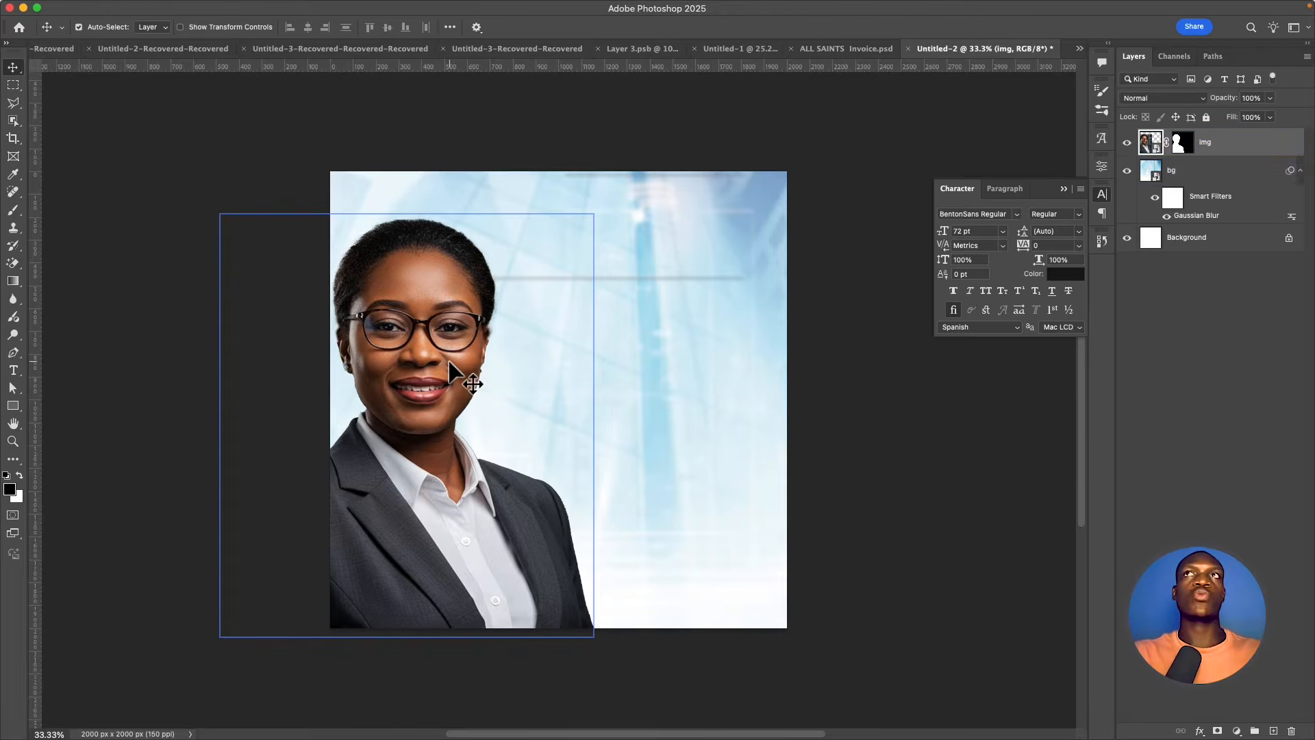
# Open the Camera Raw Filter on the img layer and set Whites to +23, Blacks to -13 and Shadows to +7
pyautogui.click(1237, 147)
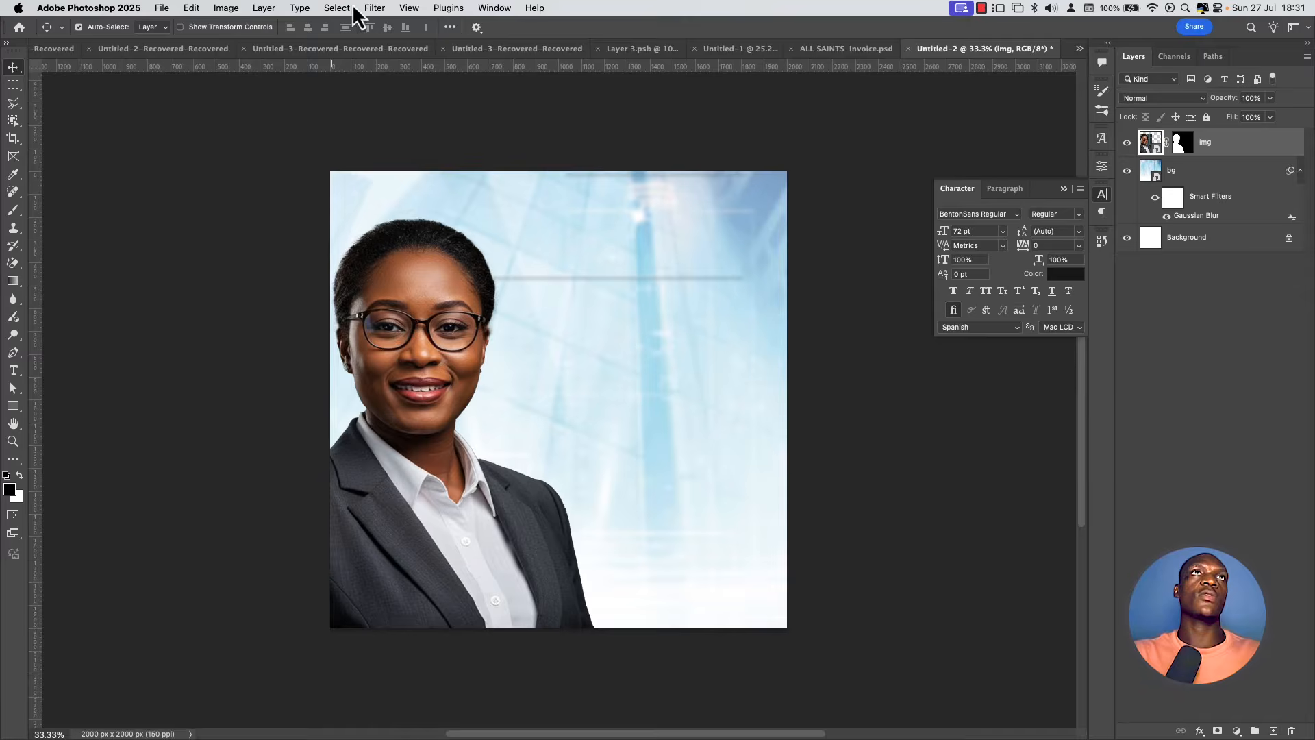
pyautogui.click(374, 8)
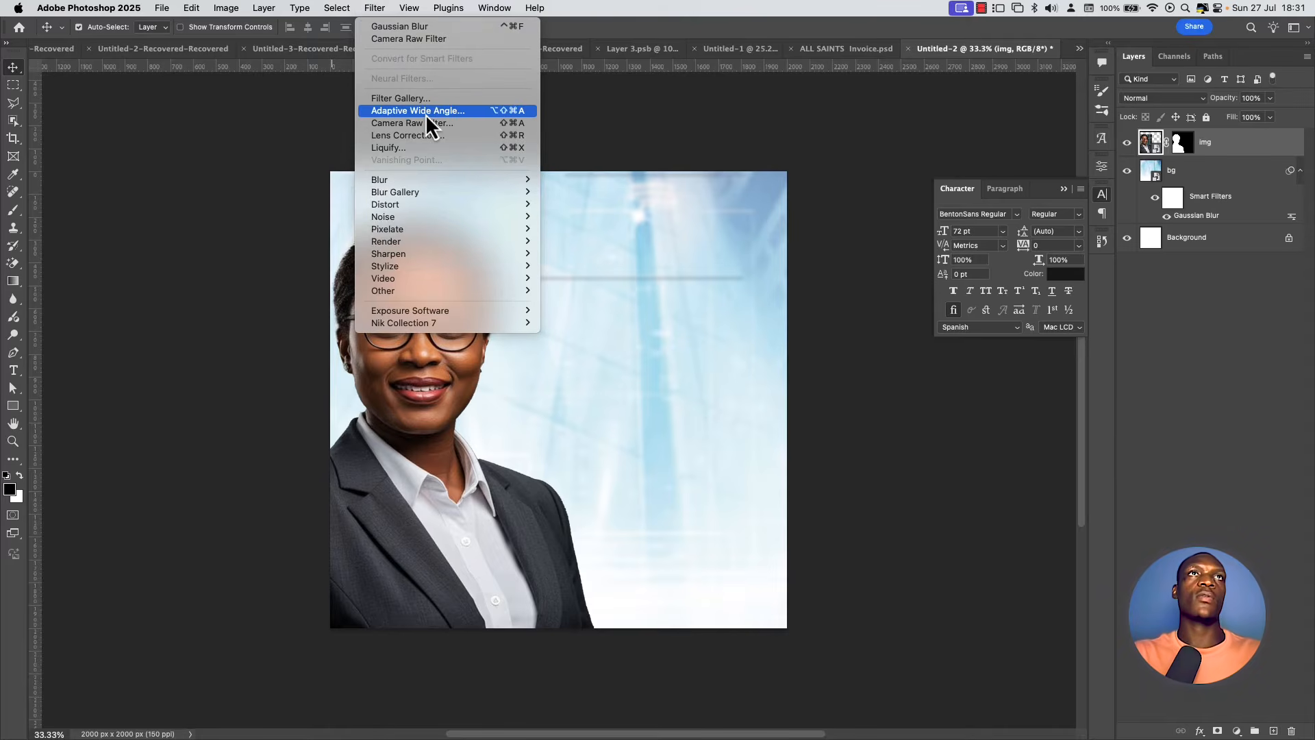
pyautogui.press('Escape')
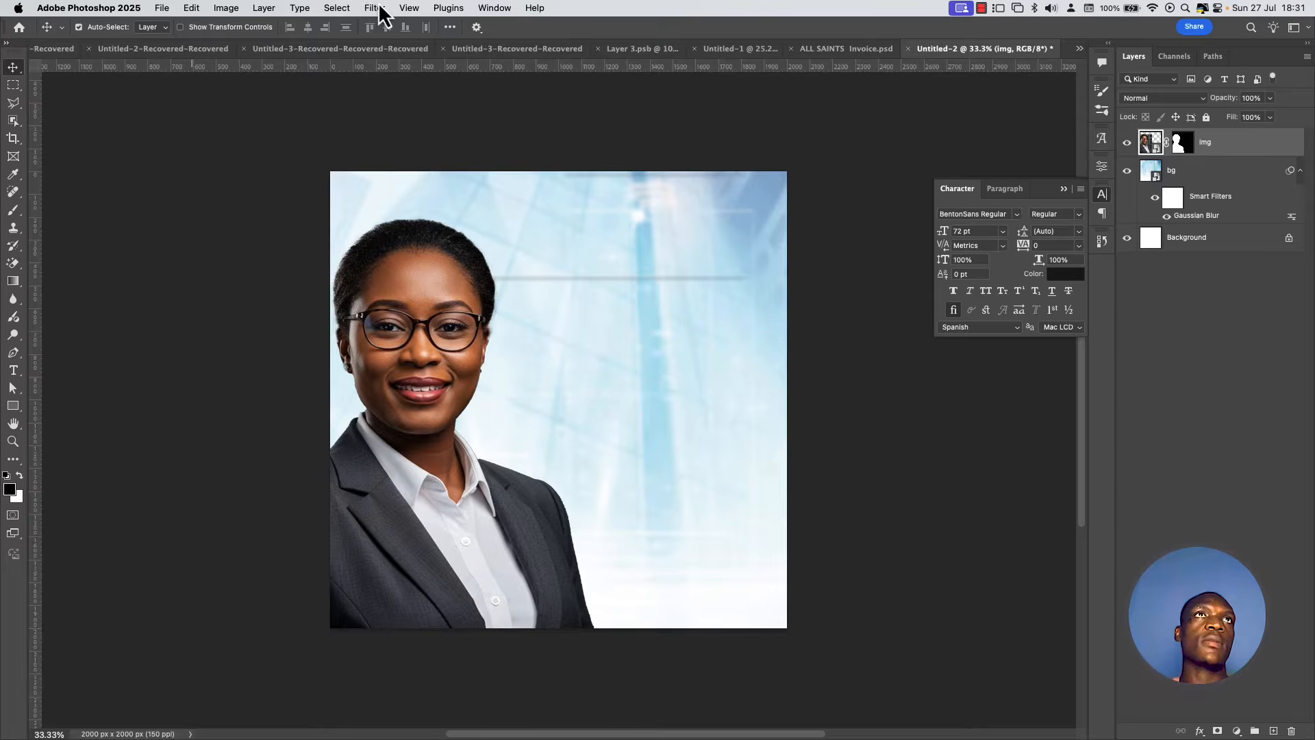
pyautogui.click(374, 8)
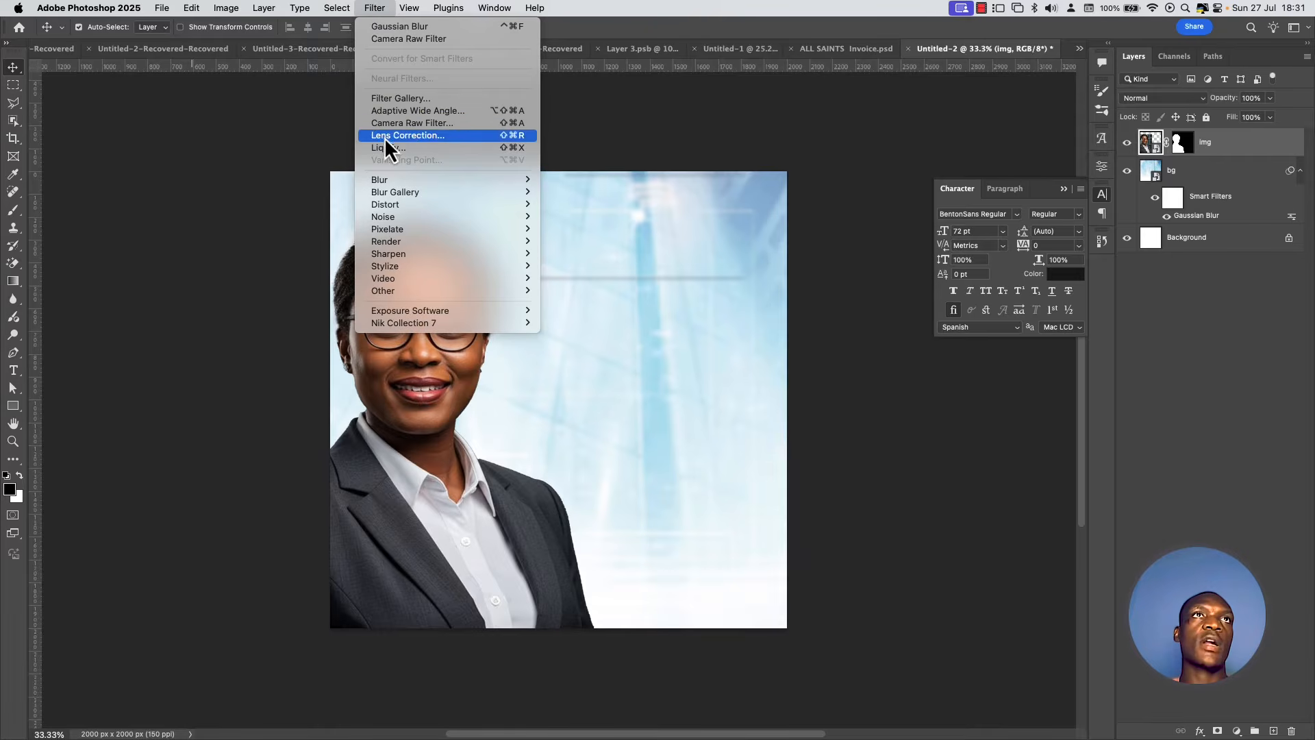
pyautogui.press('Escape')
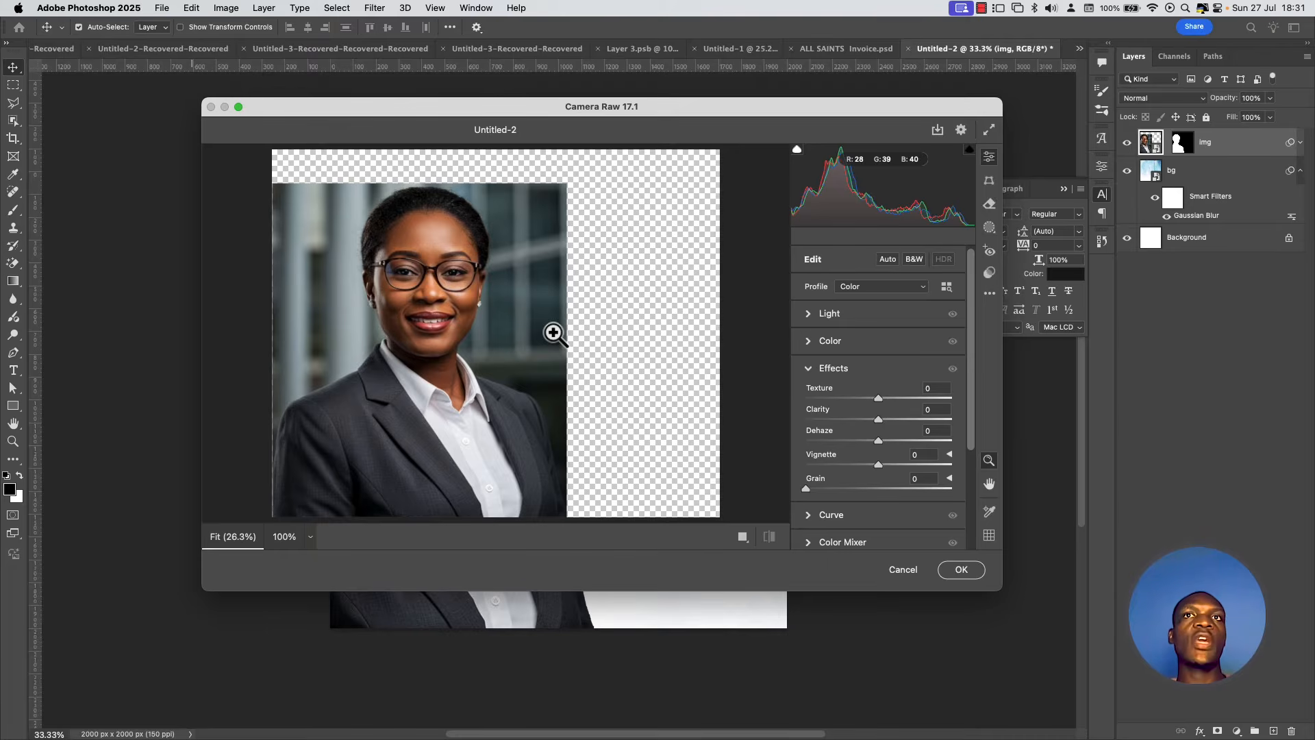
pyautogui.click(832, 368)
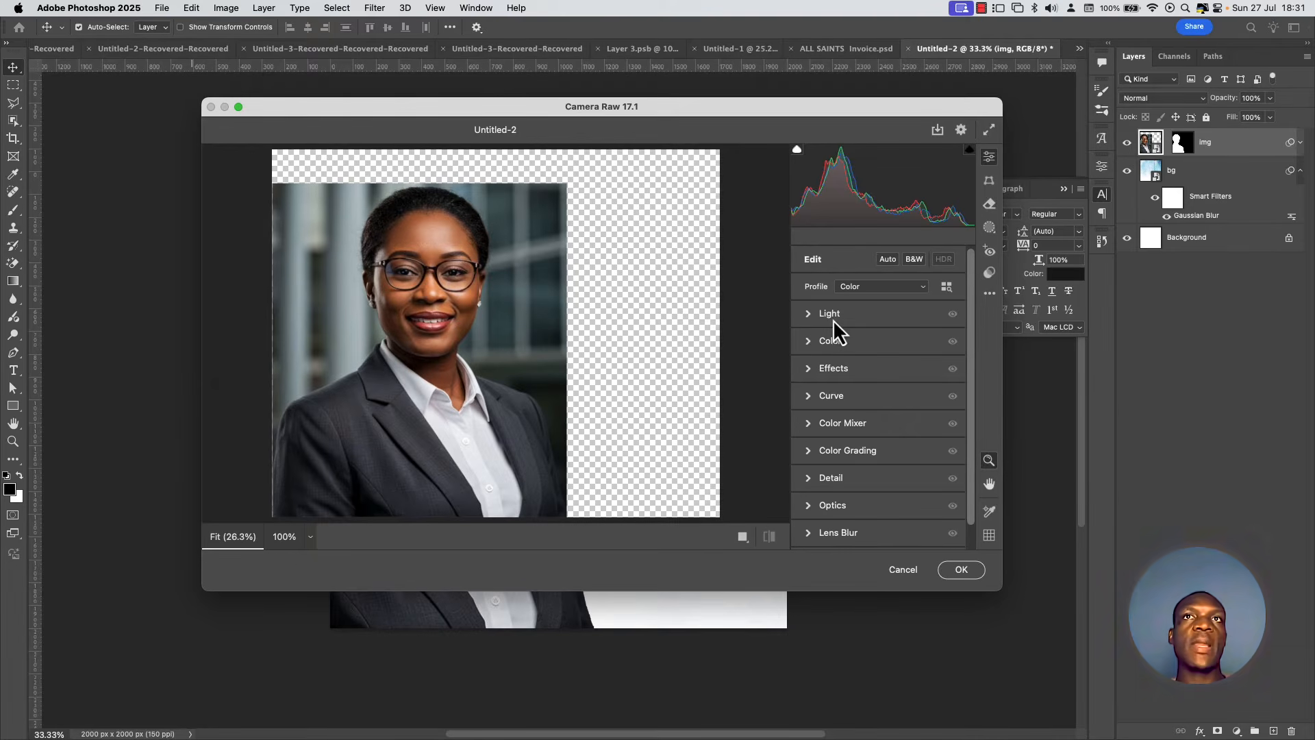
pyautogui.click(833, 319)
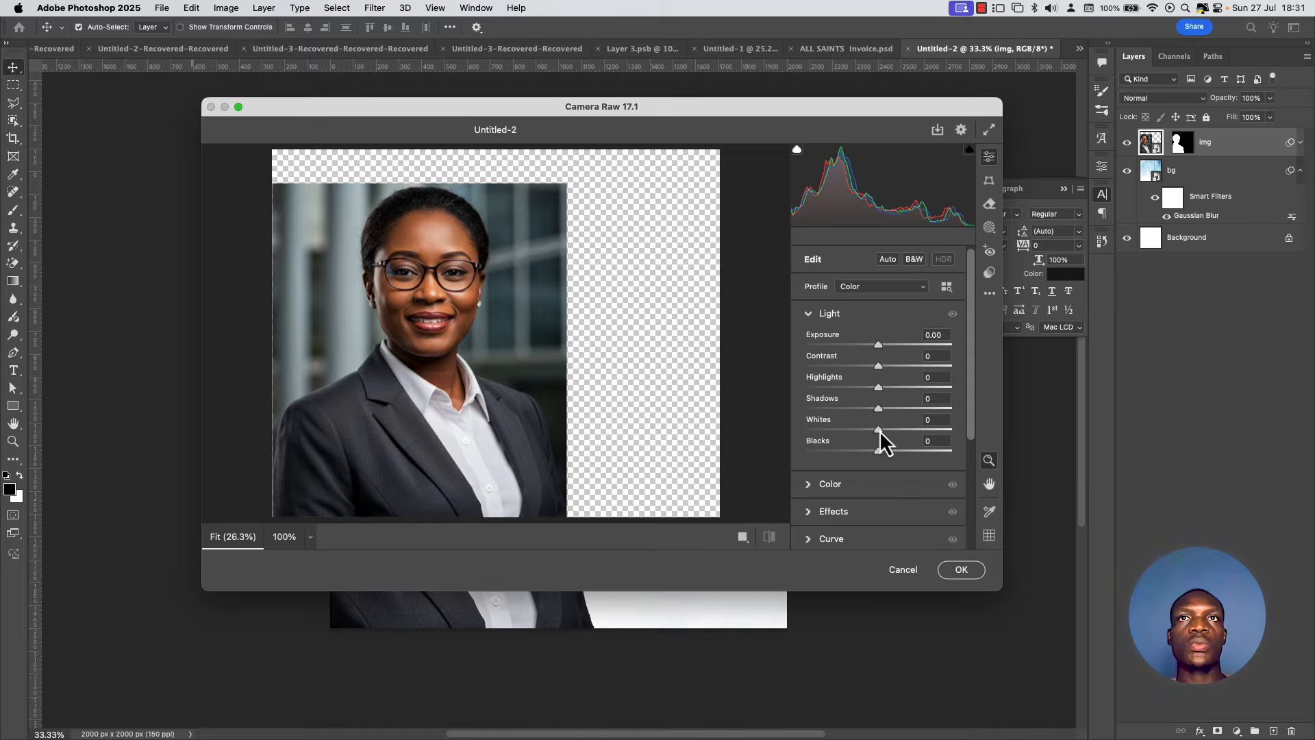
pyautogui.moveTo(880, 430); pyautogui.dragTo(891, 430)
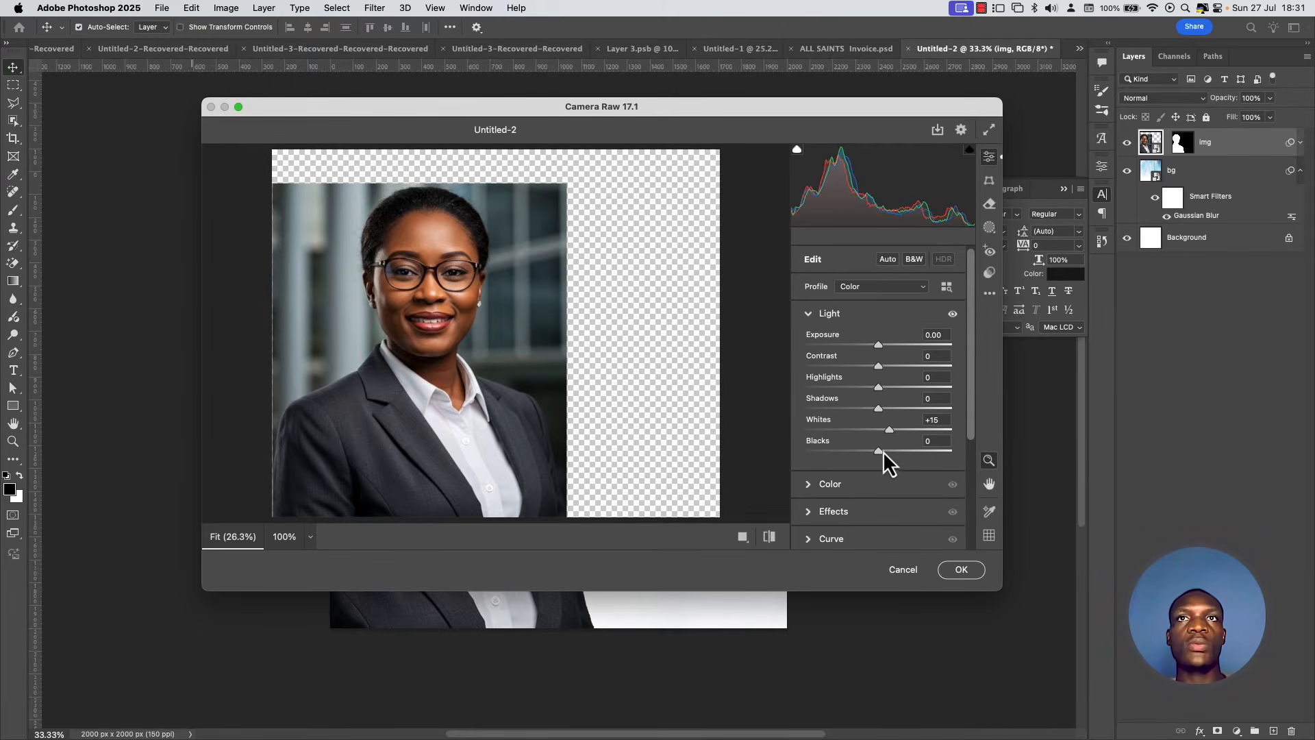
pyautogui.moveTo(881, 451); pyautogui.dragTo(871, 453)
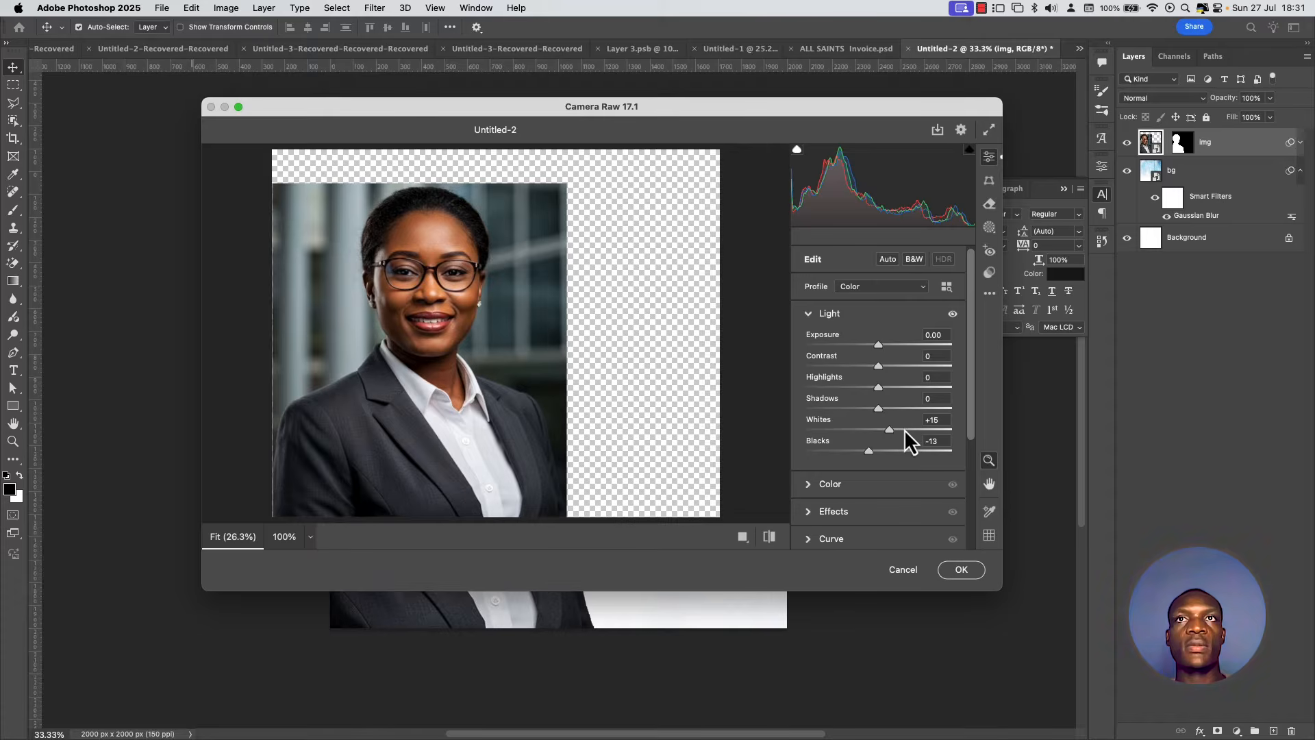
pyautogui.moveTo(890, 430); pyautogui.dragTo(893, 430)
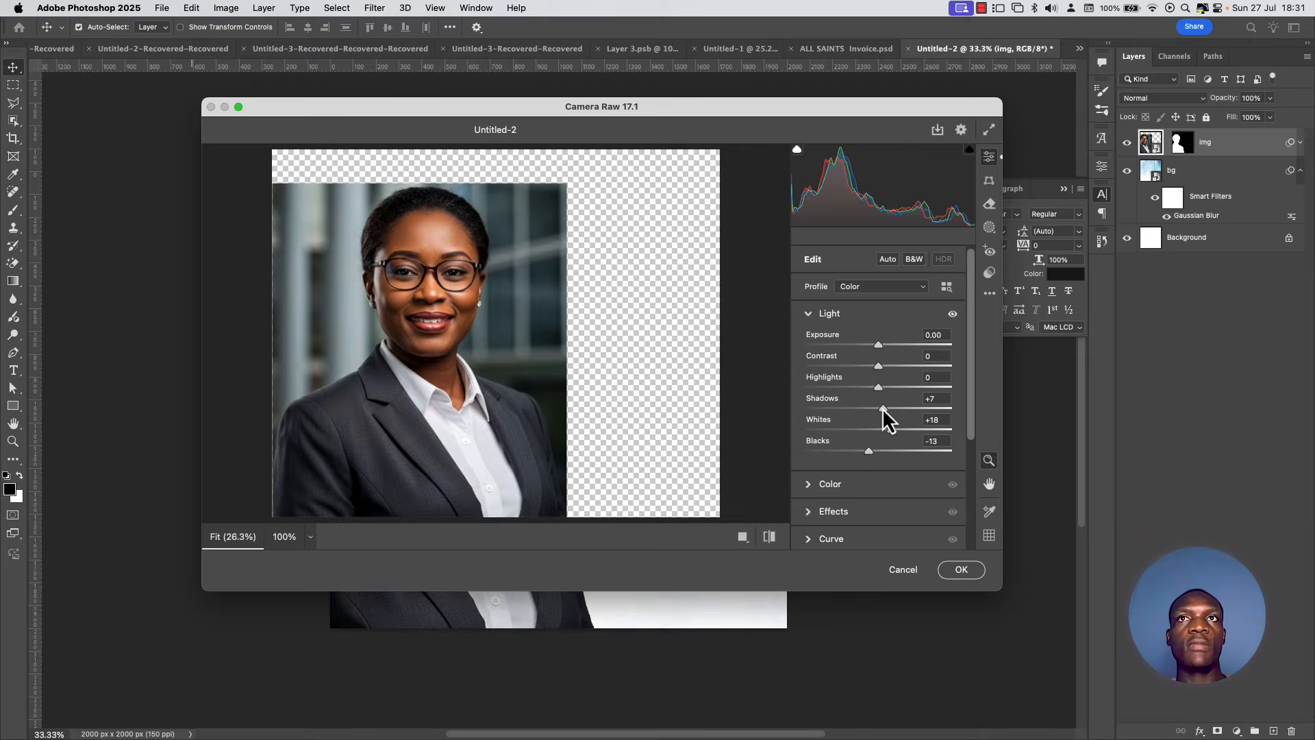
pyautogui.moveTo(893, 429); pyautogui.dragTo(895, 430)
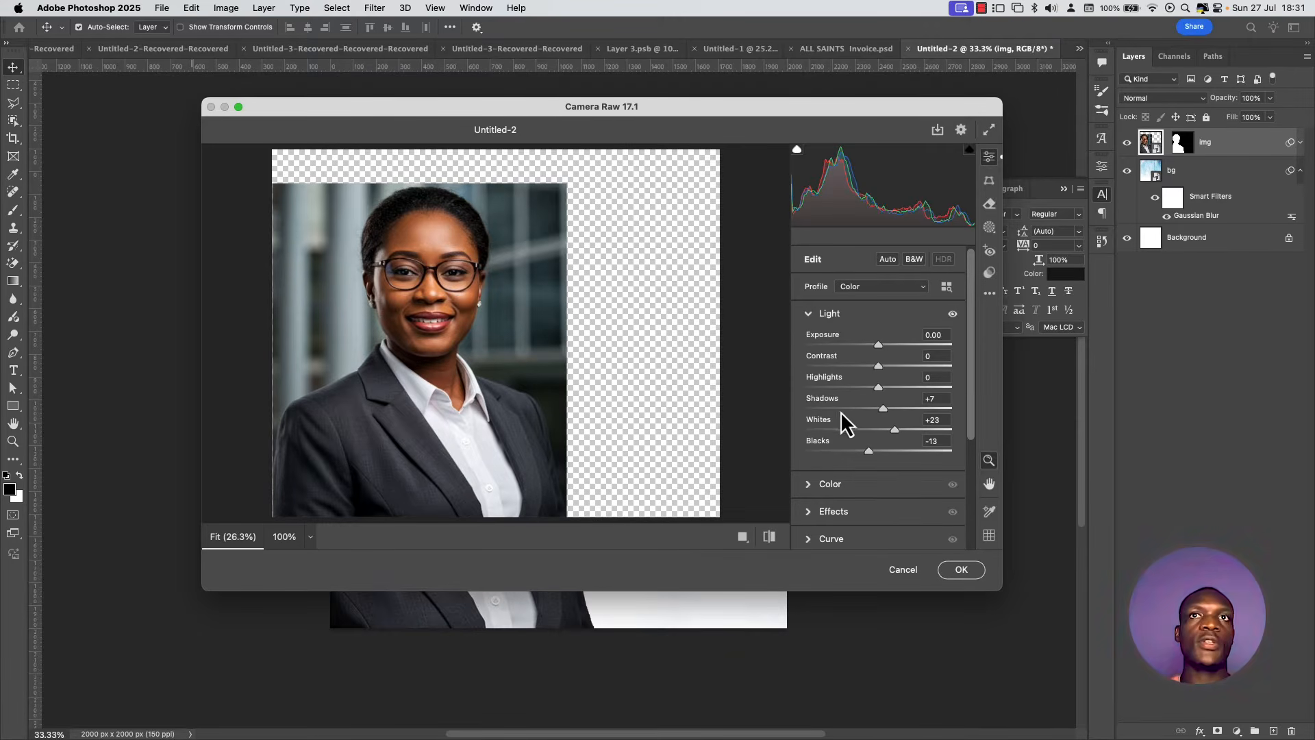
# Set Texture to +21 and Clarity to +29 in the portrait's Camera Raw effects
pyautogui.click(820, 316)
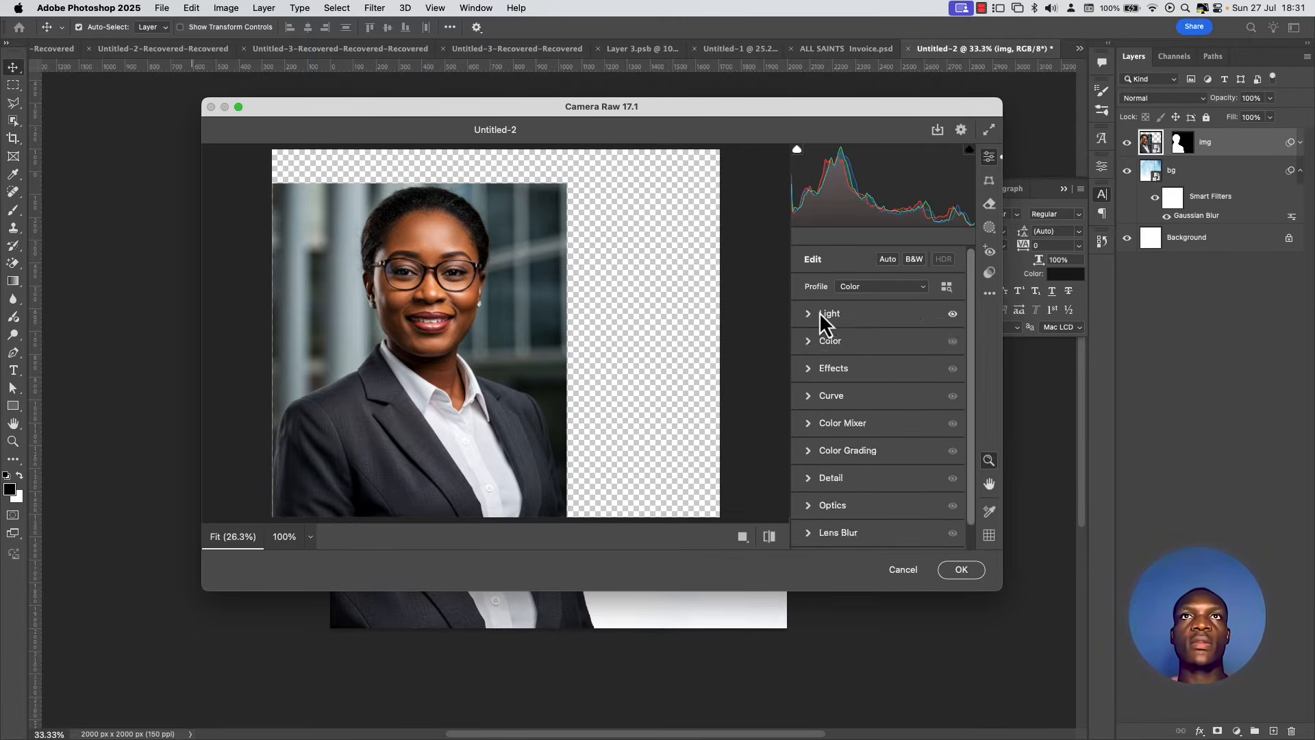
pyautogui.click(840, 377)
pyautogui.moveTo(878, 418); pyautogui.dragTo(893, 419)
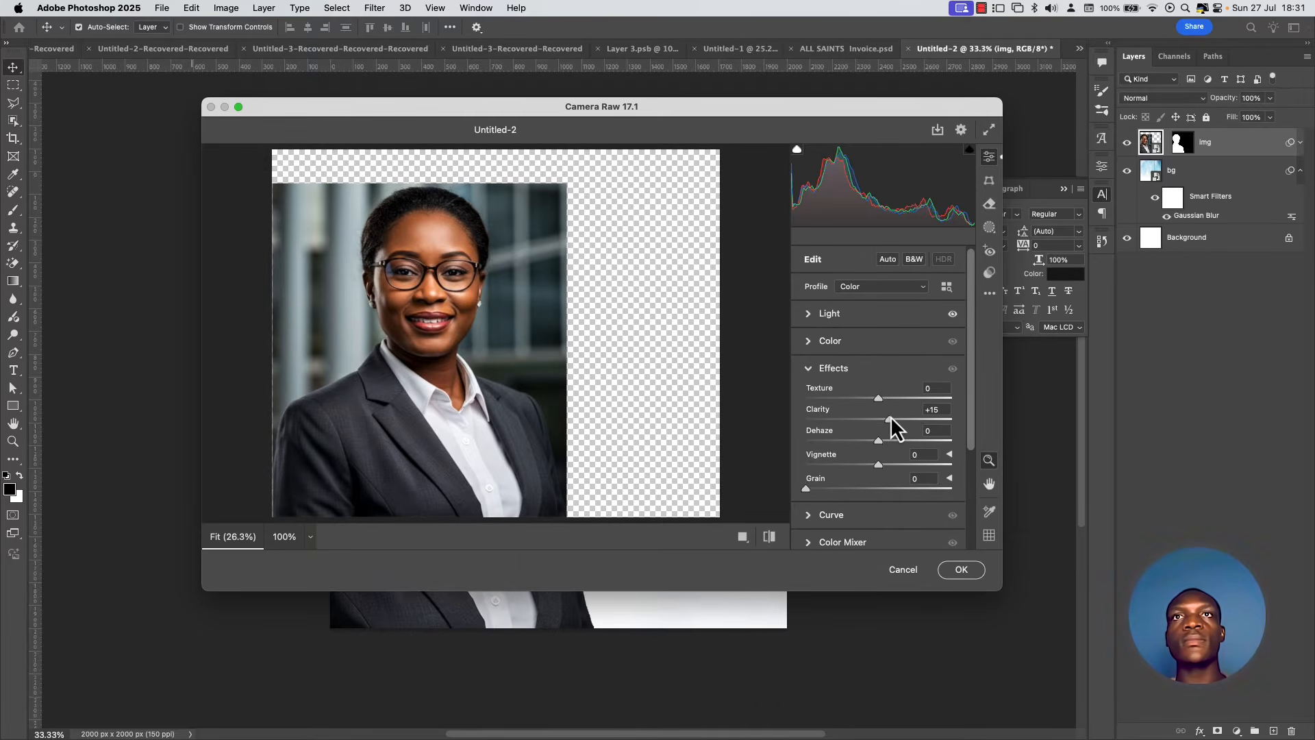
pyautogui.moveTo(475, 305); pyautogui.dragTo(511, 293)
pyautogui.scroll(3, 507, 310)
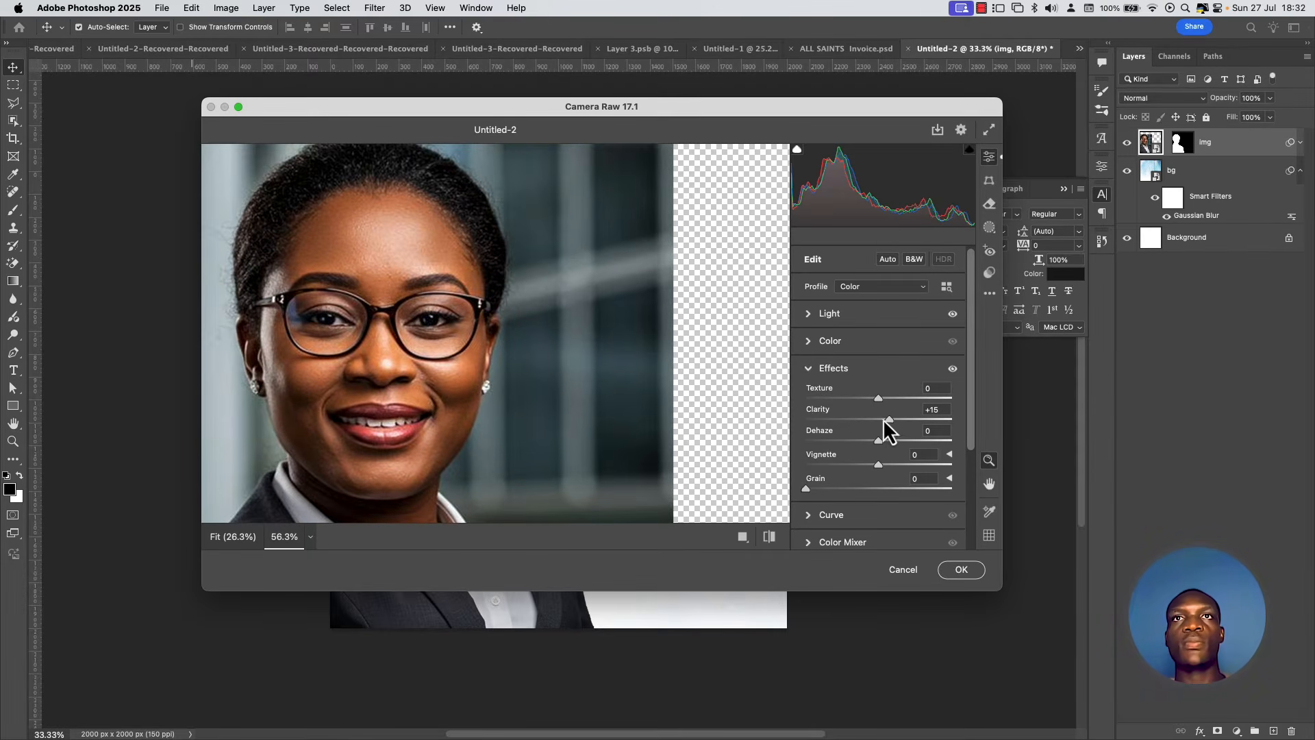
pyautogui.moveTo(890, 421); pyautogui.dragTo(898, 401)
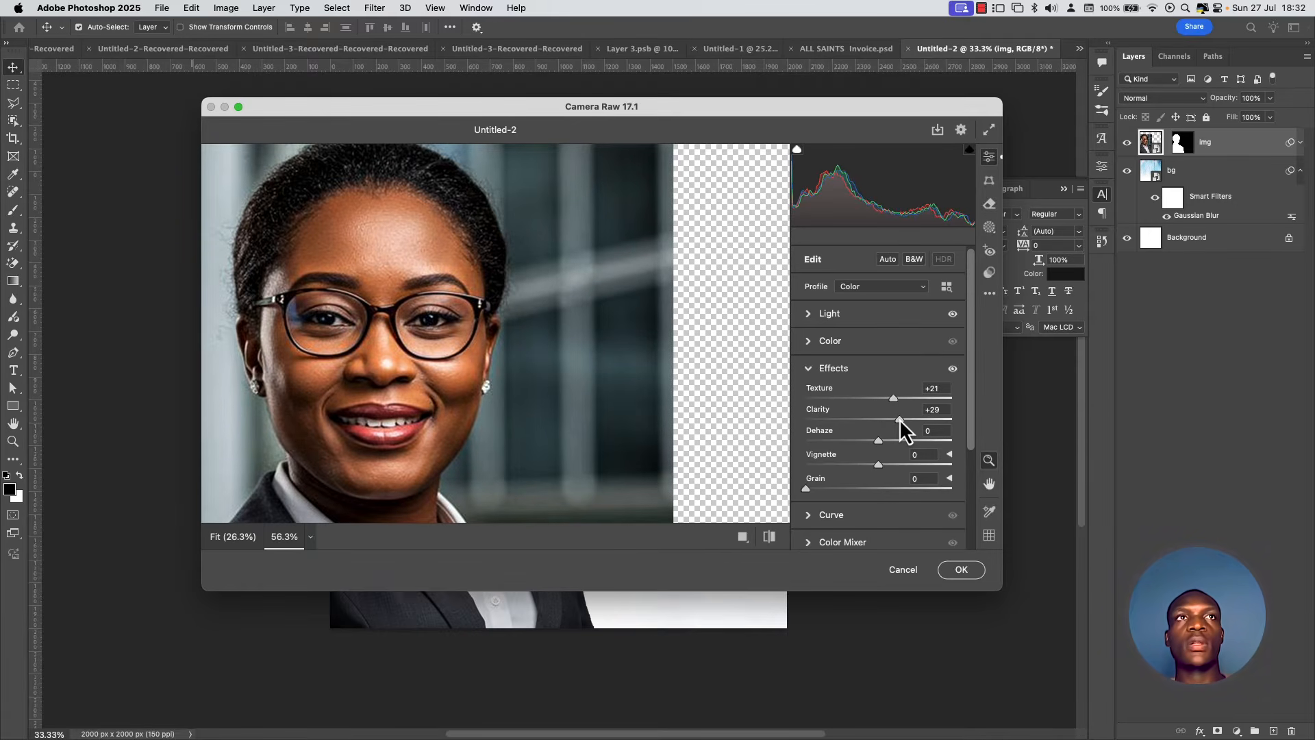
pyautogui.scroll(-1, 429, 373)
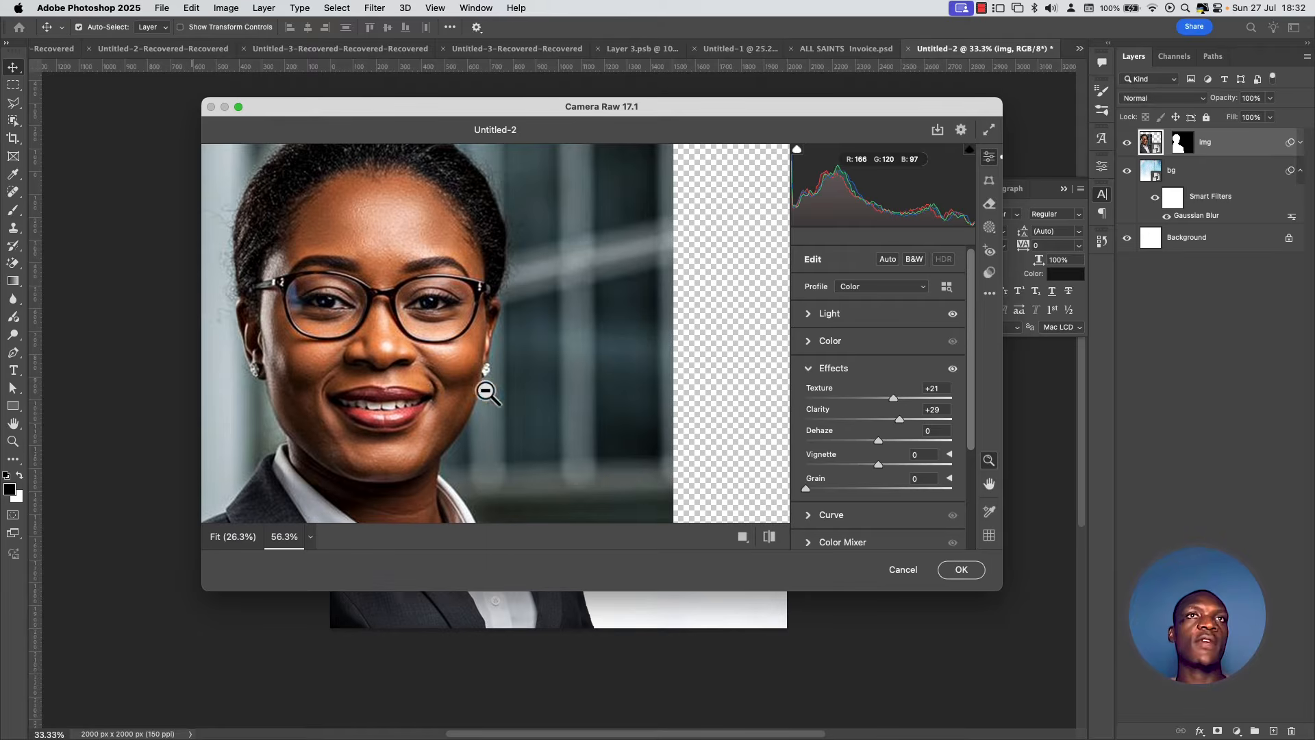
# Set the portrait's sharpening to 76 while comparing the before and after versions side by side
pyautogui.scroll(-3, 932, 476)
pyautogui.click(828, 470)
pyautogui.moveTo(806, 363); pyautogui.dragTo(833, 363)
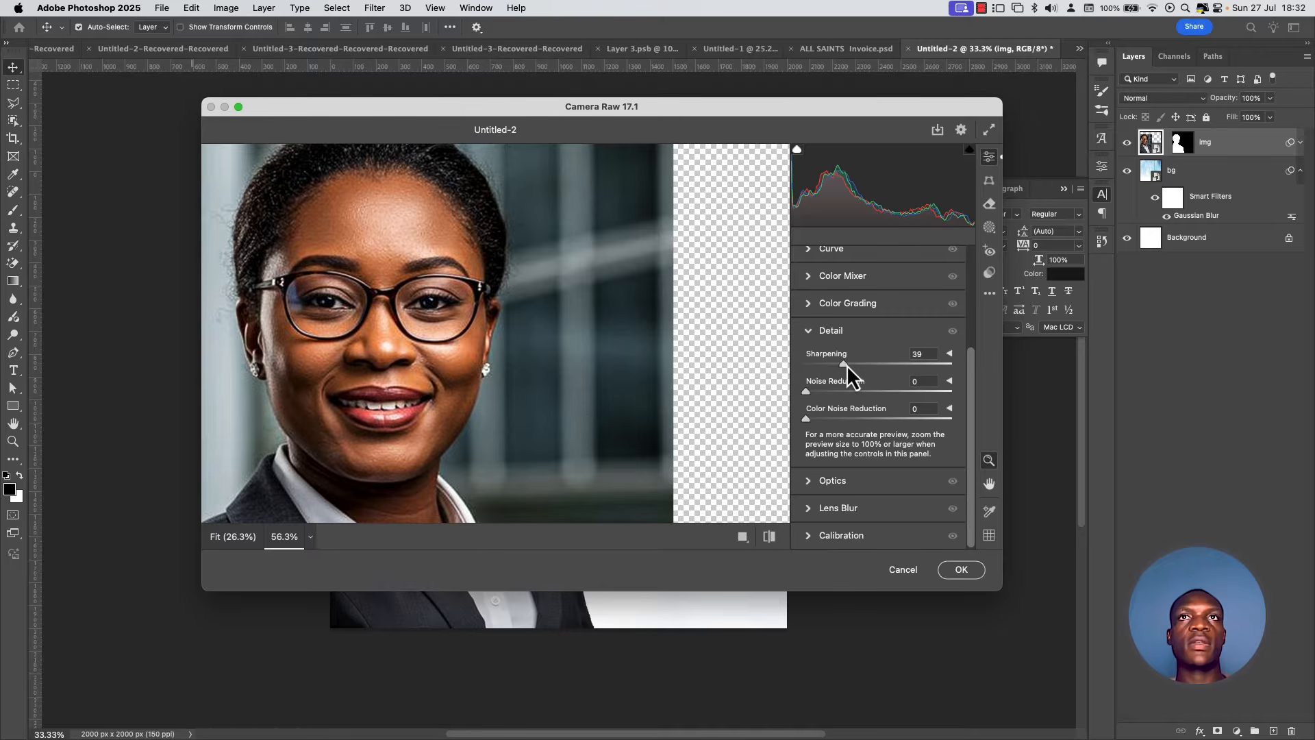
pyautogui.moveTo(848, 364); pyautogui.dragTo(854, 364)
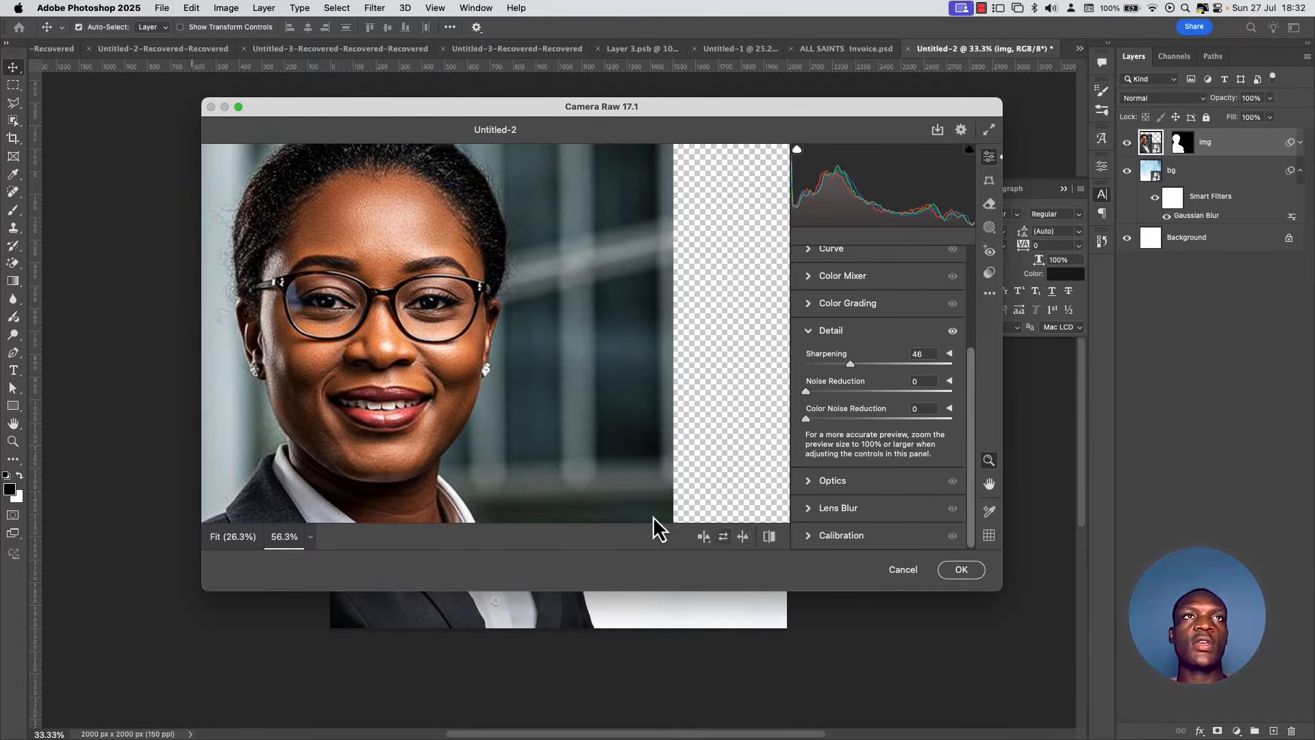
pyautogui.click(703, 537)
pyautogui.moveTo(651, 355); pyautogui.dragTo(606, 356)
pyautogui.moveTo(702, 342); pyautogui.dragTo(654, 307)
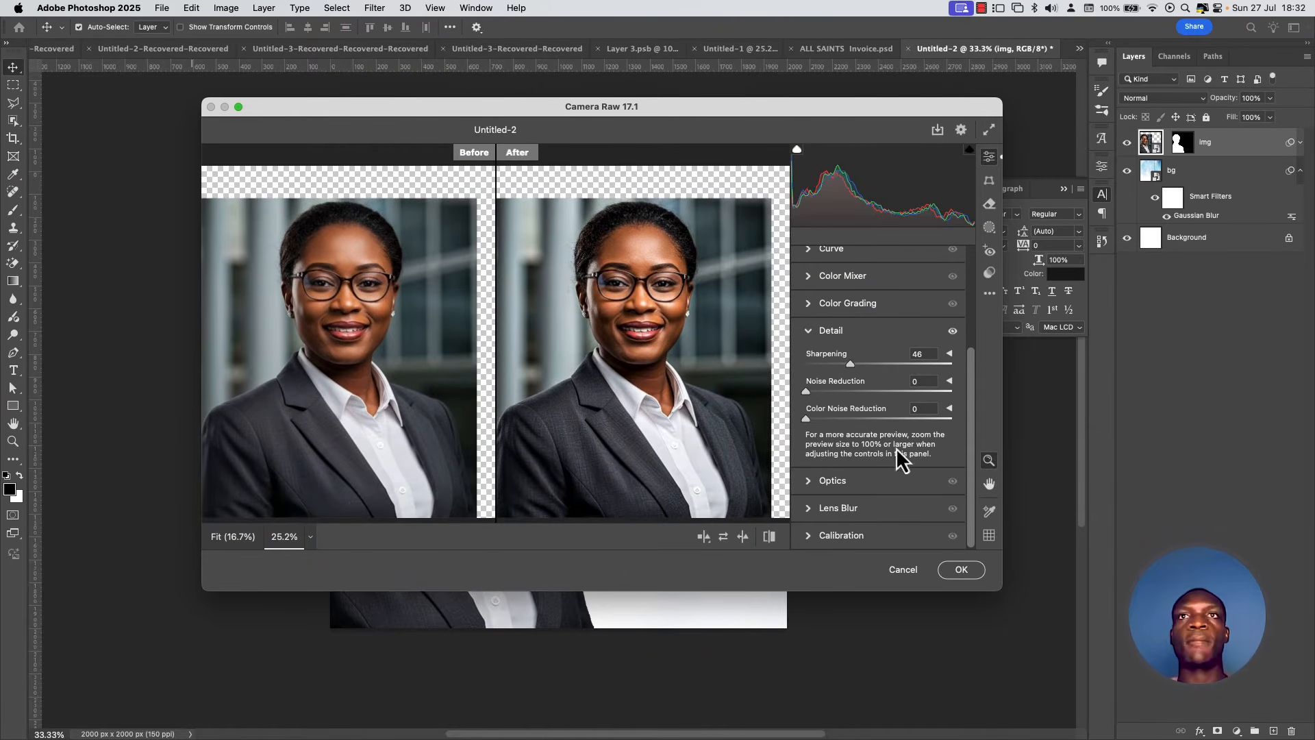
pyautogui.click(861, 364)
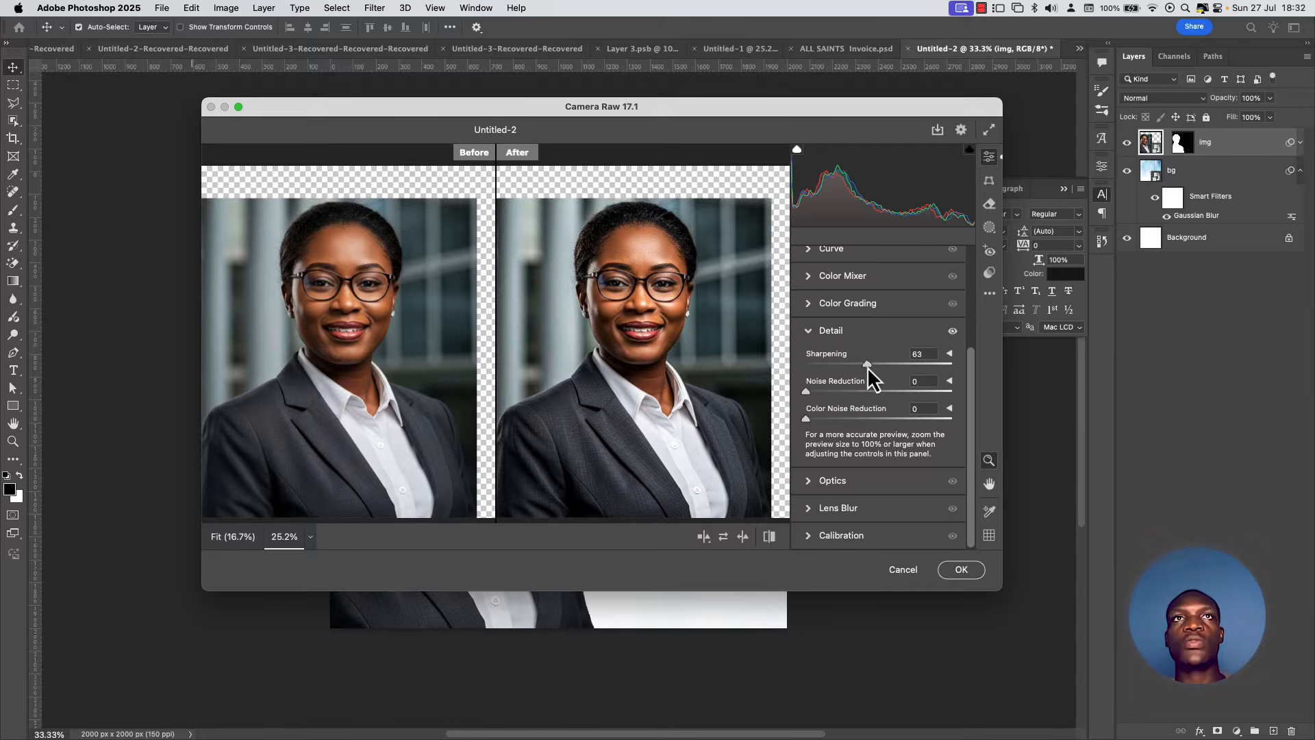
pyautogui.moveTo(634, 301); pyautogui.dragTo(658, 286)
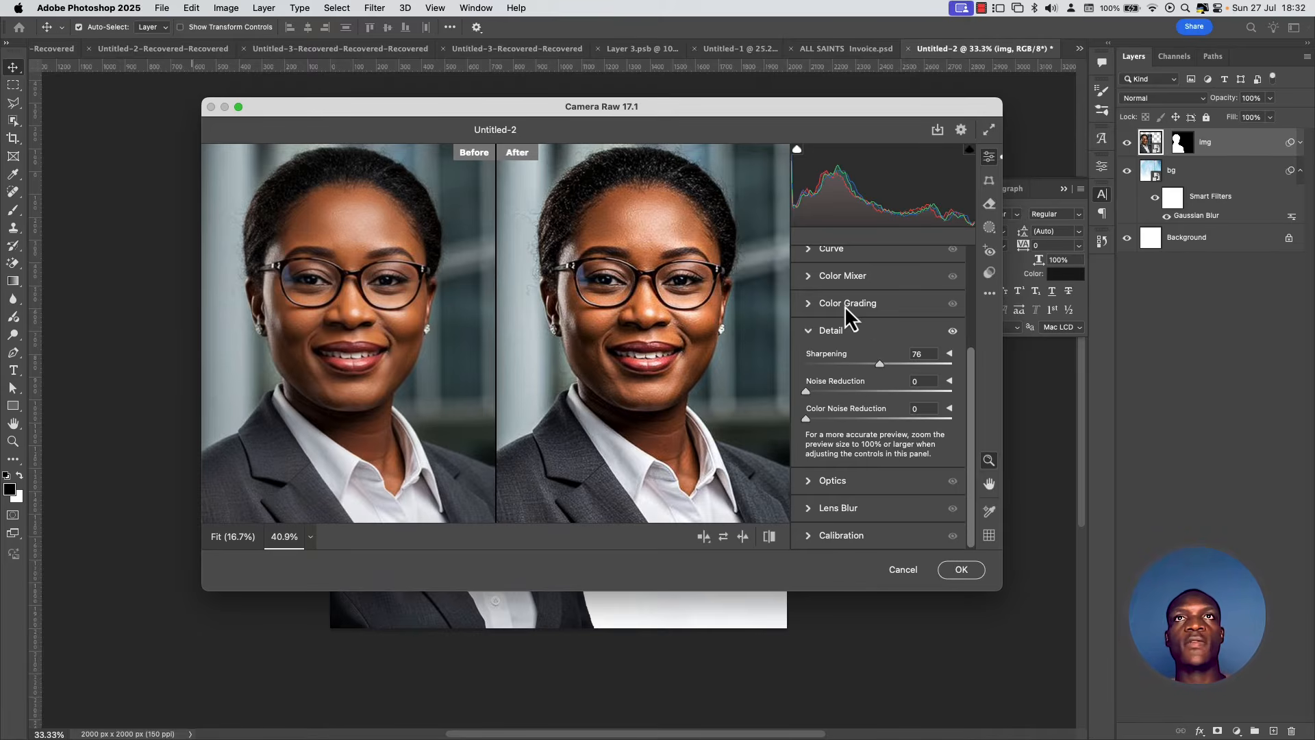
# Raise the portrait's Clarity to +30 and Texture to about +25, and apply the Camera Raw Filter
pyautogui.scroll(1, 846, 301)
pyautogui.scroll(1, 847, 297)
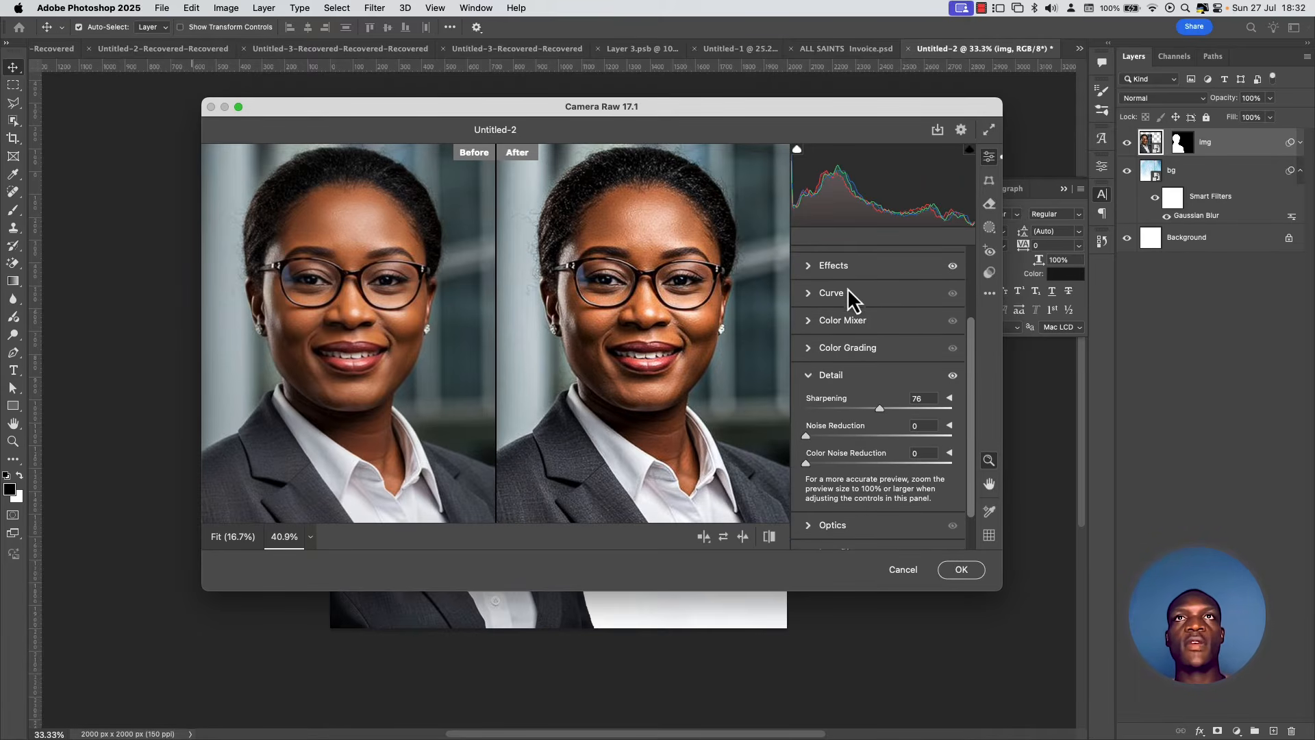
pyautogui.click(850, 273)
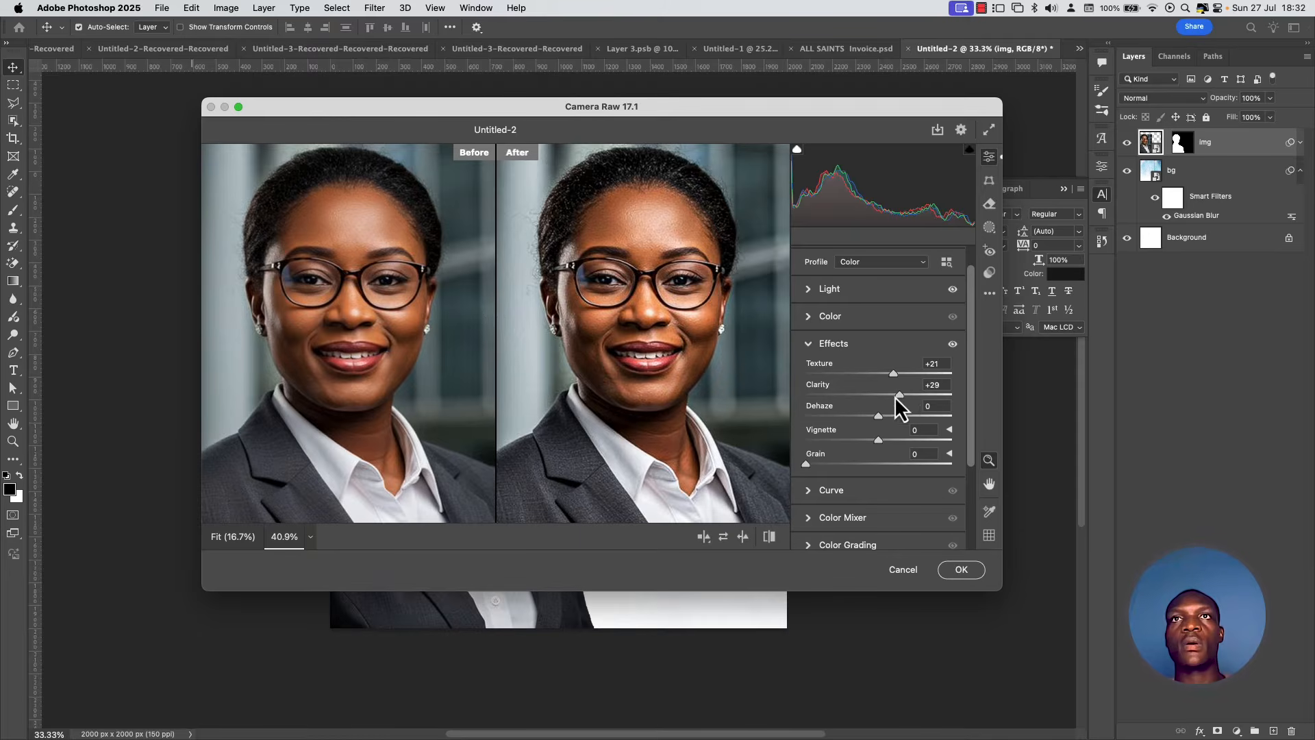
pyautogui.moveTo(899, 395)
pyautogui.mouseDown()
pyautogui.moveTo(895, 375)
pyautogui.moveTo(898, 395)
pyautogui.mouseUp()
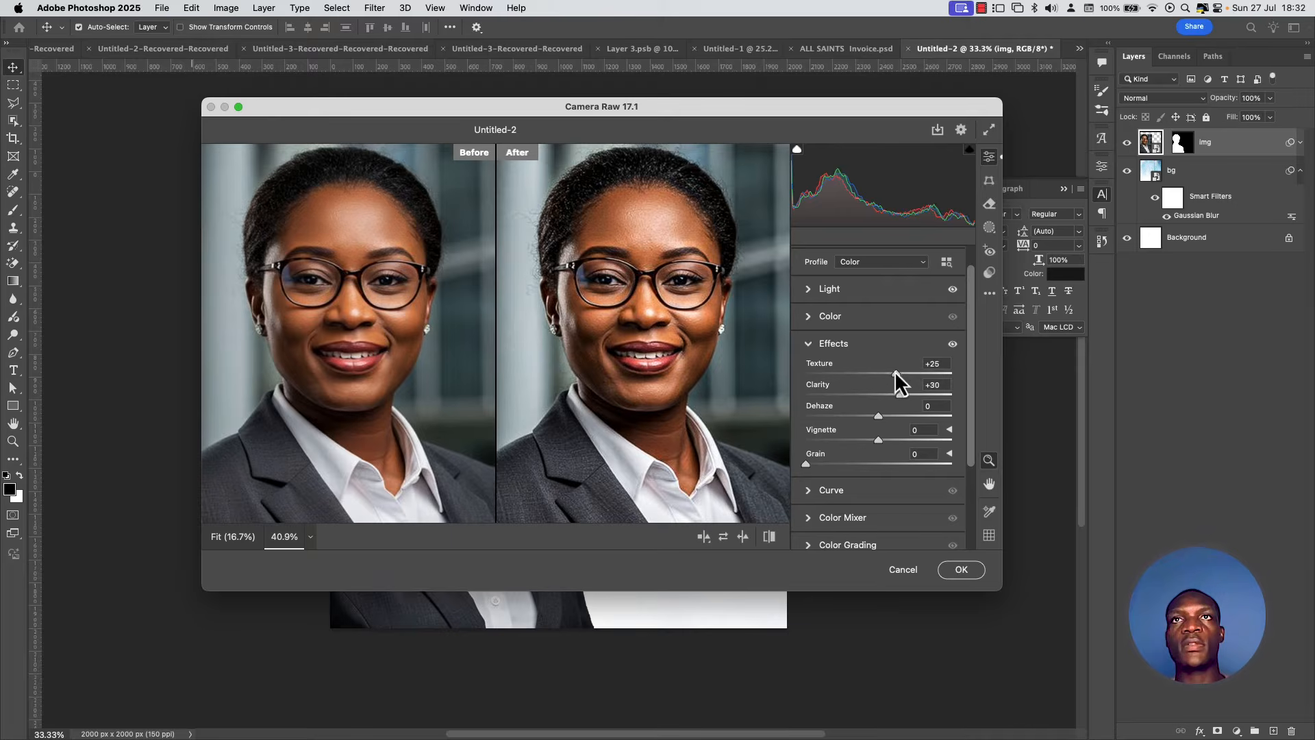
pyautogui.moveTo(899, 374); pyautogui.dragTo(900, 375)
pyautogui.click(967, 574)
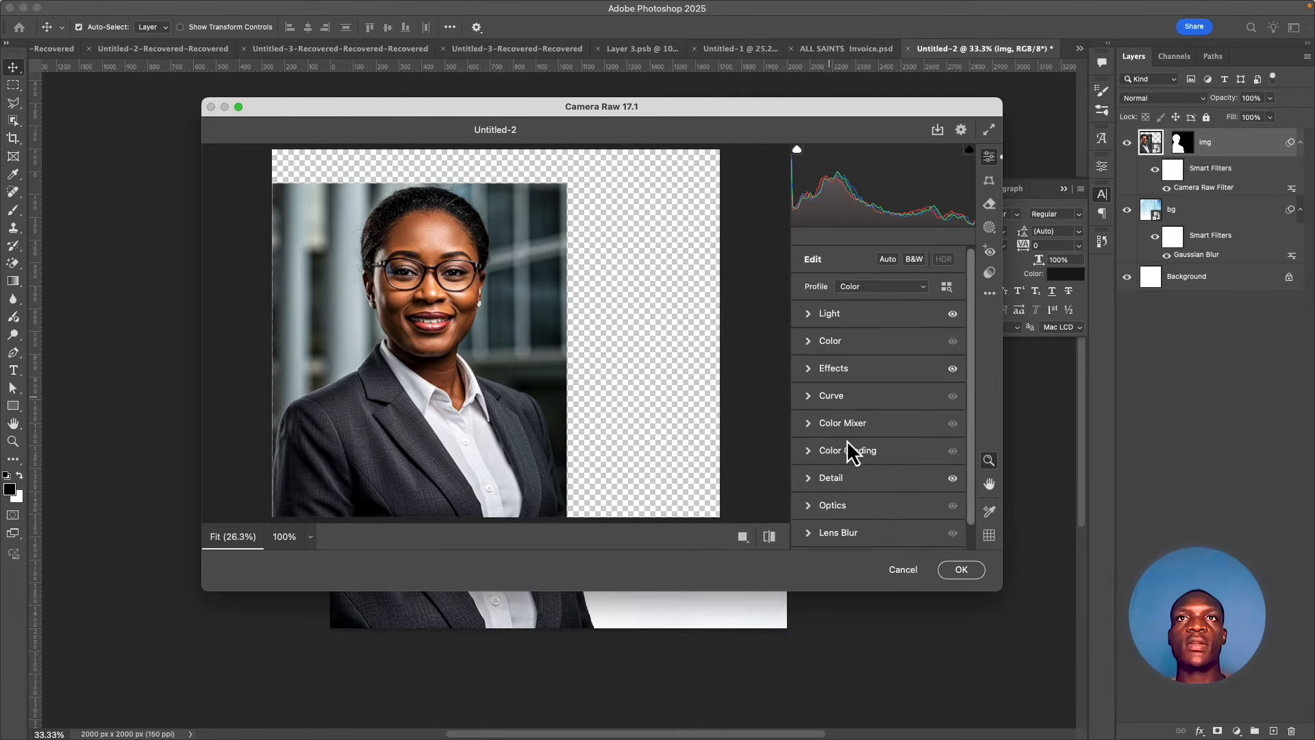
# Edit the img layer's Camera Raw smart filter, setting Vibrance to +9 and Temperature to -6, and apply it
pyautogui.click(832, 341)
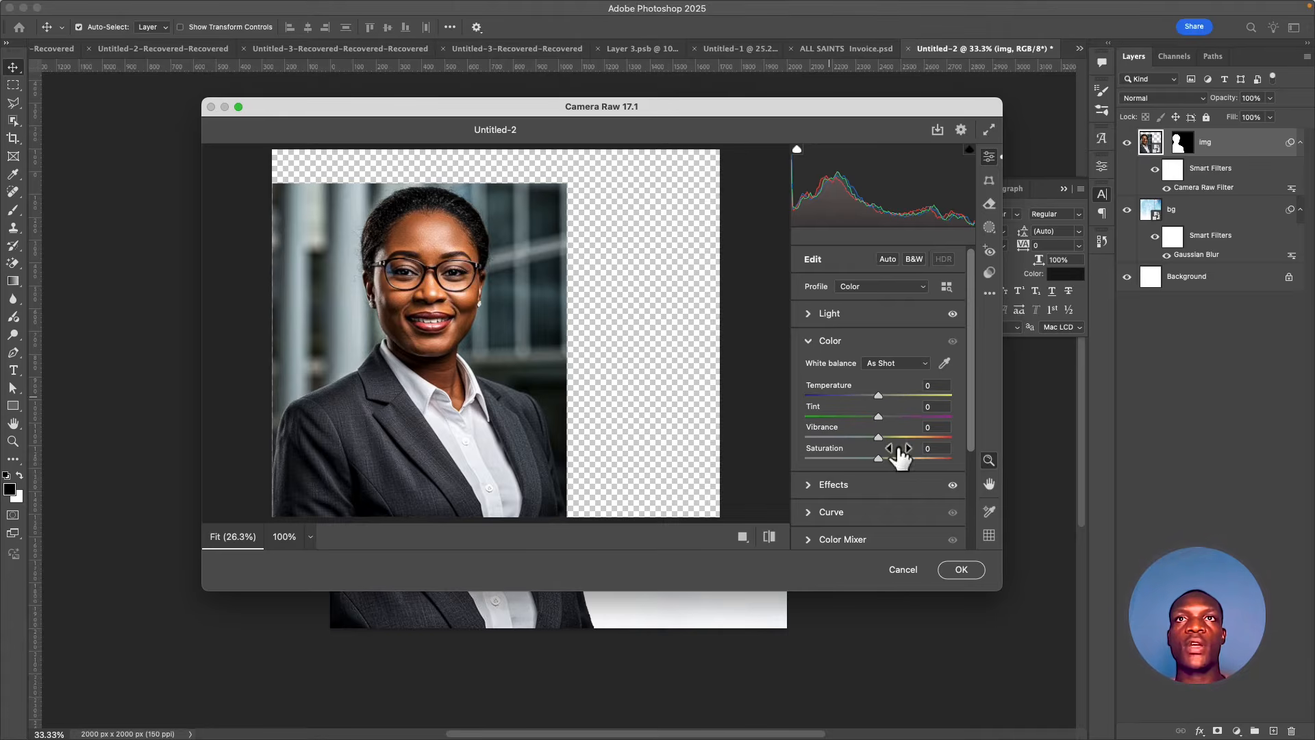
pyautogui.moveTo(879, 438); pyautogui.dragTo(886, 438)
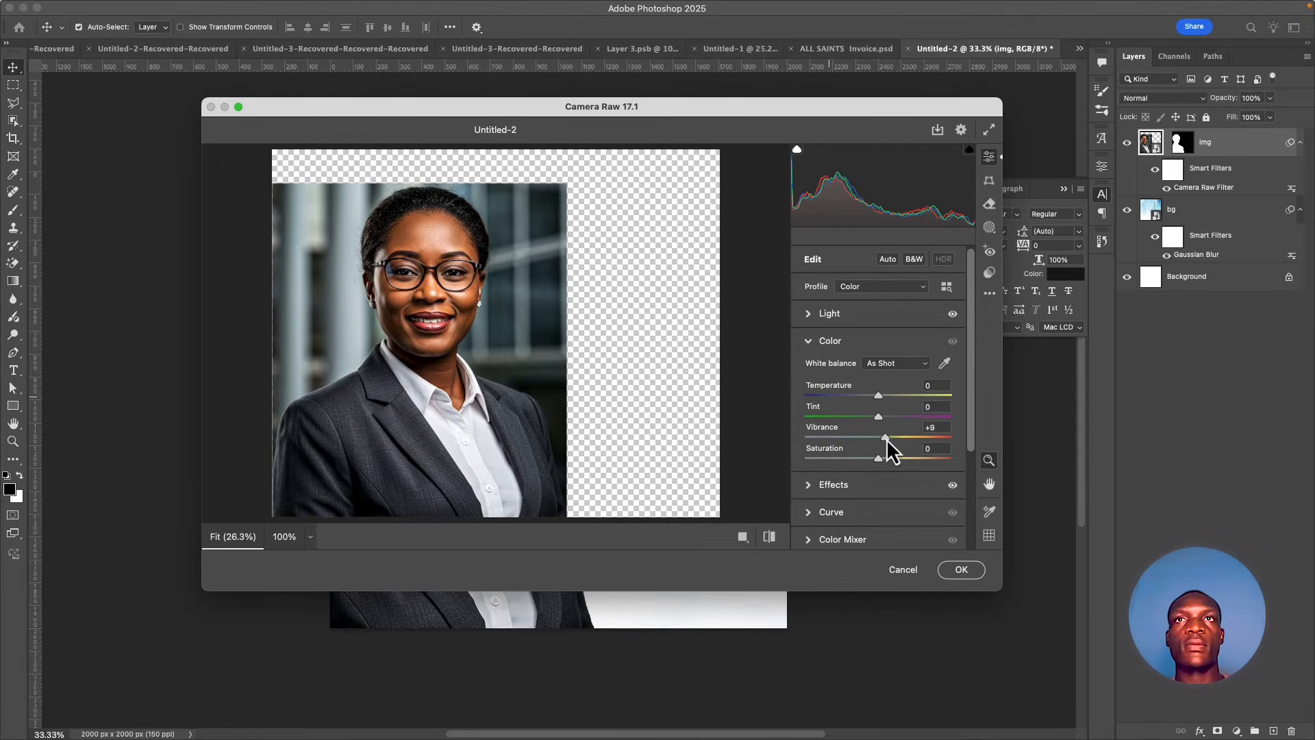
pyautogui.moveTo(878, 396); pyautogui.dragTo(876, 397)
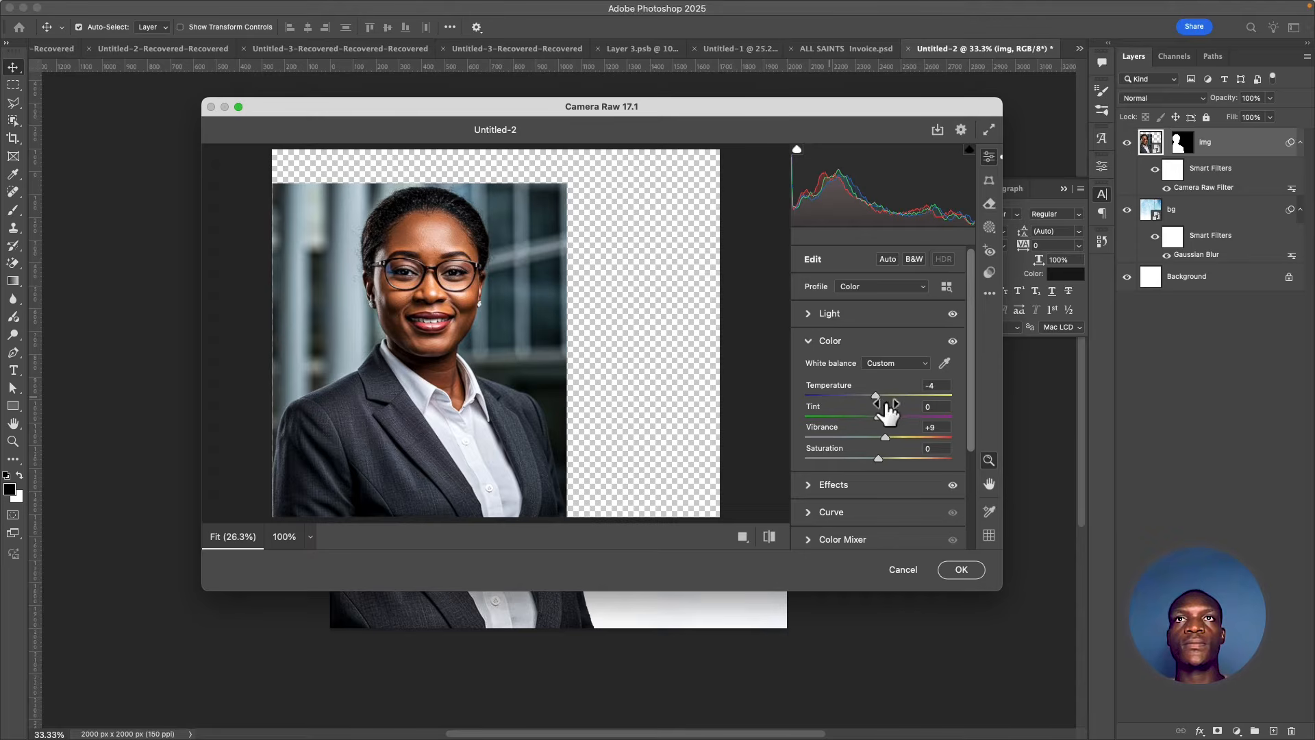
pyautogui.moveTo(877, 397); pyautogui.dragTo(876, 397)
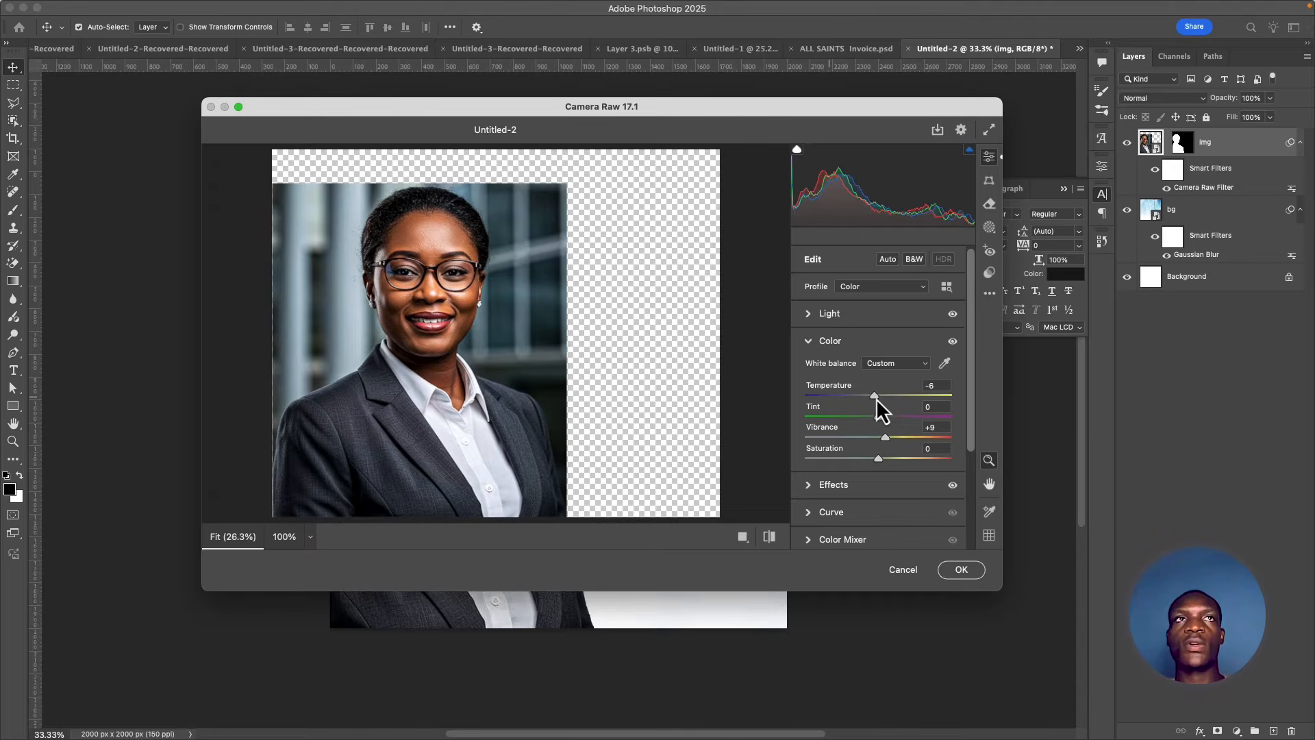
pyautogui.click(969, 569)
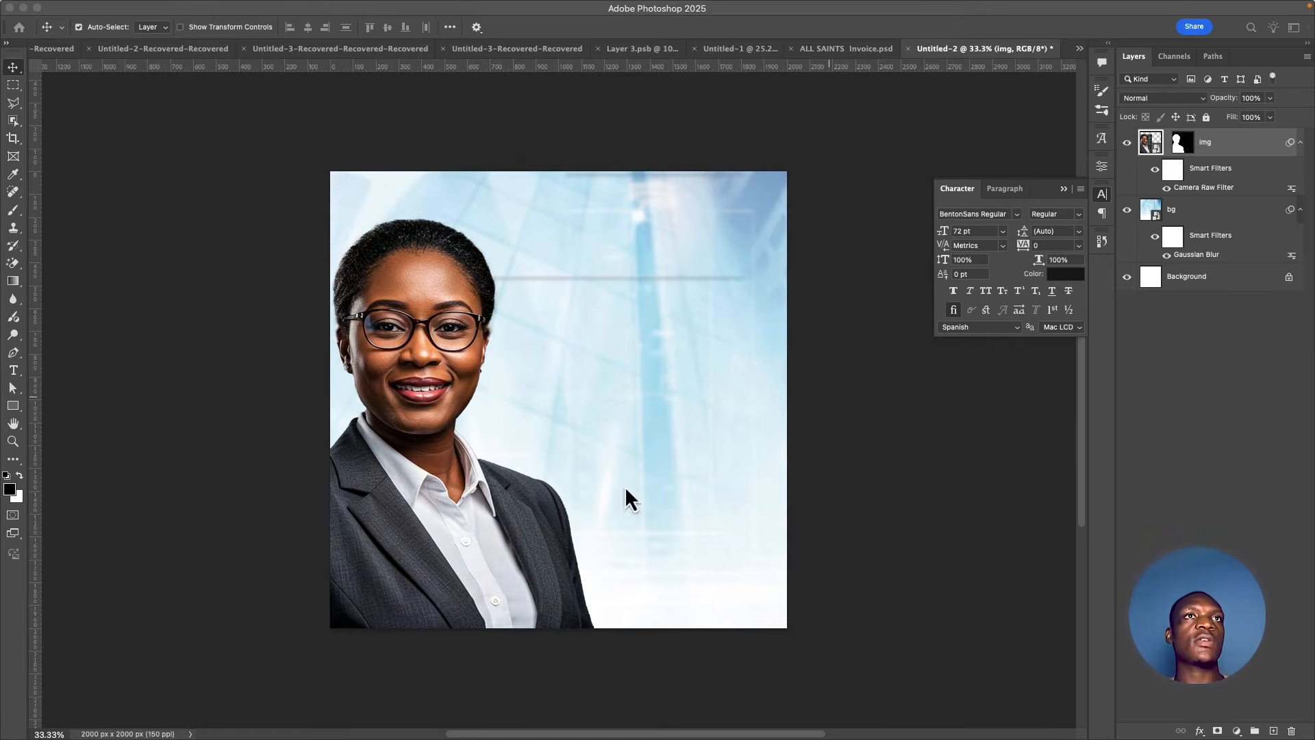
# Add the text AUGUST in black 72 pt BentonSans Regular beside the woman, over the empty half of the canvas
pyautogui.scroll(-1, 555, 472)
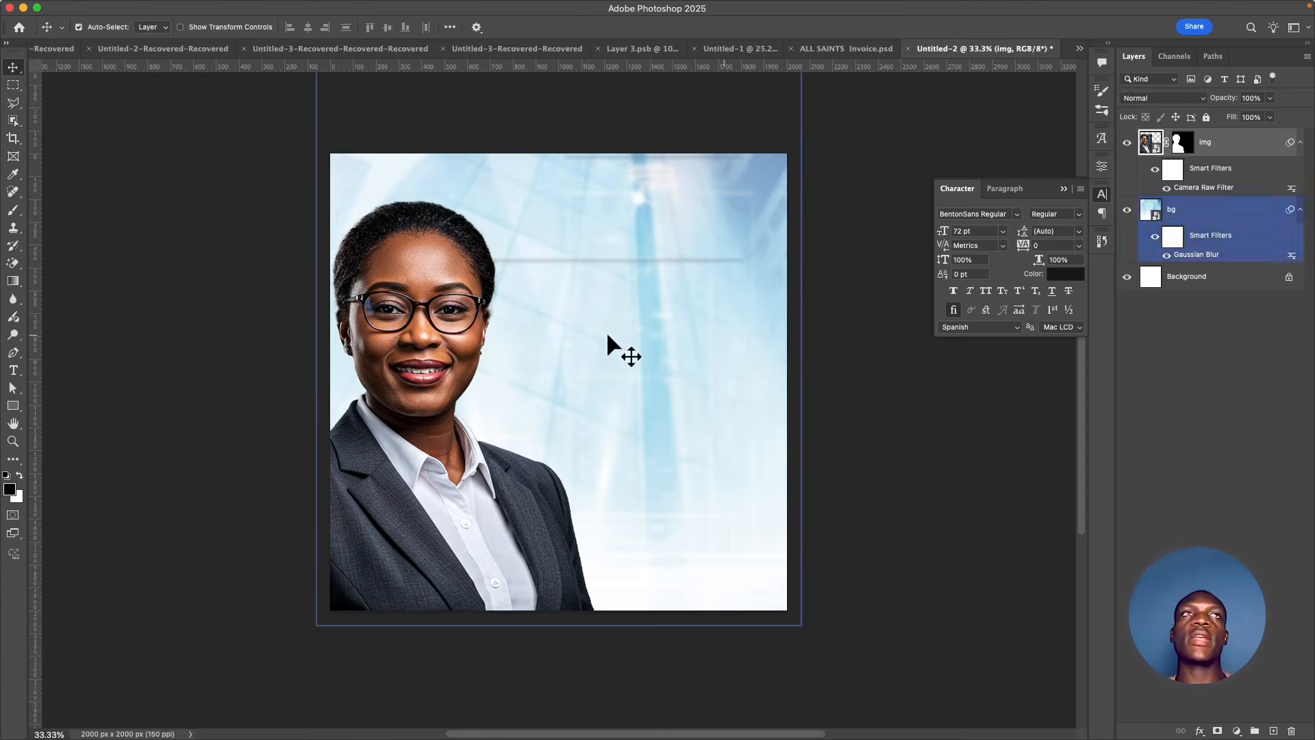
pyautogui.click(14, 370)
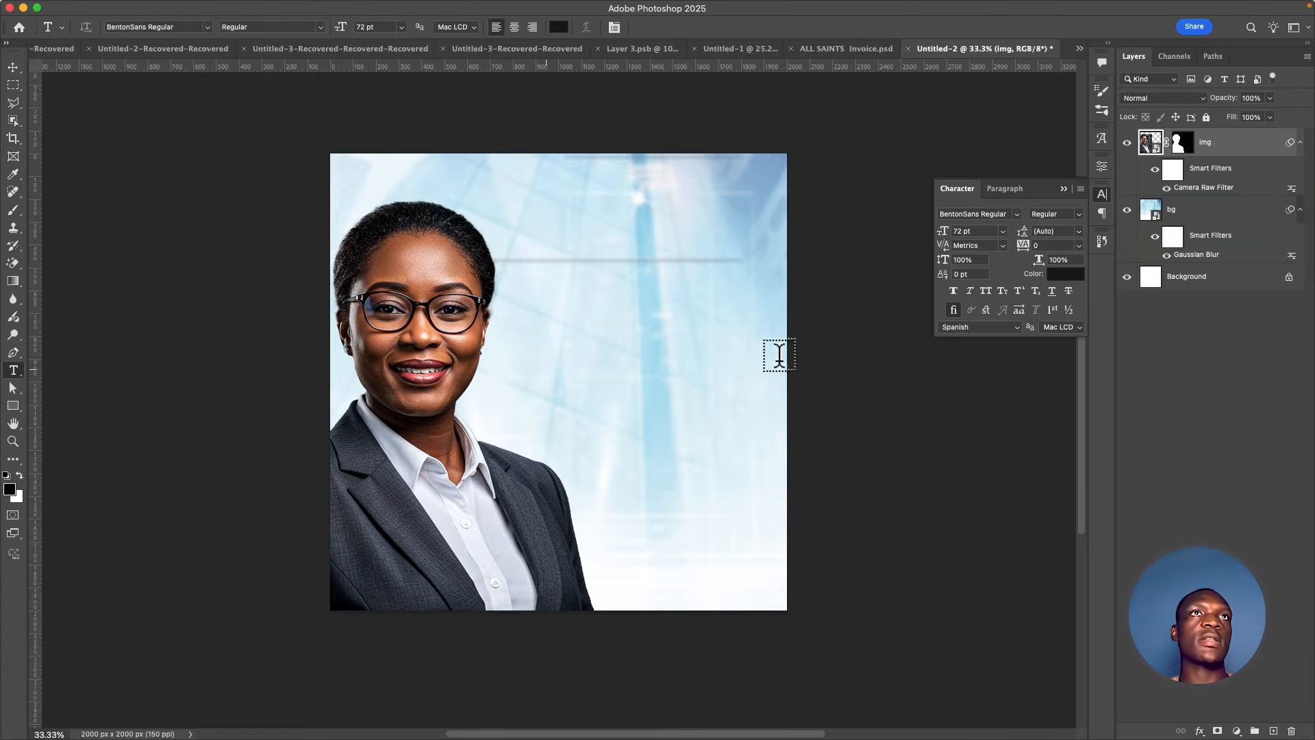
pyautogui.click(571, 365)
pyautogui.click(571, 366)
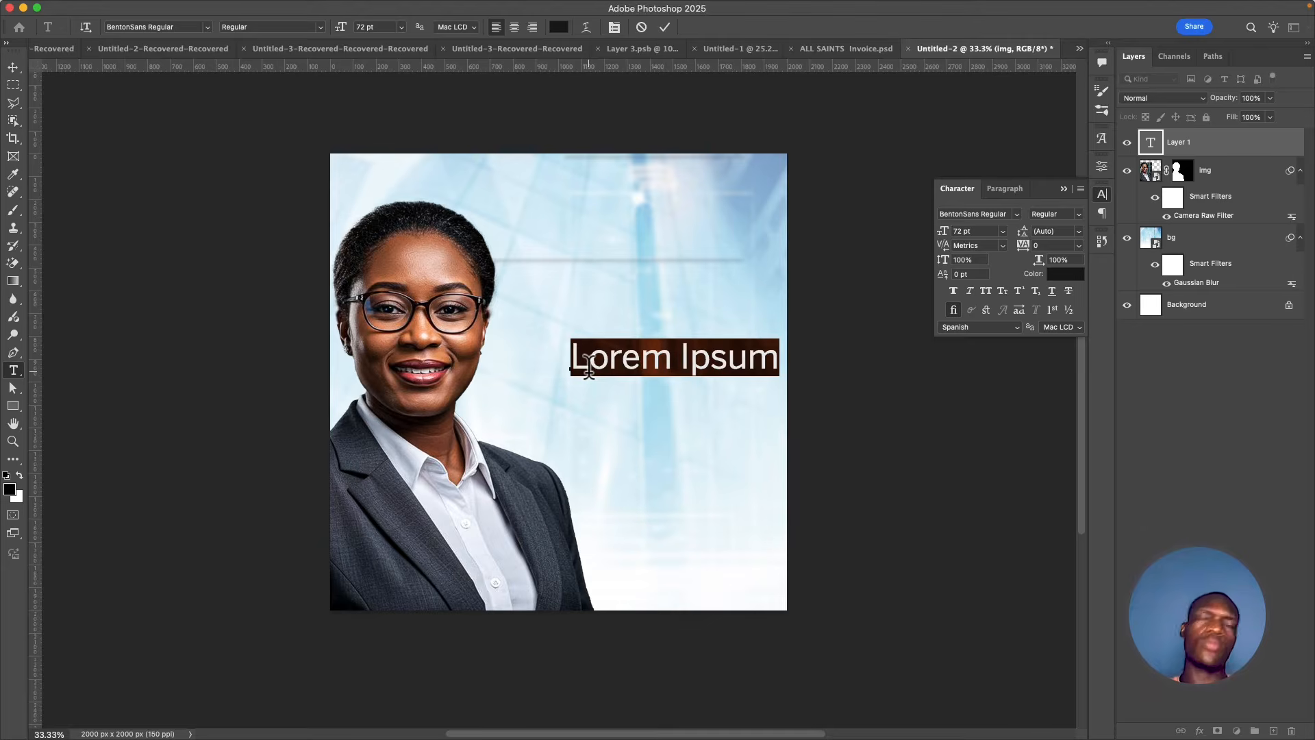
pyautogui.write('AUGUST')
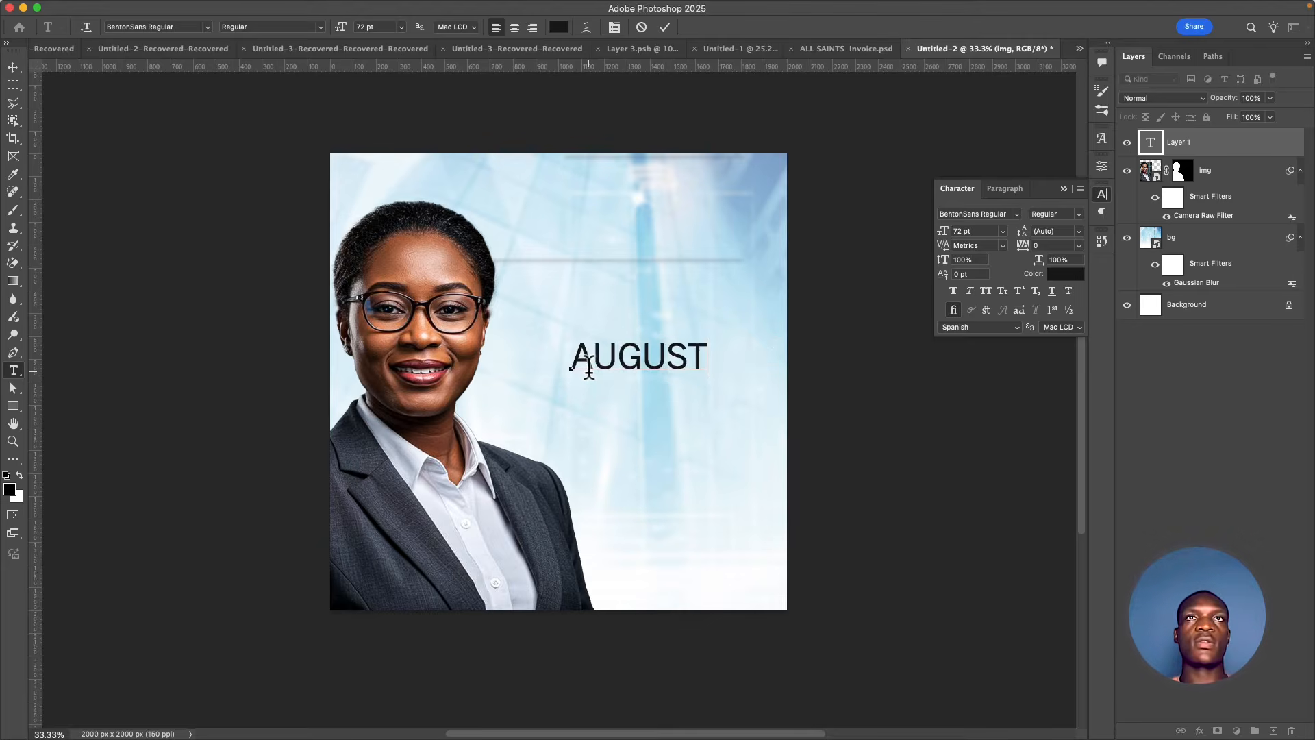
pyautogui.click(665, 26)
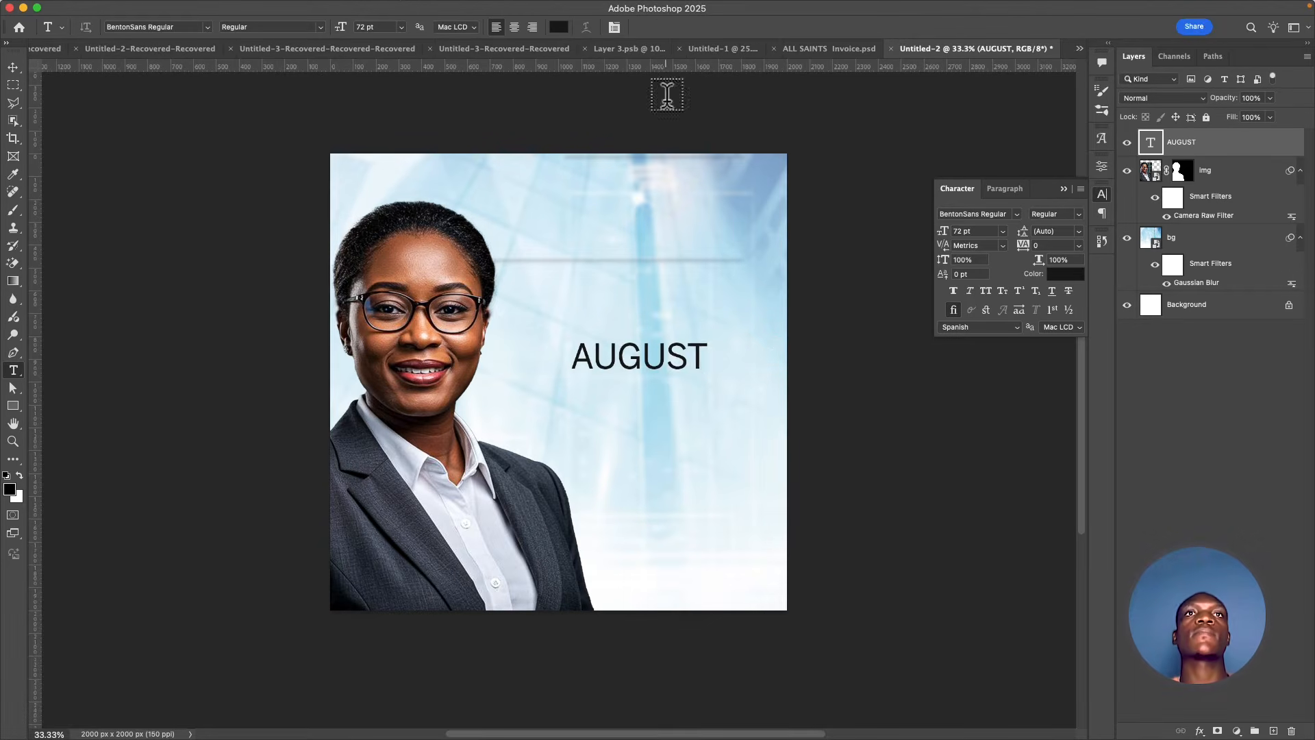
# Change the AUGUST text's font to Impact and enlarge it to about 166.55 pt across the empty area beside the woman
pyautogui.click(206, 27)
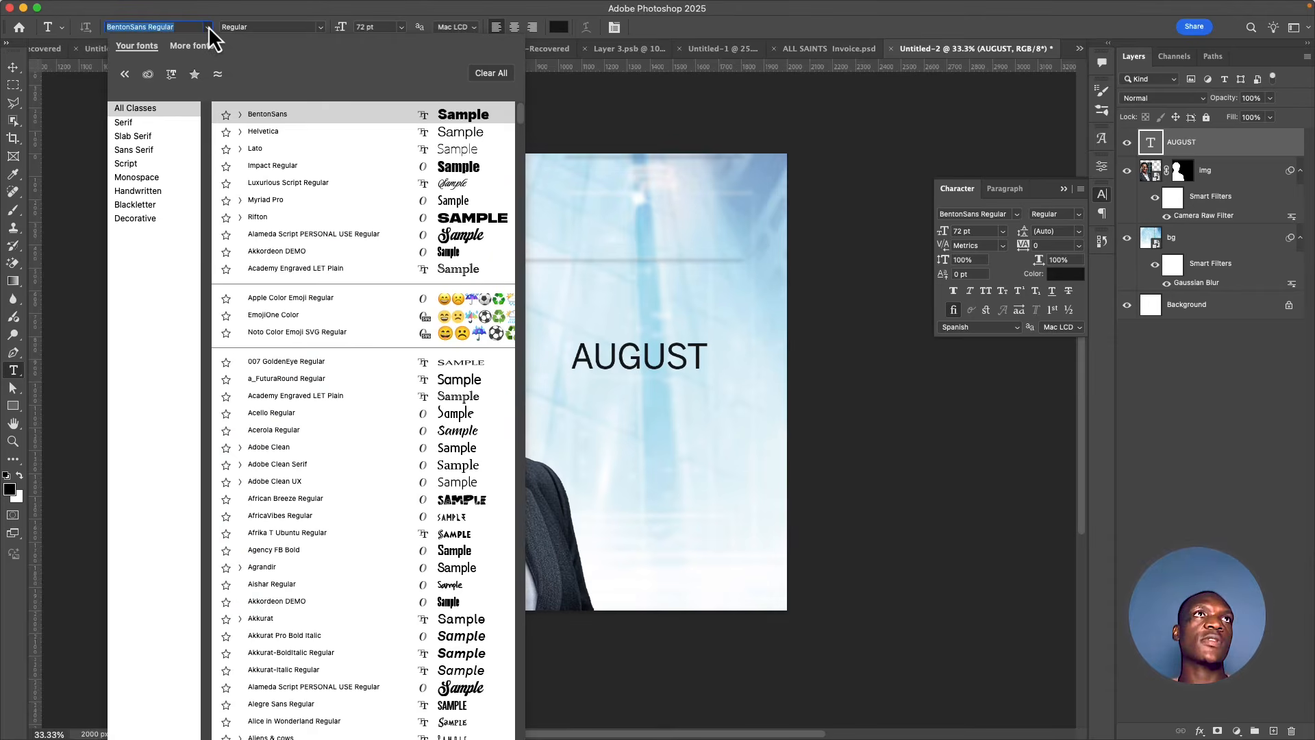
pyautogui.click(478, 165)
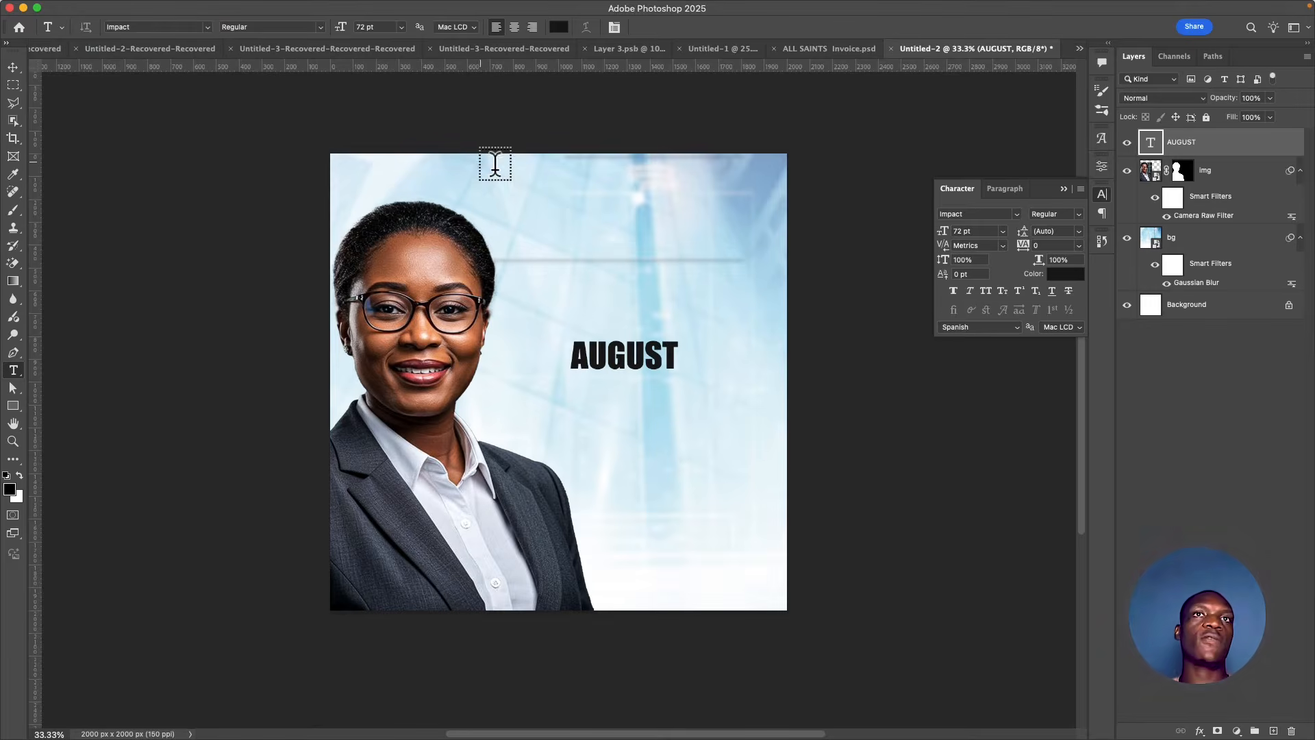
pyautogui.press('super+t')
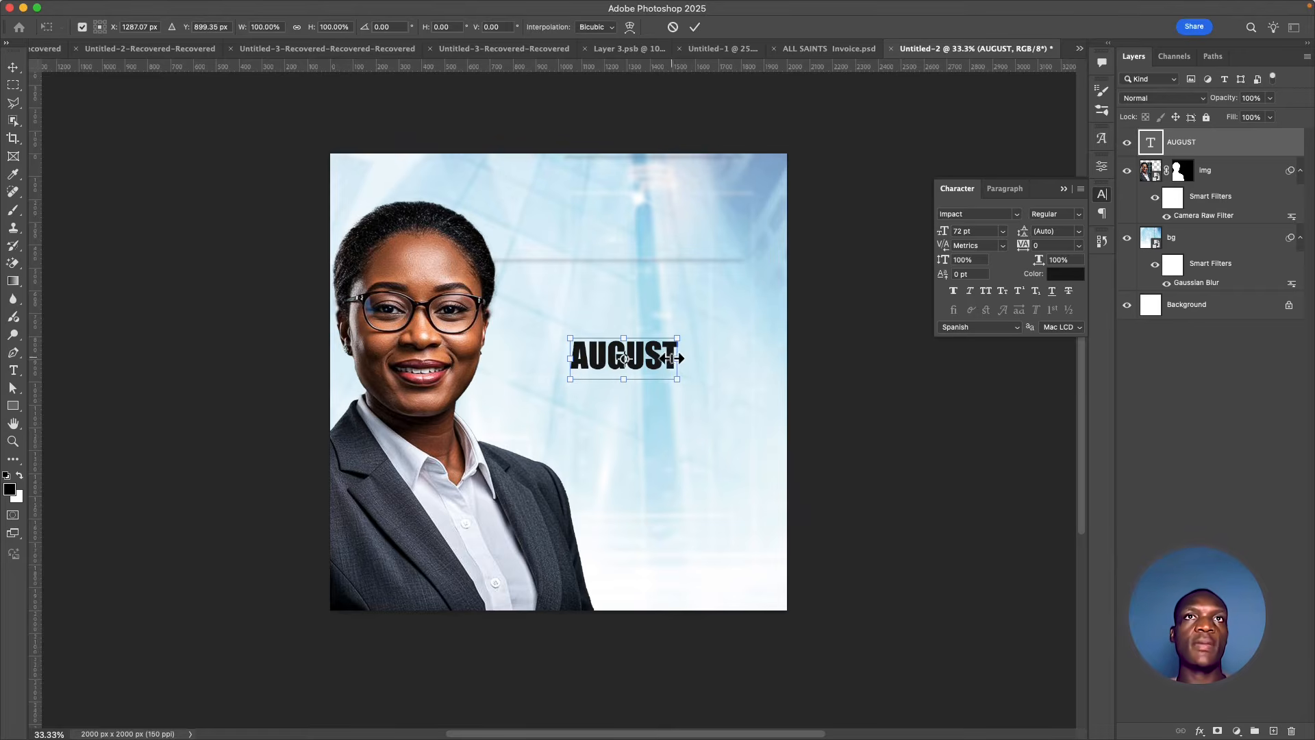
pyautogui.moveTo(677, 359); pyautogui.dragTo(712, 323)
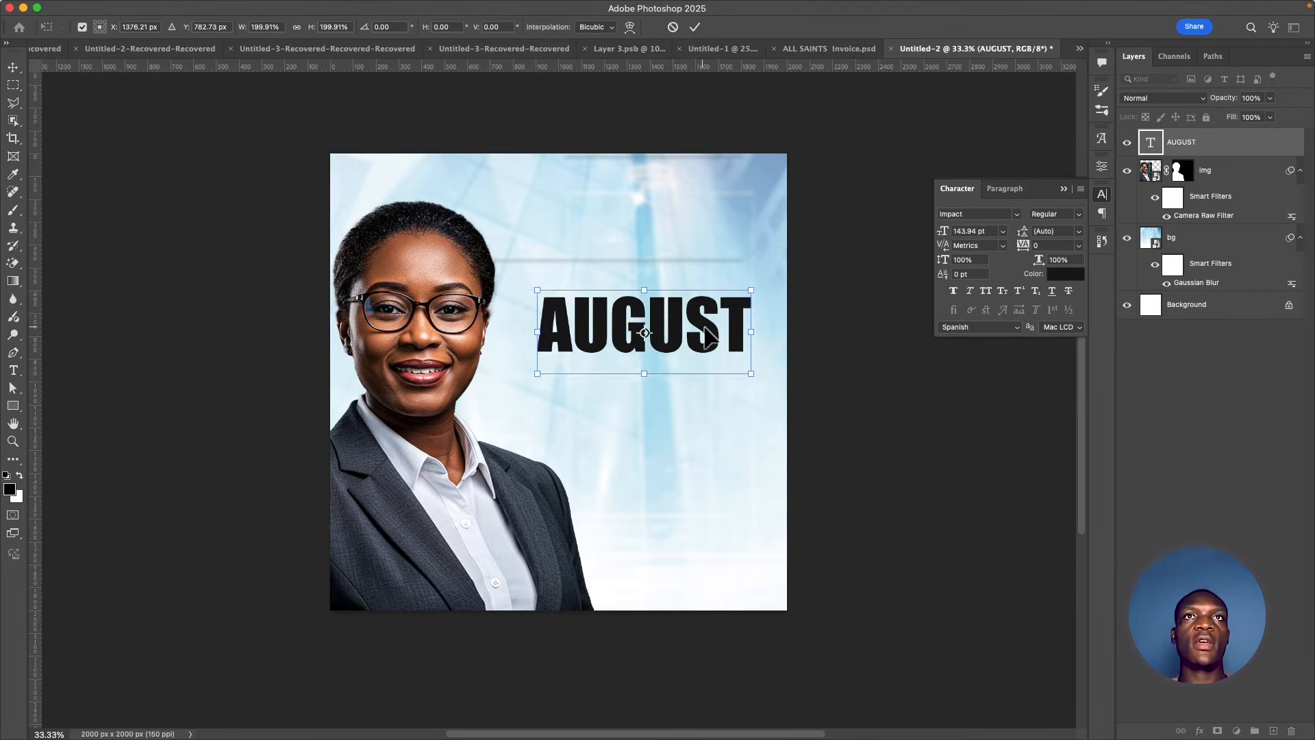
pyautogui.moveTo(752, 332); pyautogui.dragTo(768, 332)
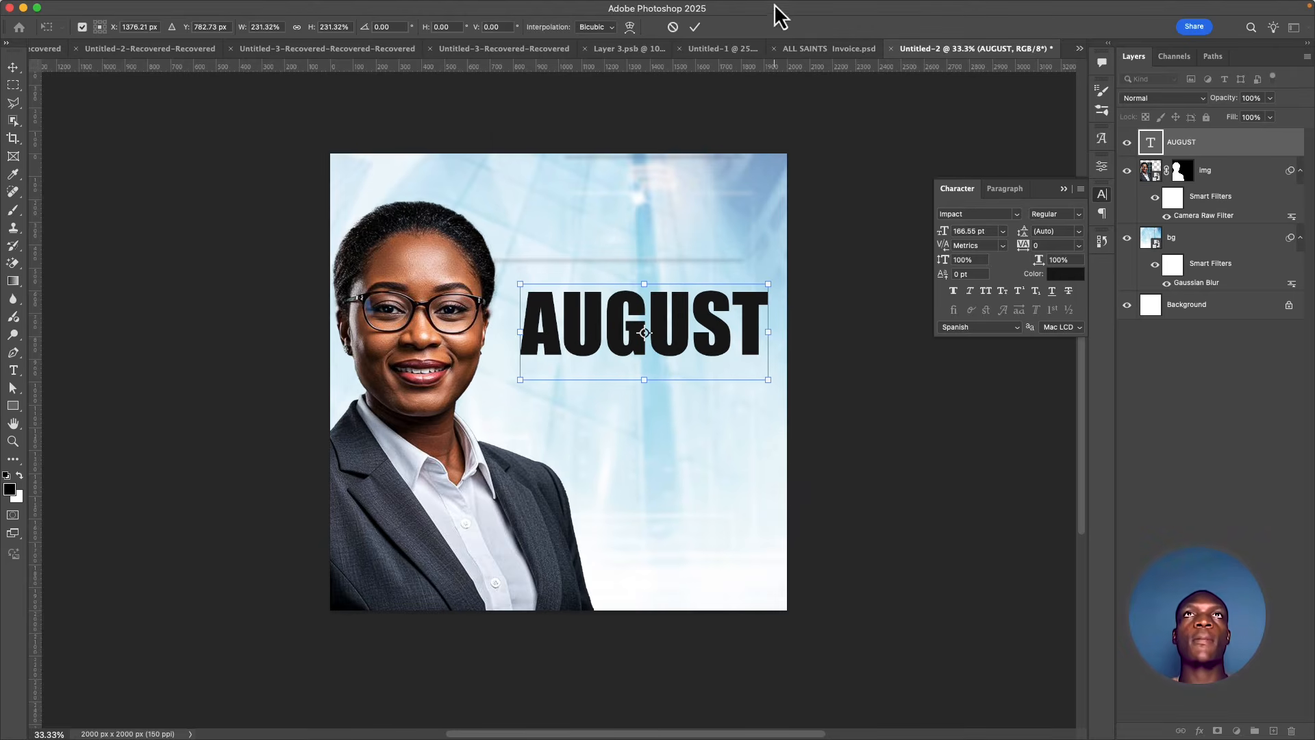
pyautogui.click(698, 27)
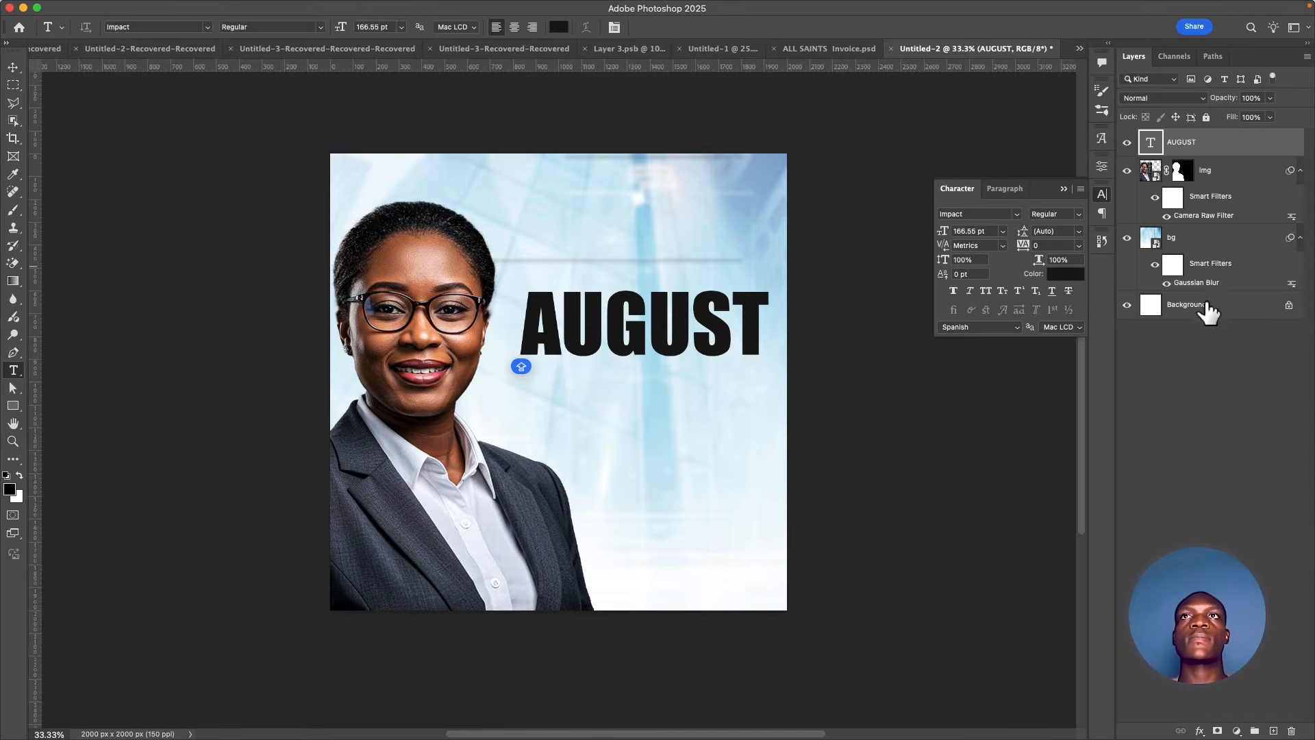
# Set the AUGUST text colour to red #ba1028
pyautogui.click(1069, 274)
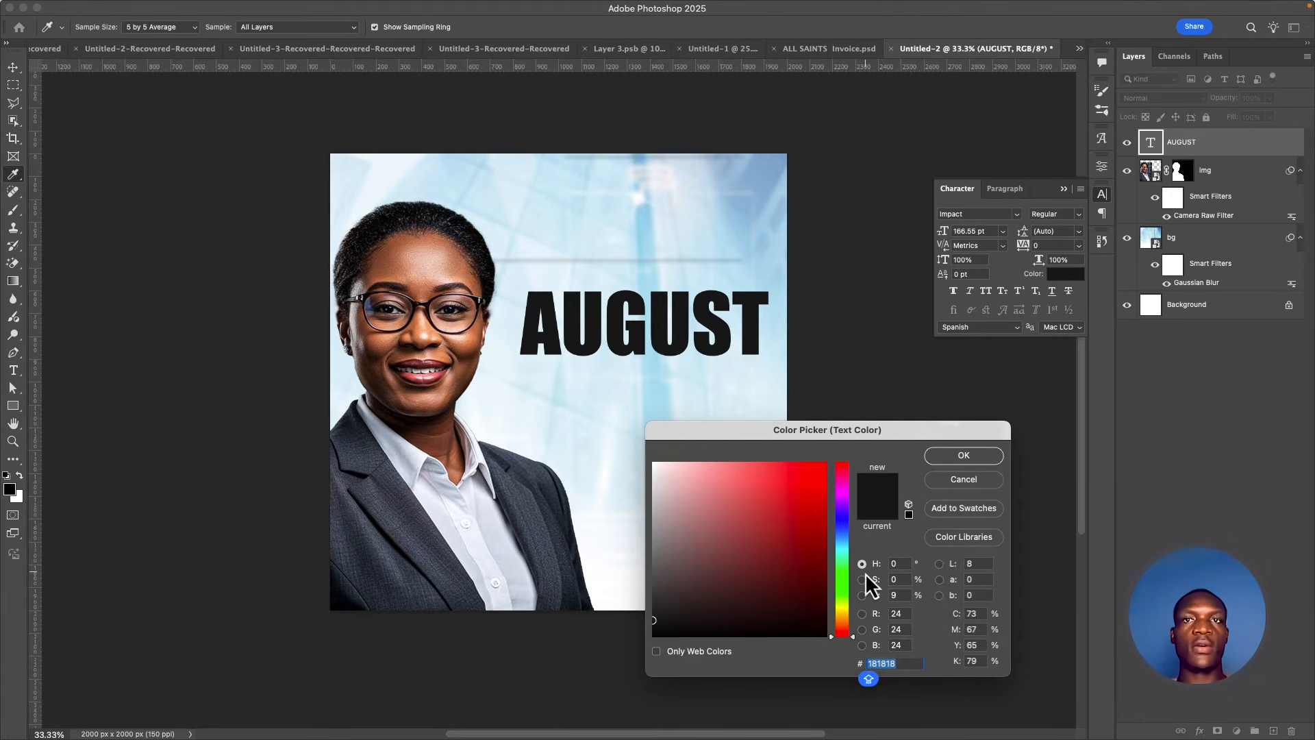
pyautogui.write('ba1028')
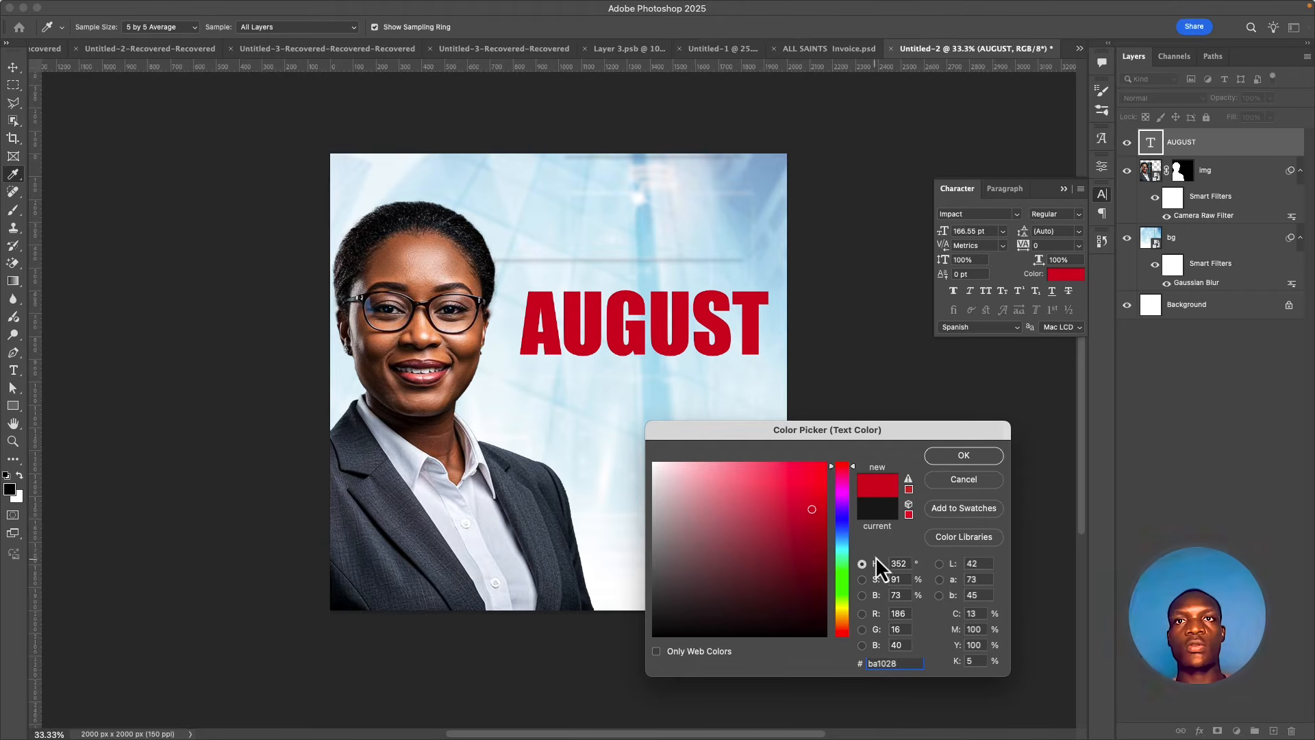
pyautogui.click(989, 455)
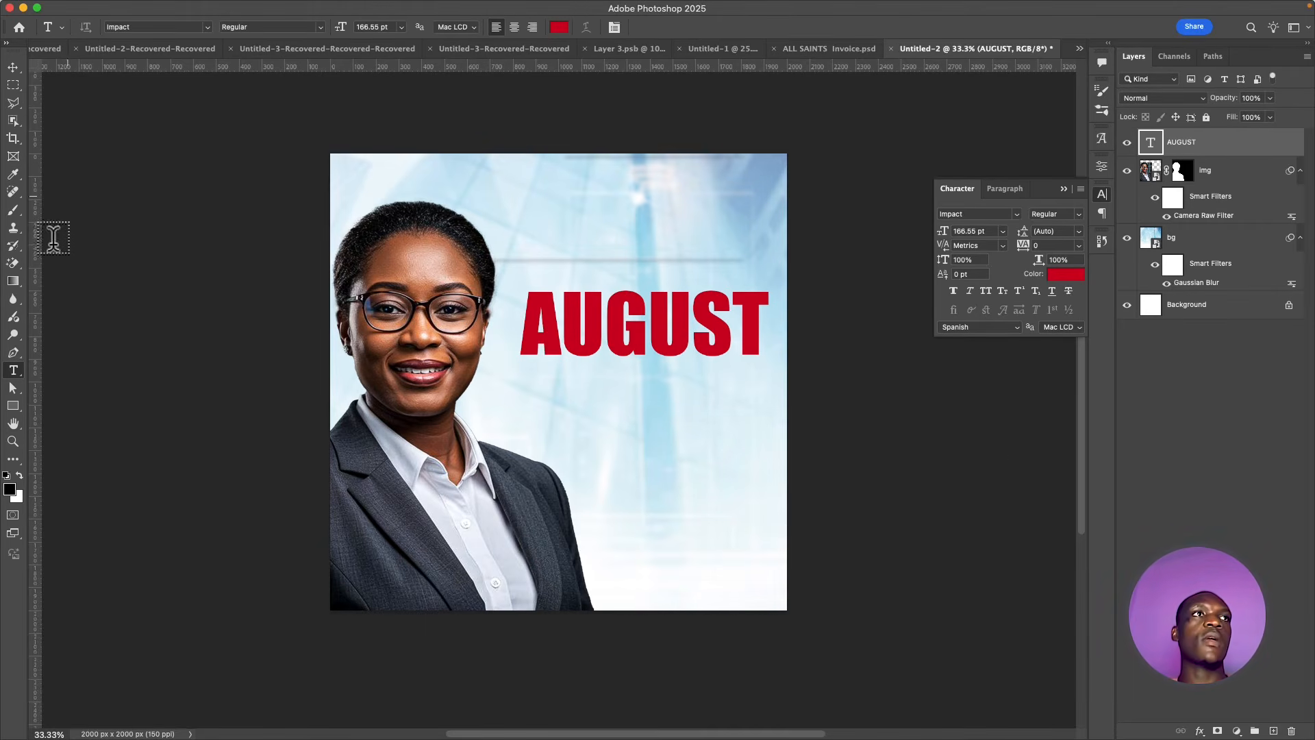
# Draw a rectangle about 919 x 382 px beneath the AUGUST text
pyautogui.click(14, 406)
pyautogui.moveTo(550, 386); pyautogui.dragTo(726, 444)
pyautogui.press('v')
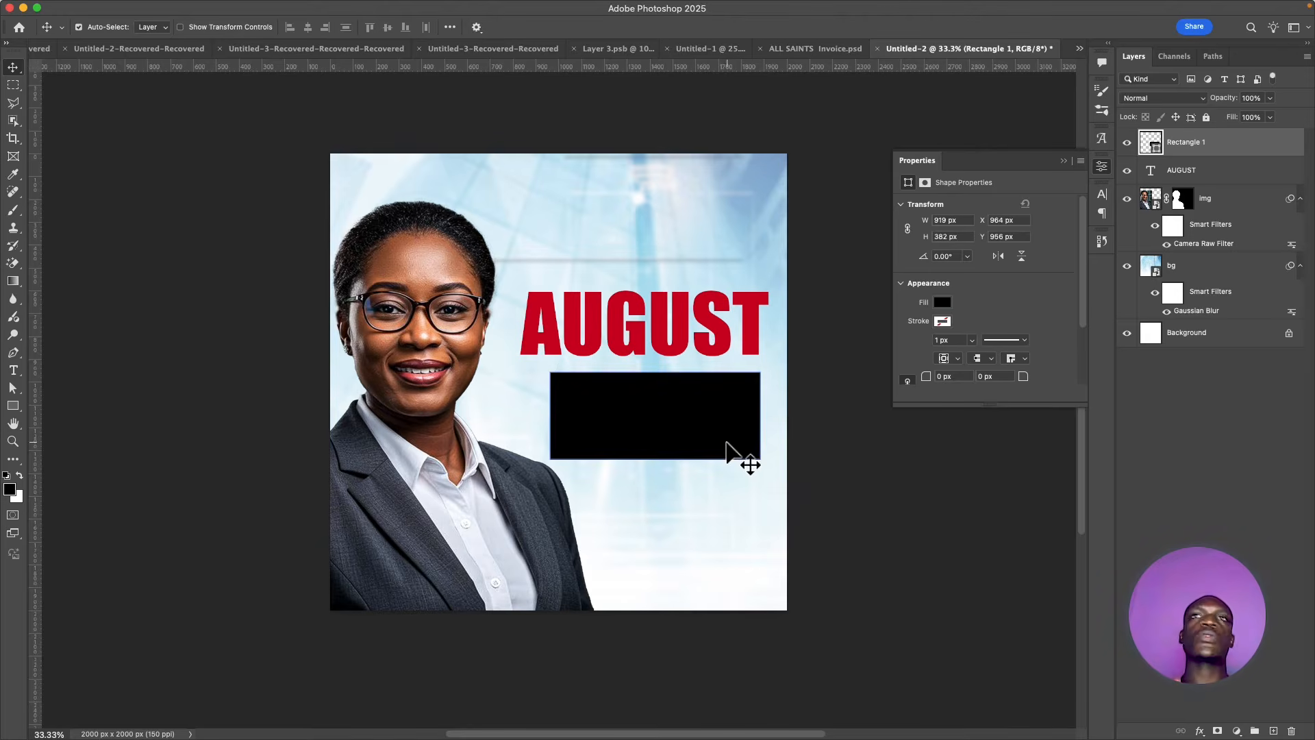
# Fill the rectangle with the recently used yellow and shift its hue slightly toward a warmer golden yellow
pyautogui.click(942, 302)
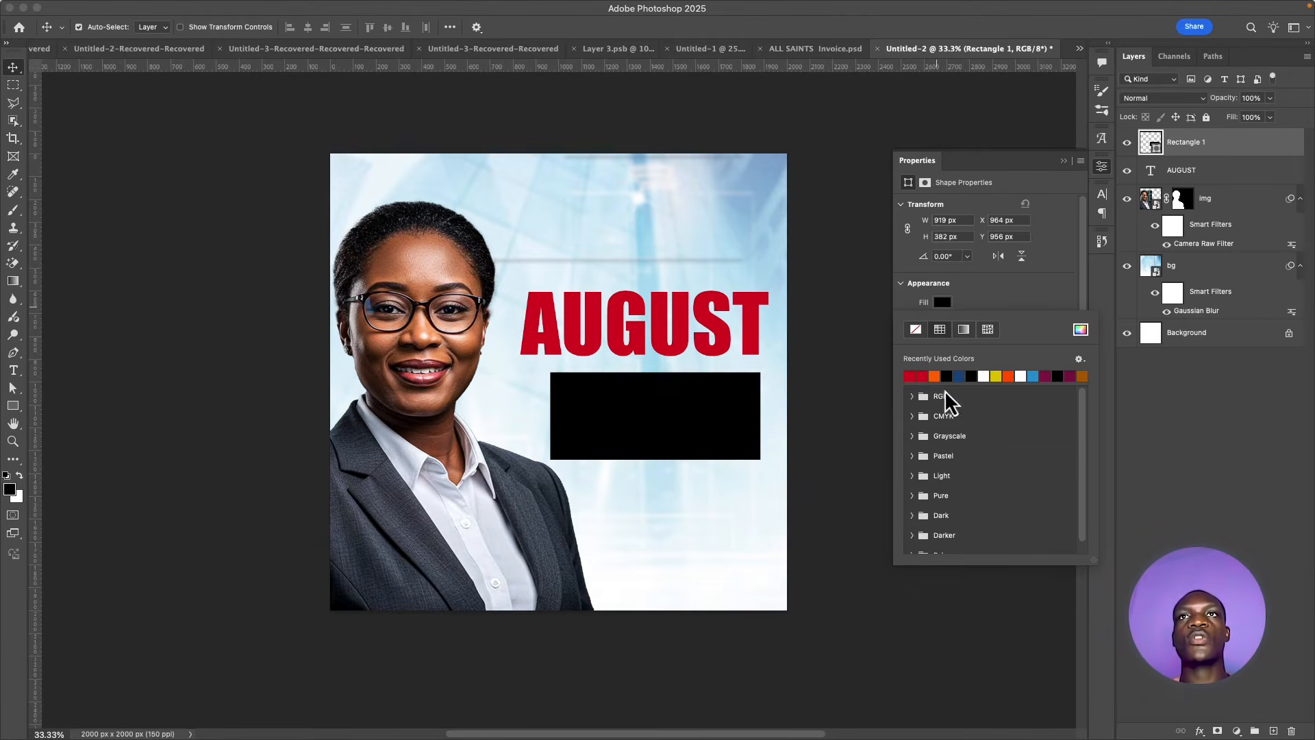
pyautogui.click(996, 376)
pyautogui.click(719, 442)
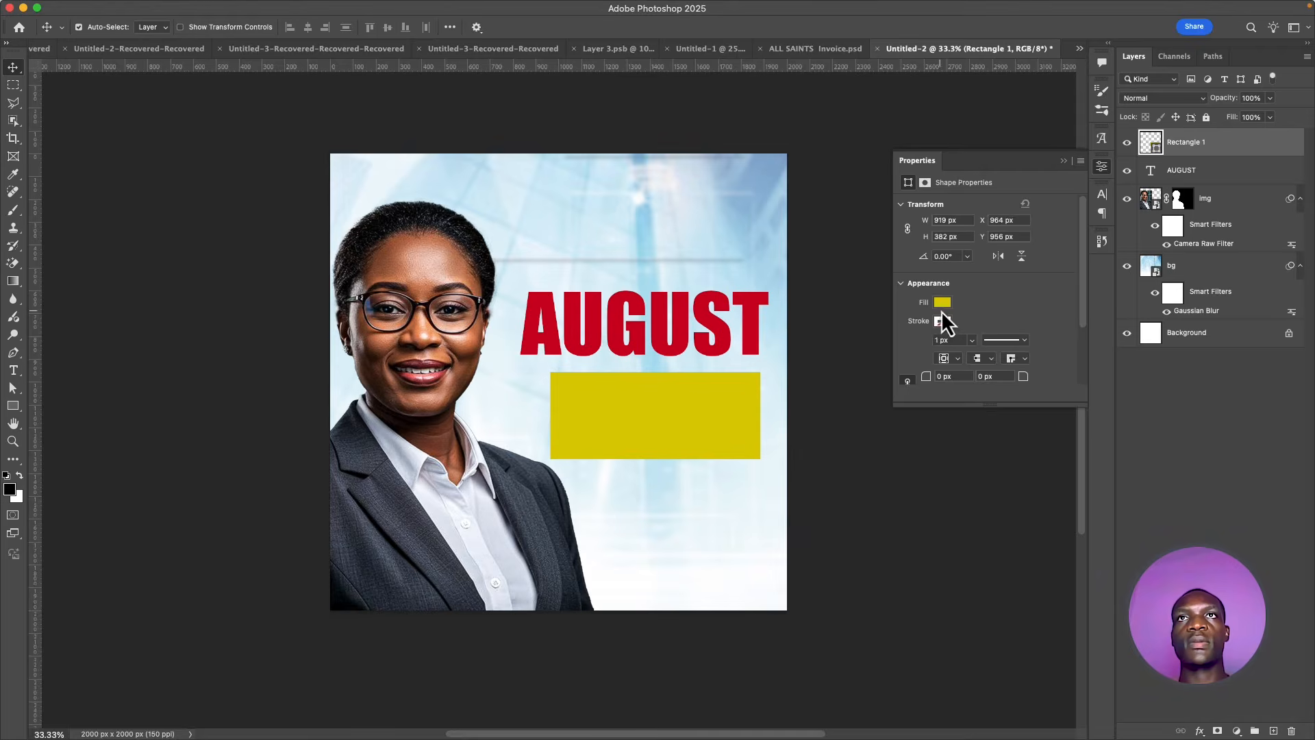
pyautogui.click(943, 303)
pyautogui.click(1081, 332)
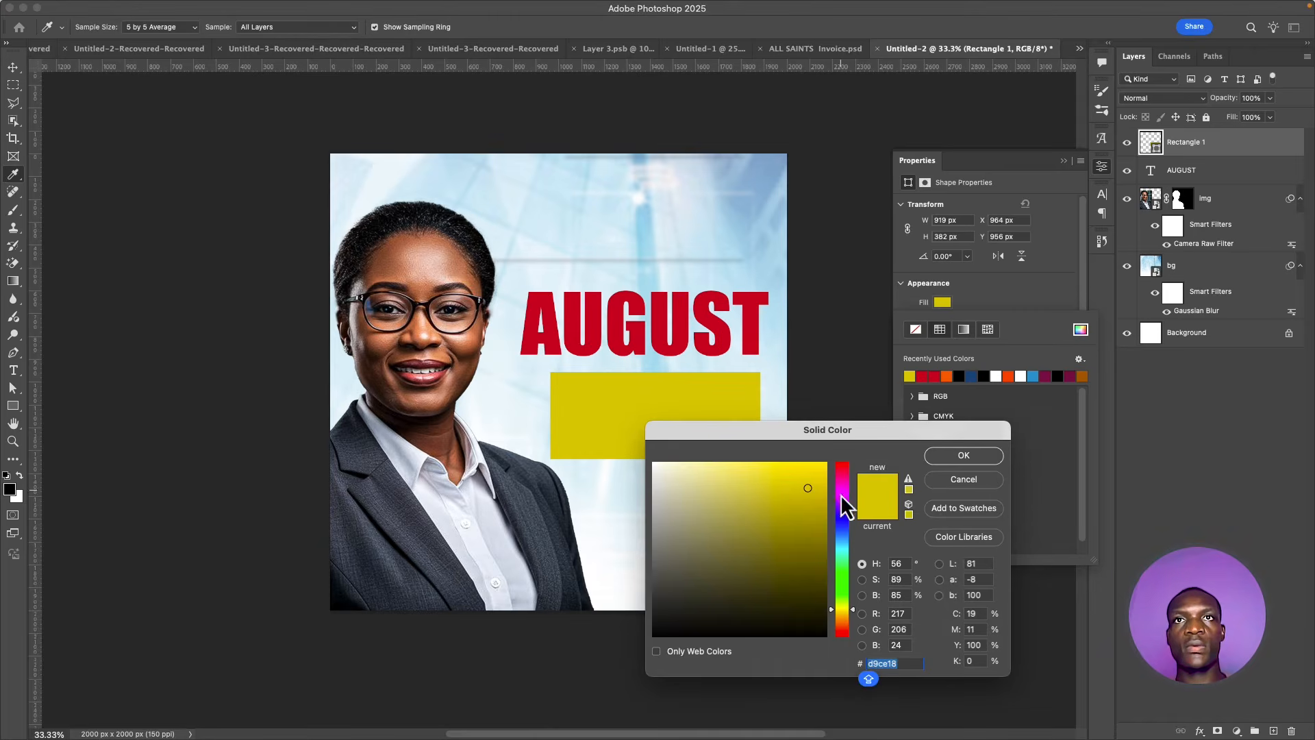
pyautogui.moveTo(853, 609); pyautogui.dragTo(853, 611)
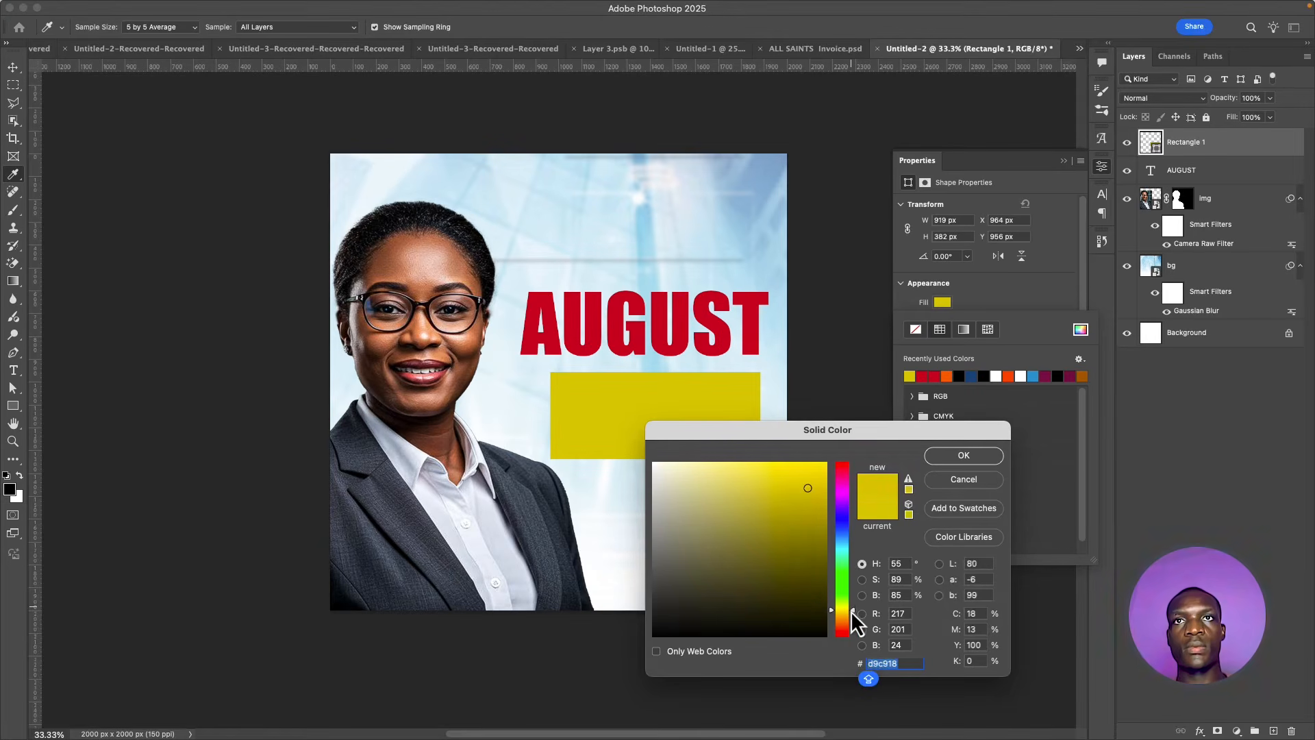
pyautogui.click(990, 457)
# Move the yellow rectangle to about X 999 px, Y 950 px, aligning its right edge with the end of AUGUST
pyautogui.press('v')
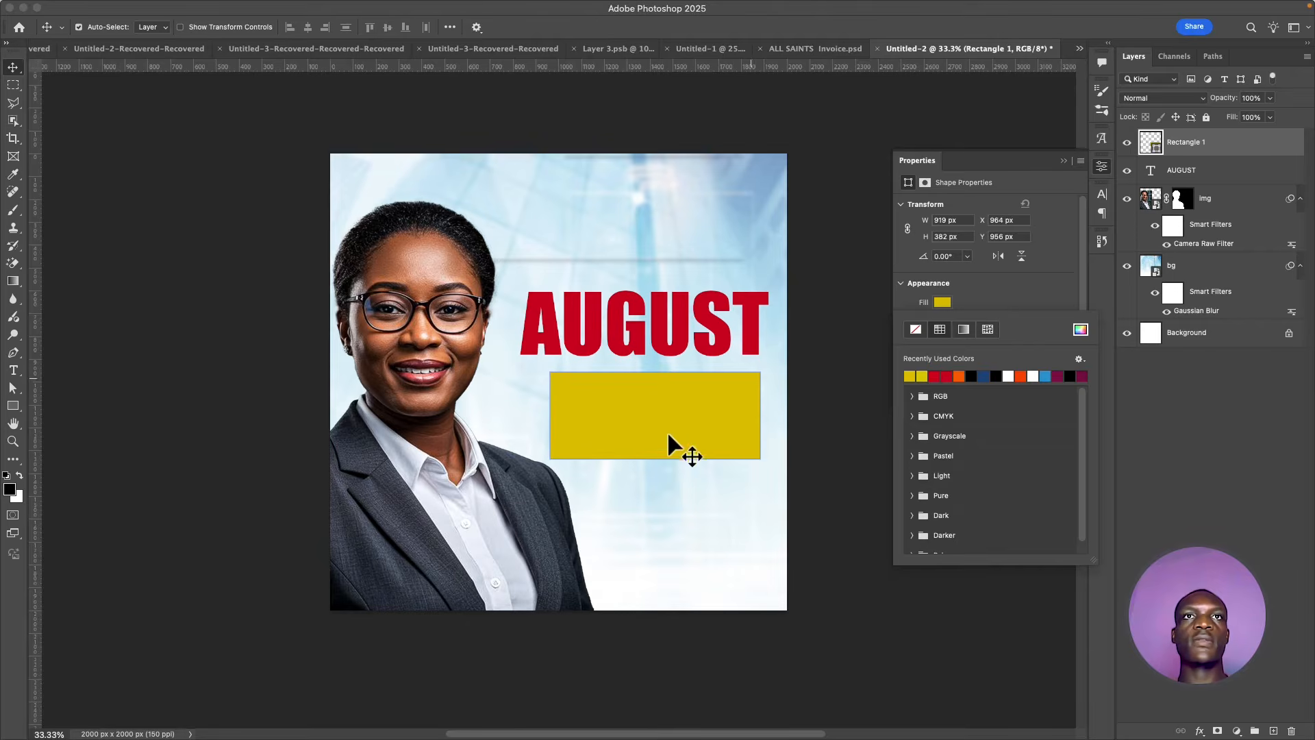
pyautogui.click(739, 431)
pyautogui.moveTo(740, 431); pyautogui.dragTo(745, 432)
pyautogui.press('Up')
pyautogui.press('Up')
pyautogui.press('Up')
pyautogui.press('Up')
pyautogui.press('Up')
pyautogui.press('Up')
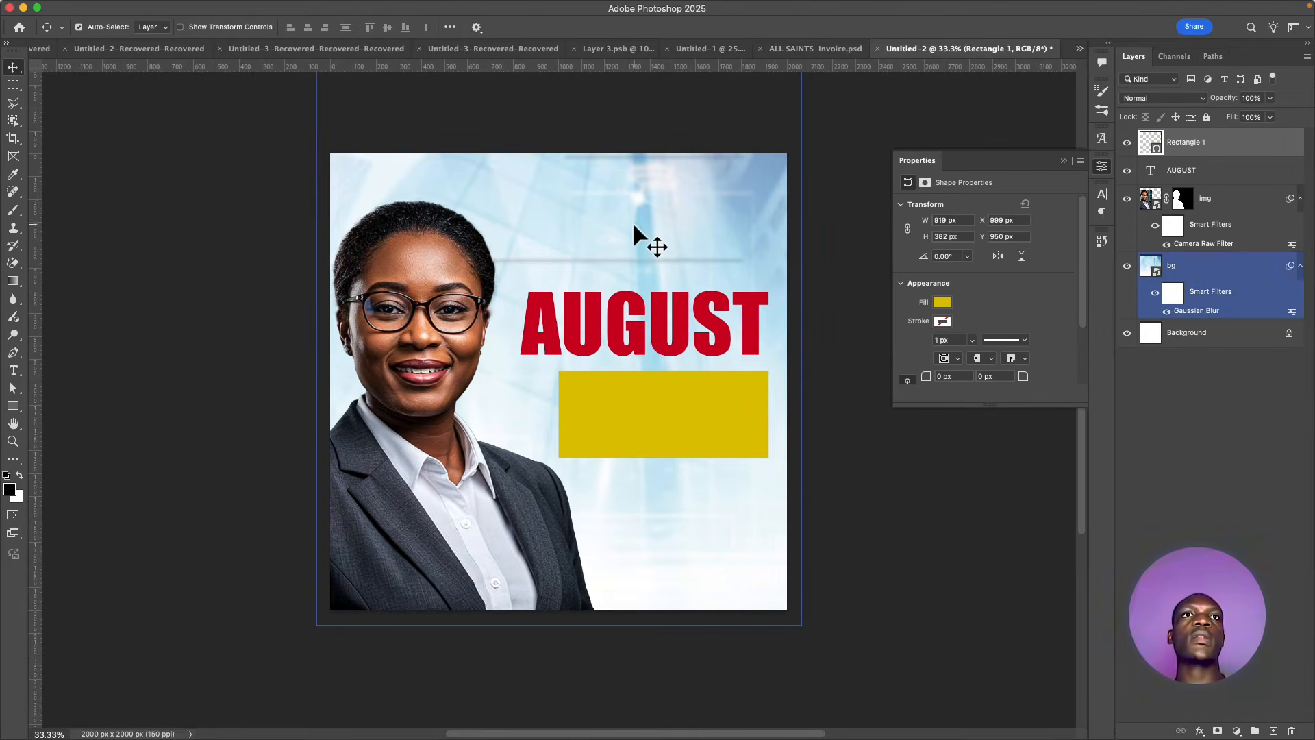
# Add the text WELOME TO above AUGUST in red 72 pt Impact
pyautogui.click(675, 312)
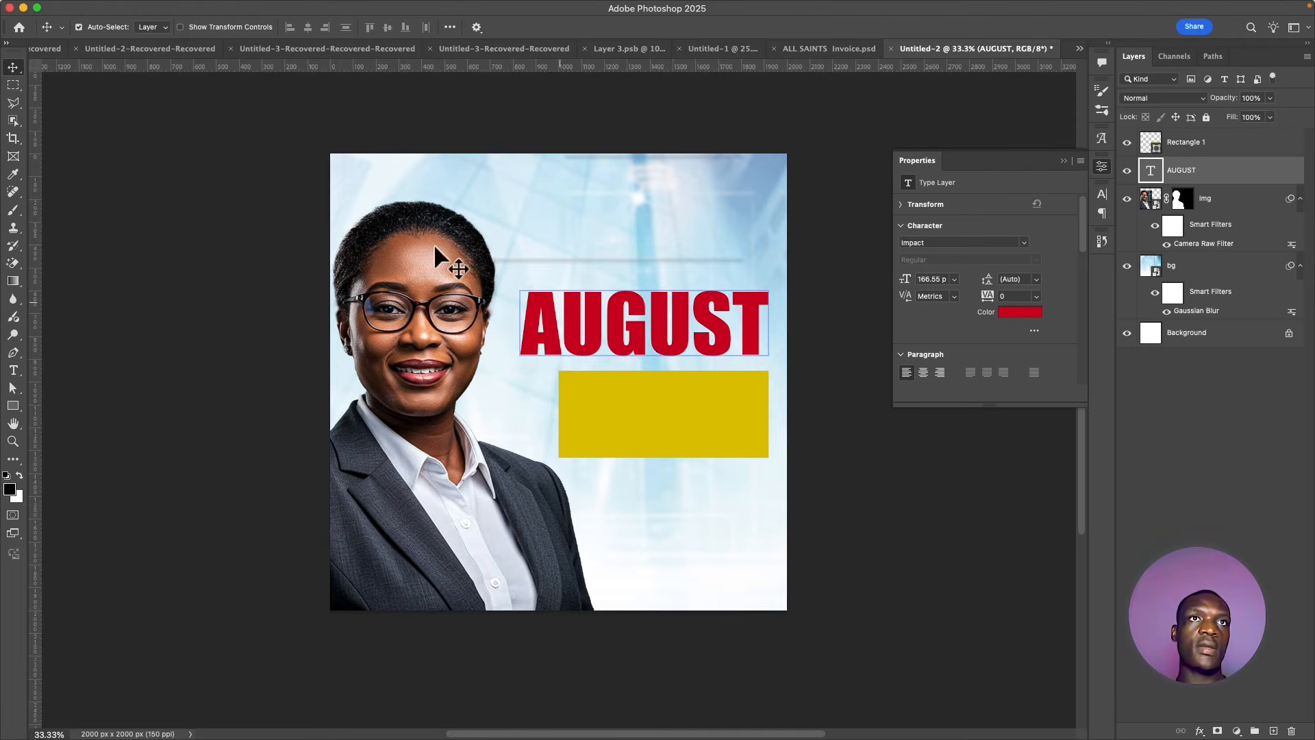
pyautogui.click(13, 370)
pyautogui.click(541, 257)
pyautogui.write('WEL')
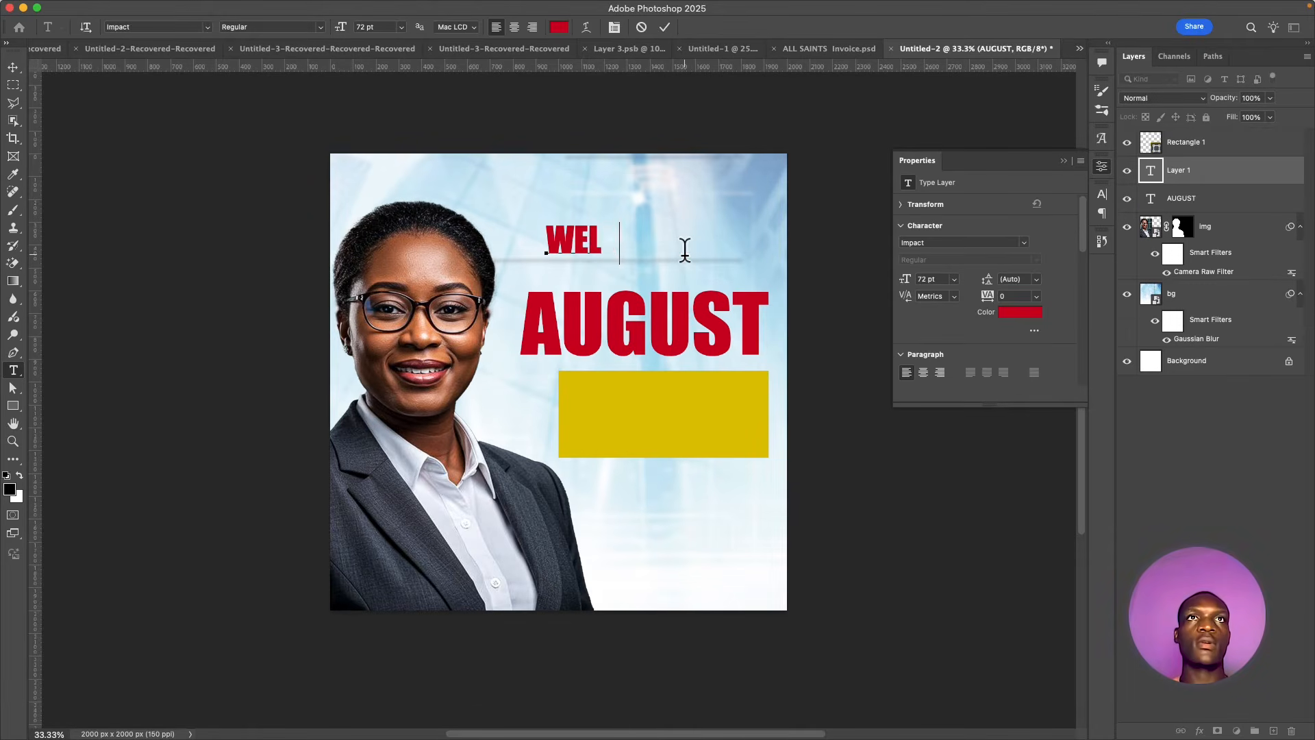
pyautogui.write('OME TO')
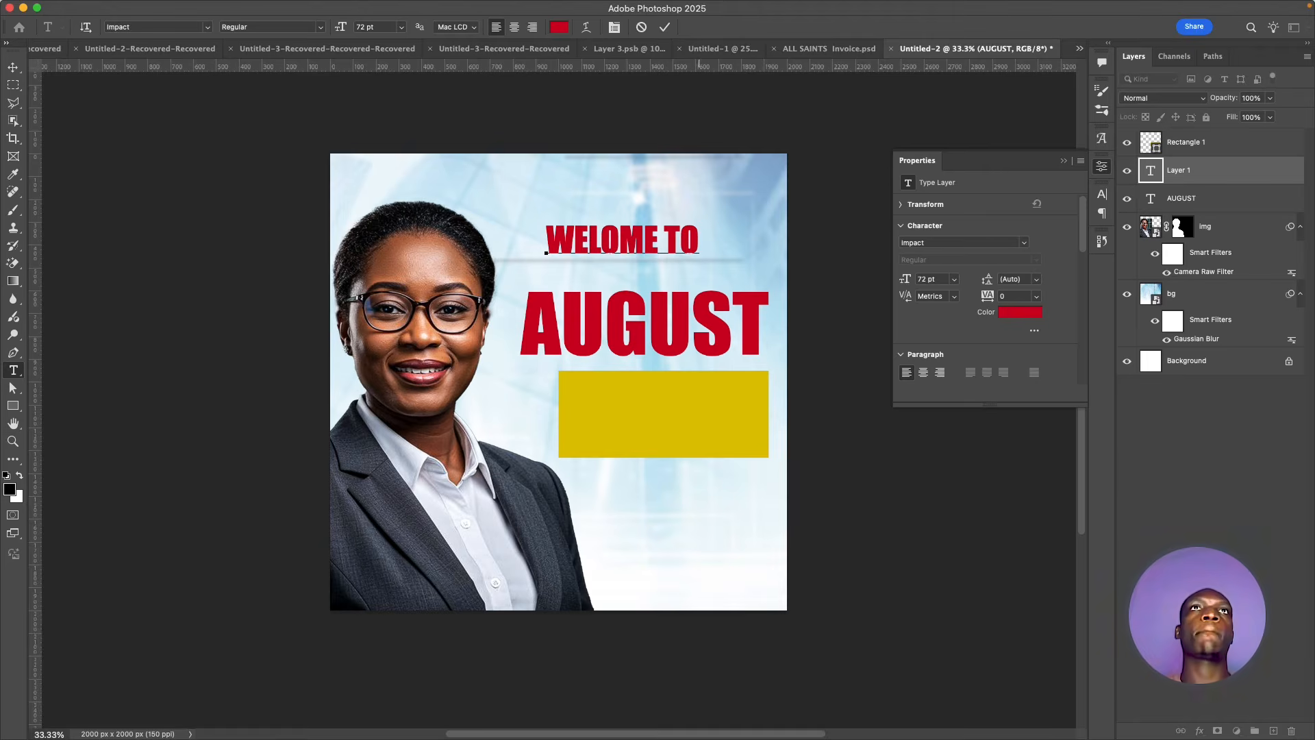
pyautogui.click(666, 26)
# Change the WELOME TO text's font to Lato Black
pyautogui.click(1003, 241)
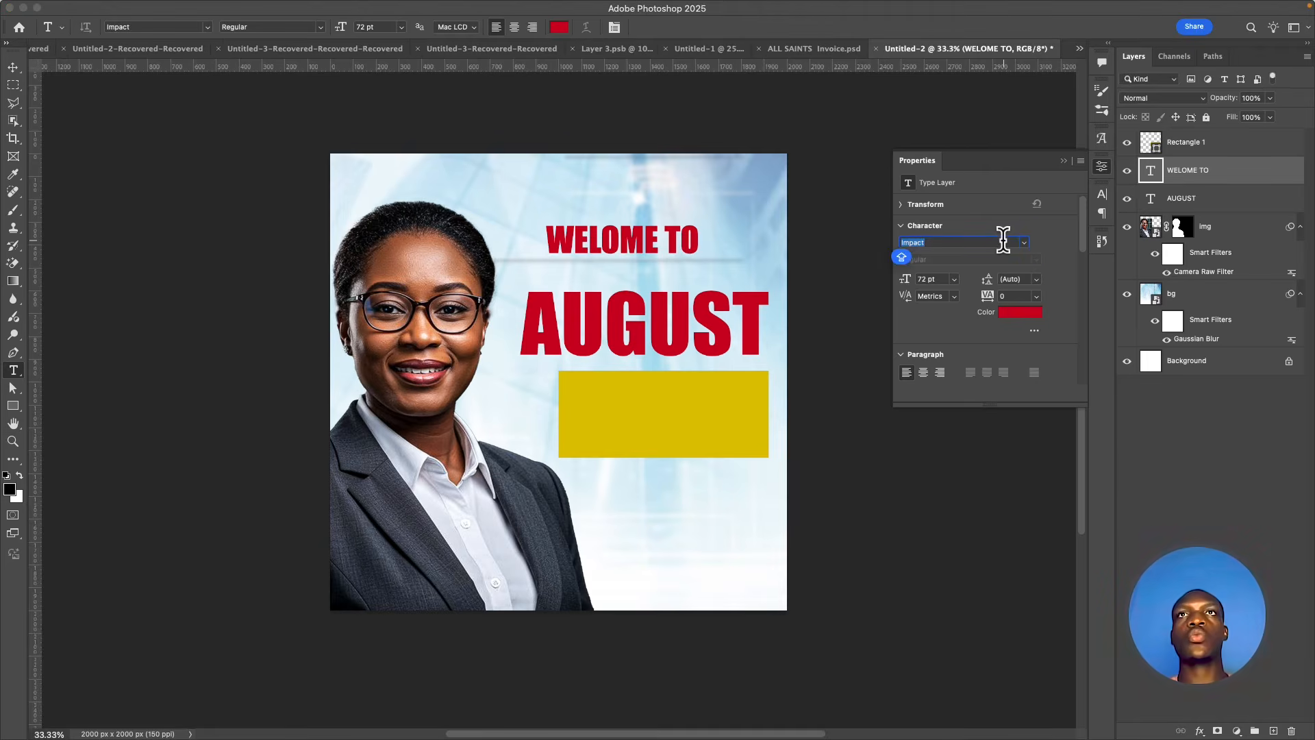
pyautogui.write('AATO')
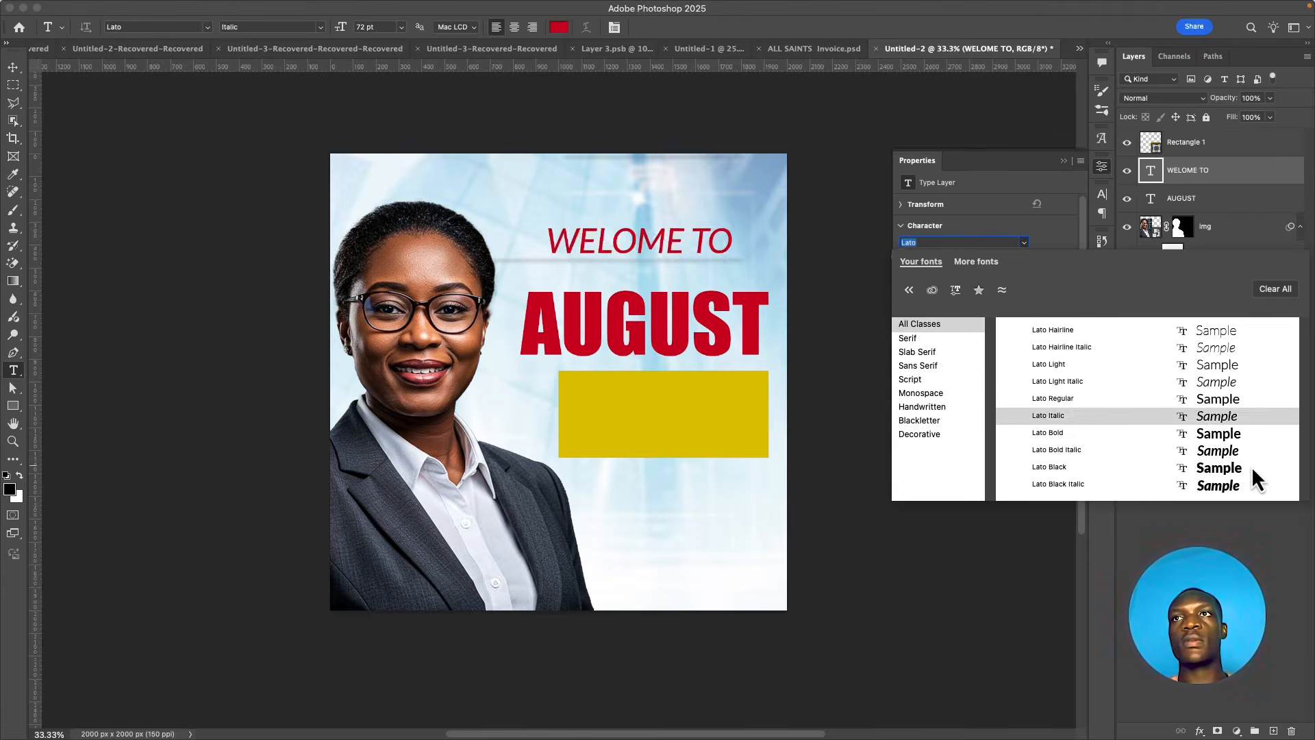
pyautogui.click(1238, 466)
# Move WELOME TO closer above AUGUST and enlarge it to about 84.08 pt so their right edges align
pyautogui.press('v')
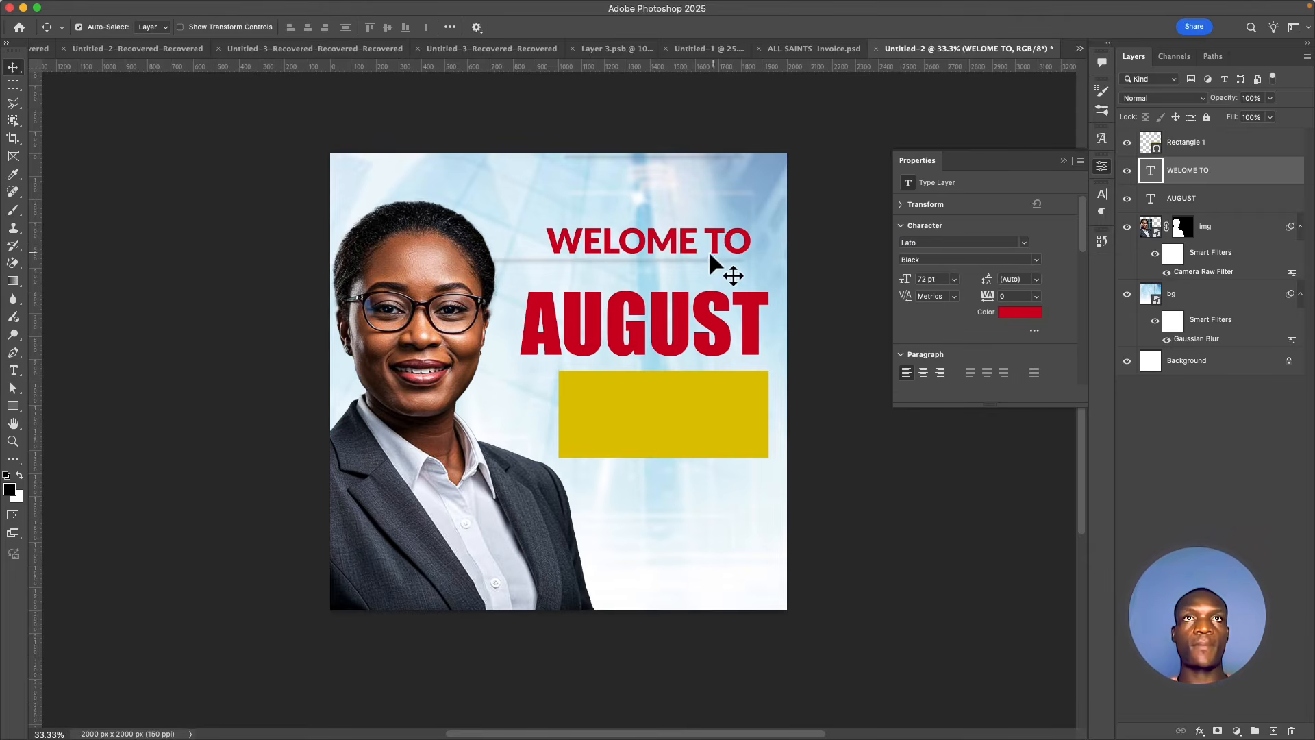
pyautogui.moveTo(693, 249); pyautogui.dragTo(672, 270)
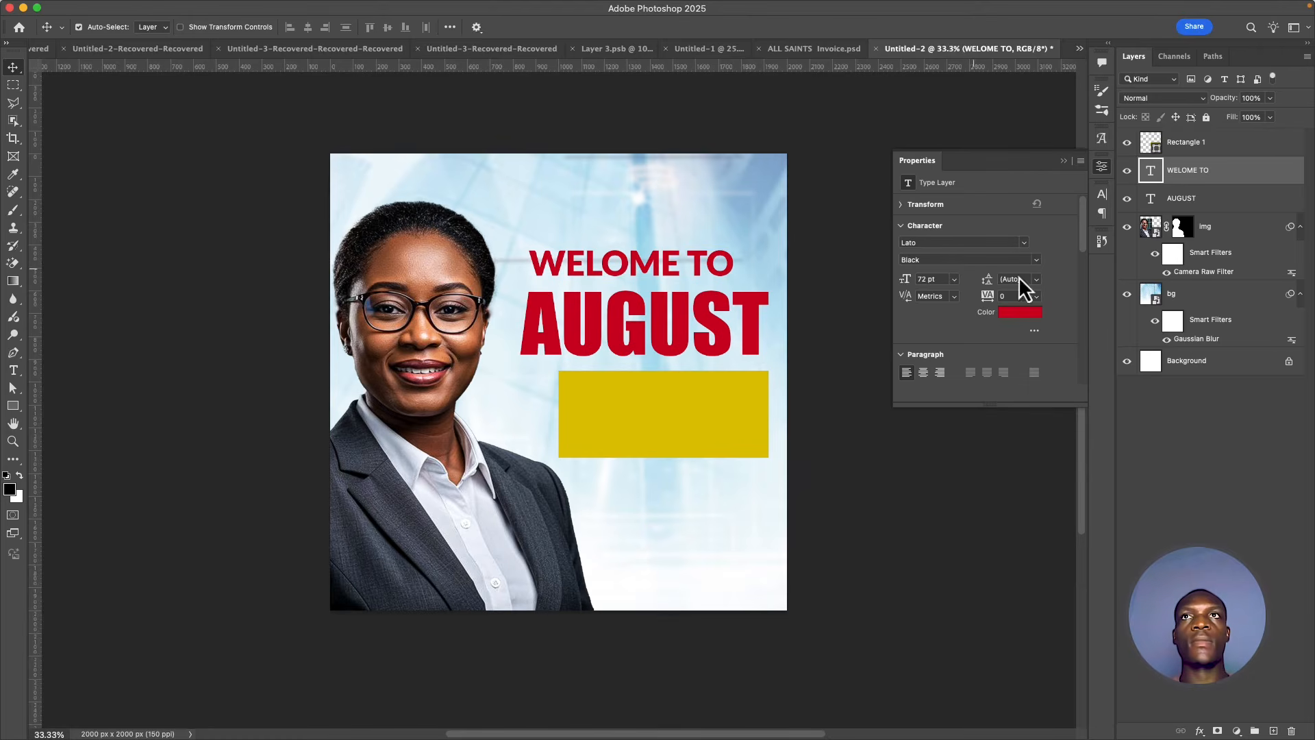
pyautogui.press('super+t')
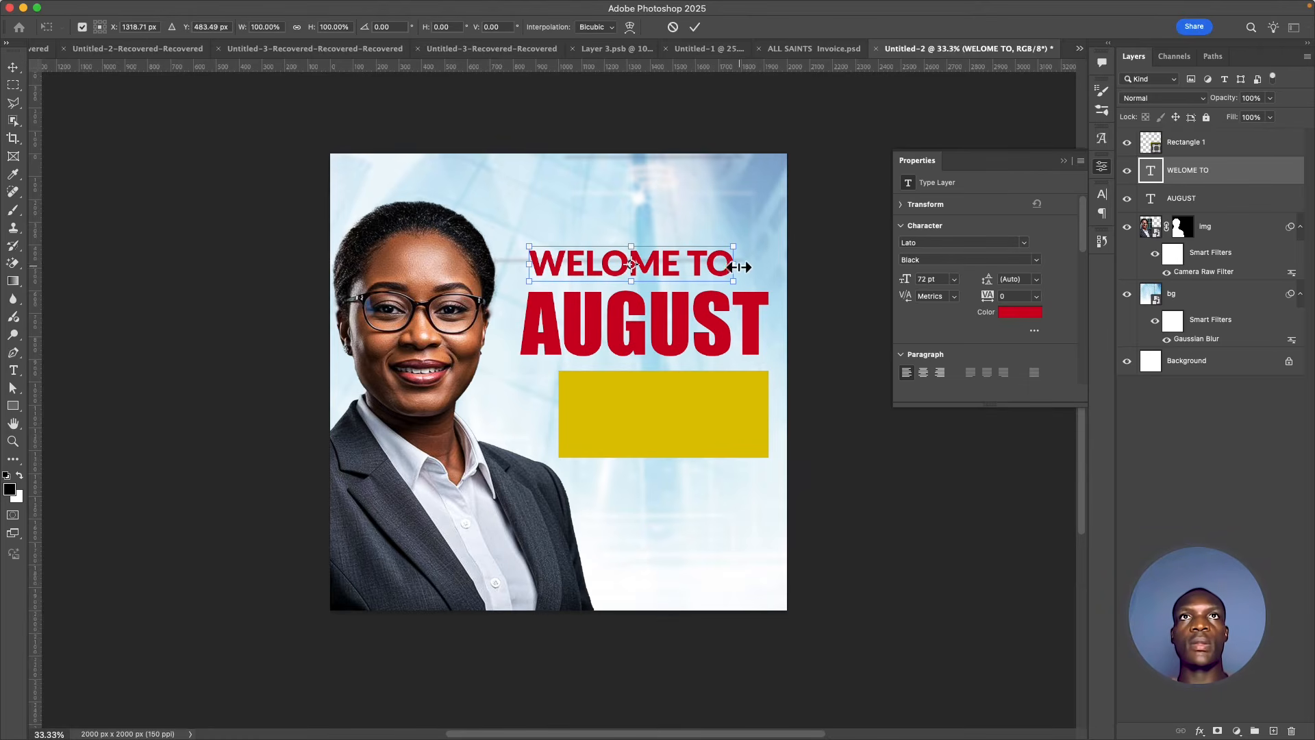
pyautogui.moveTo(734, 264); pyautogui.dragTo(768, 263)
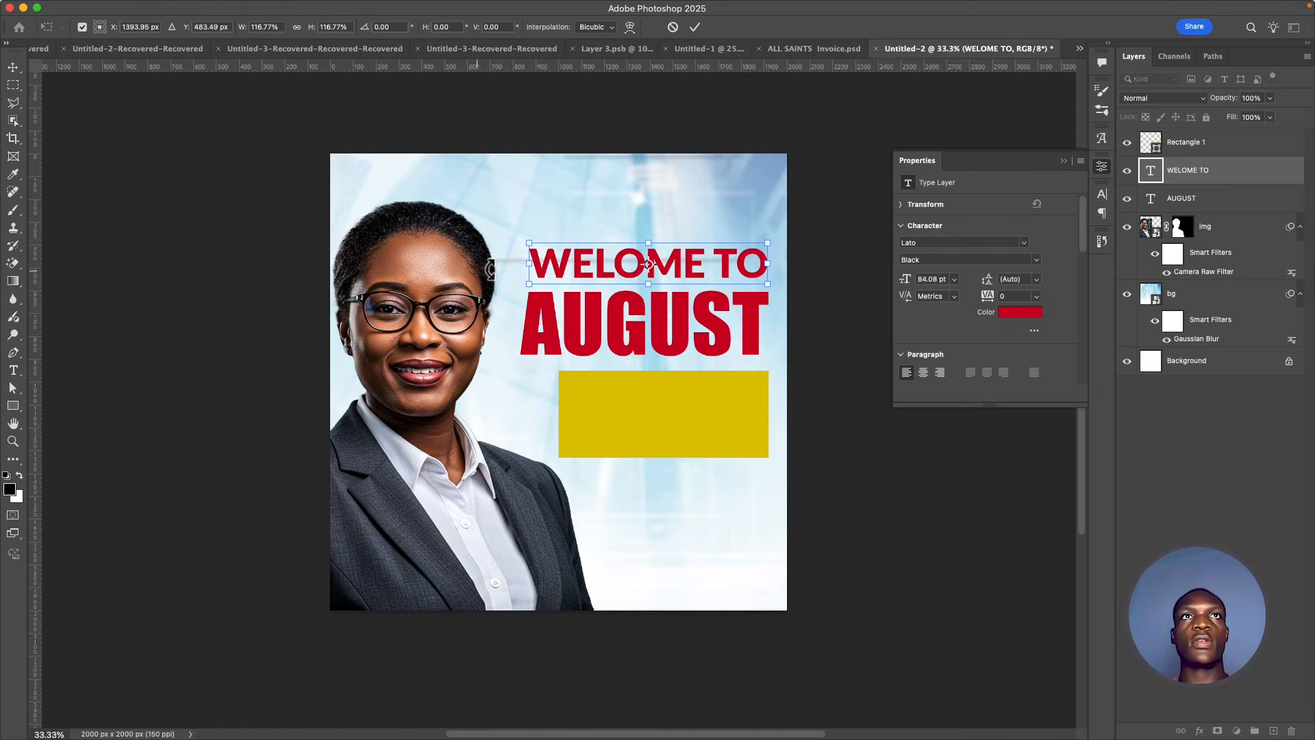
pyautogui.click(694, 27)
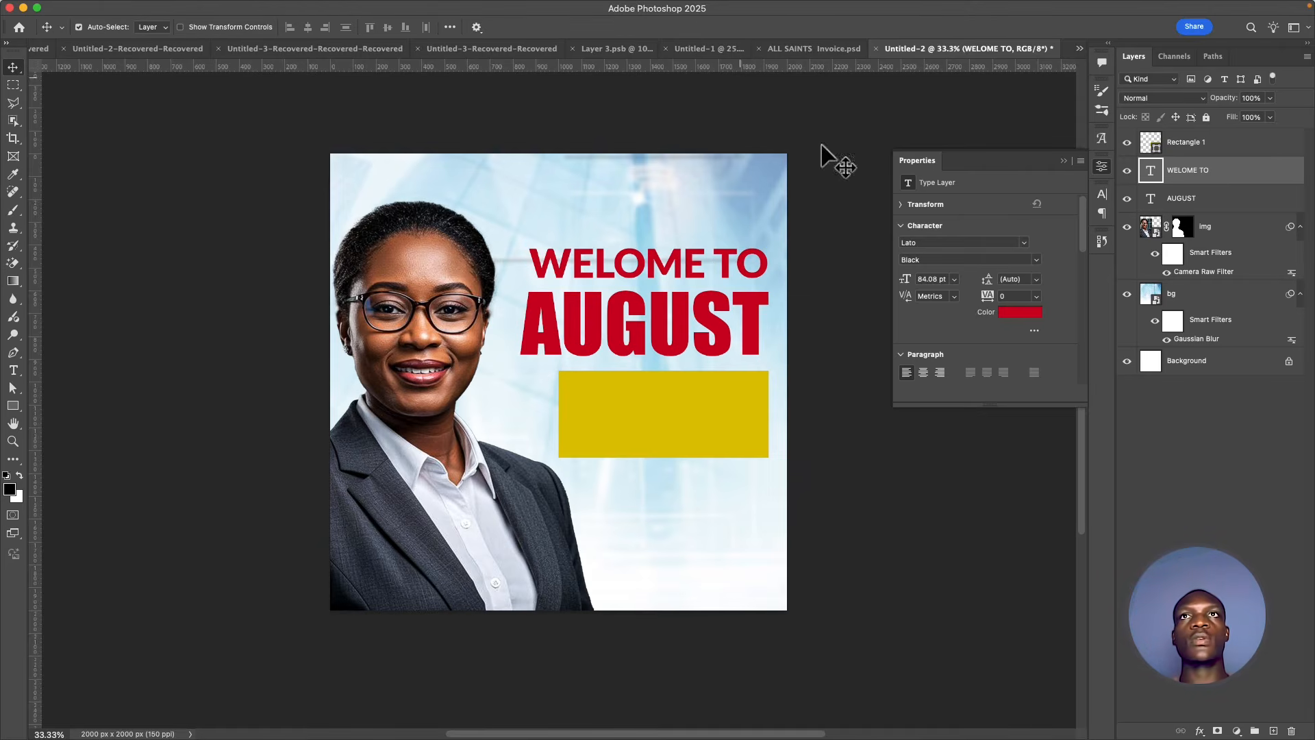
# Set the WELOME TO text to the Regular style and colour it dark grey #474747
pyautogui.click(1036, 260)
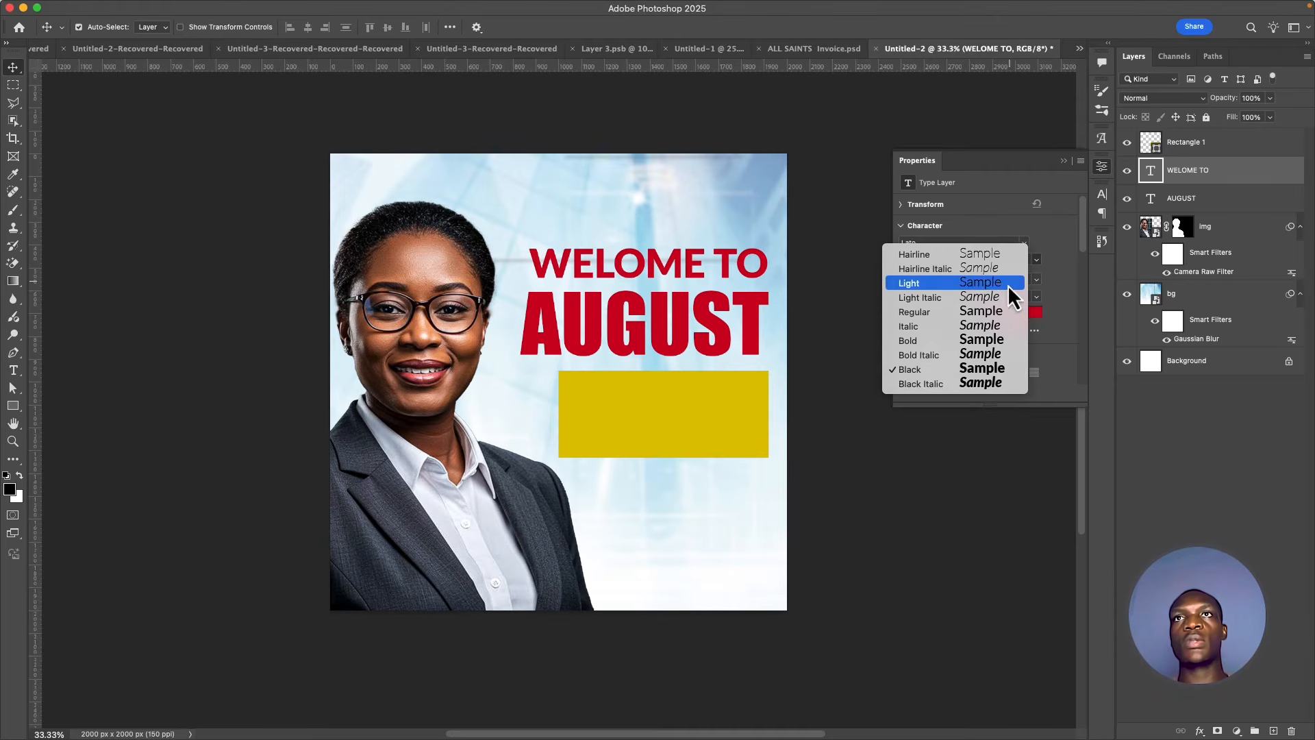
pyautogui.click(995, 310)
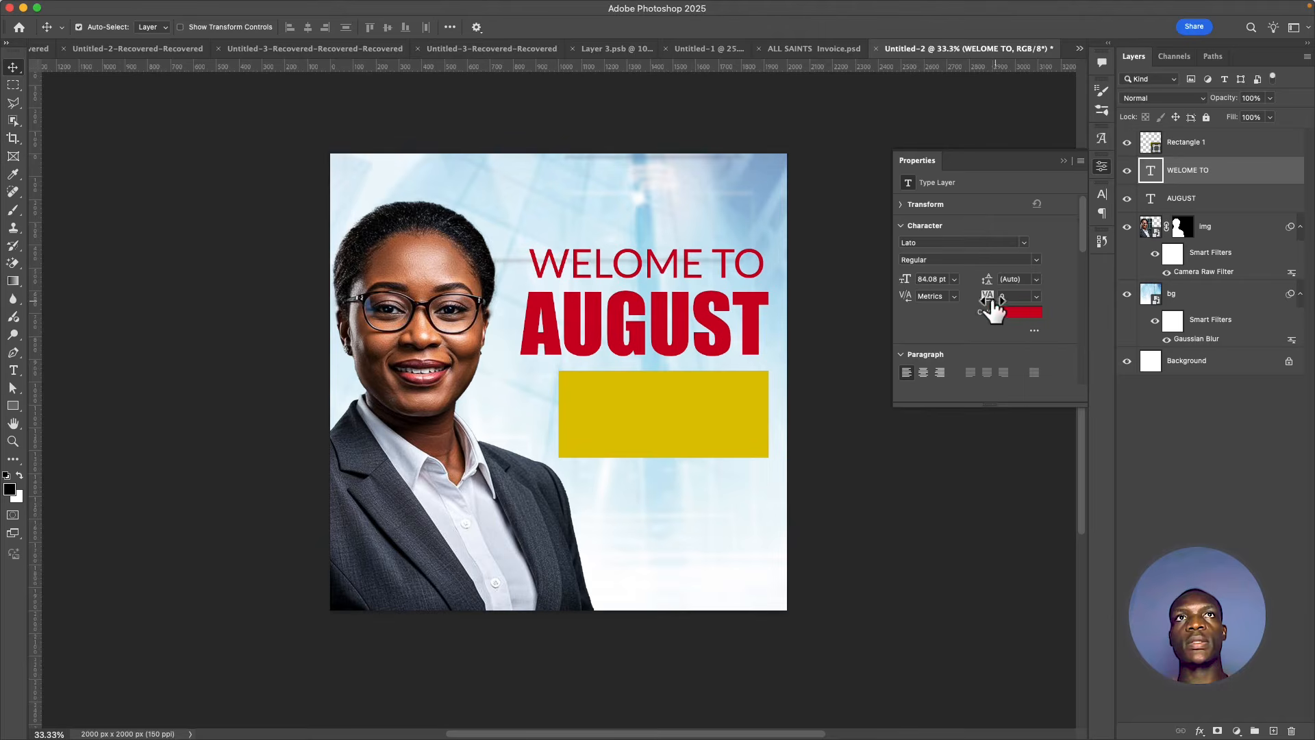
pyautogui.click(1007, 313)
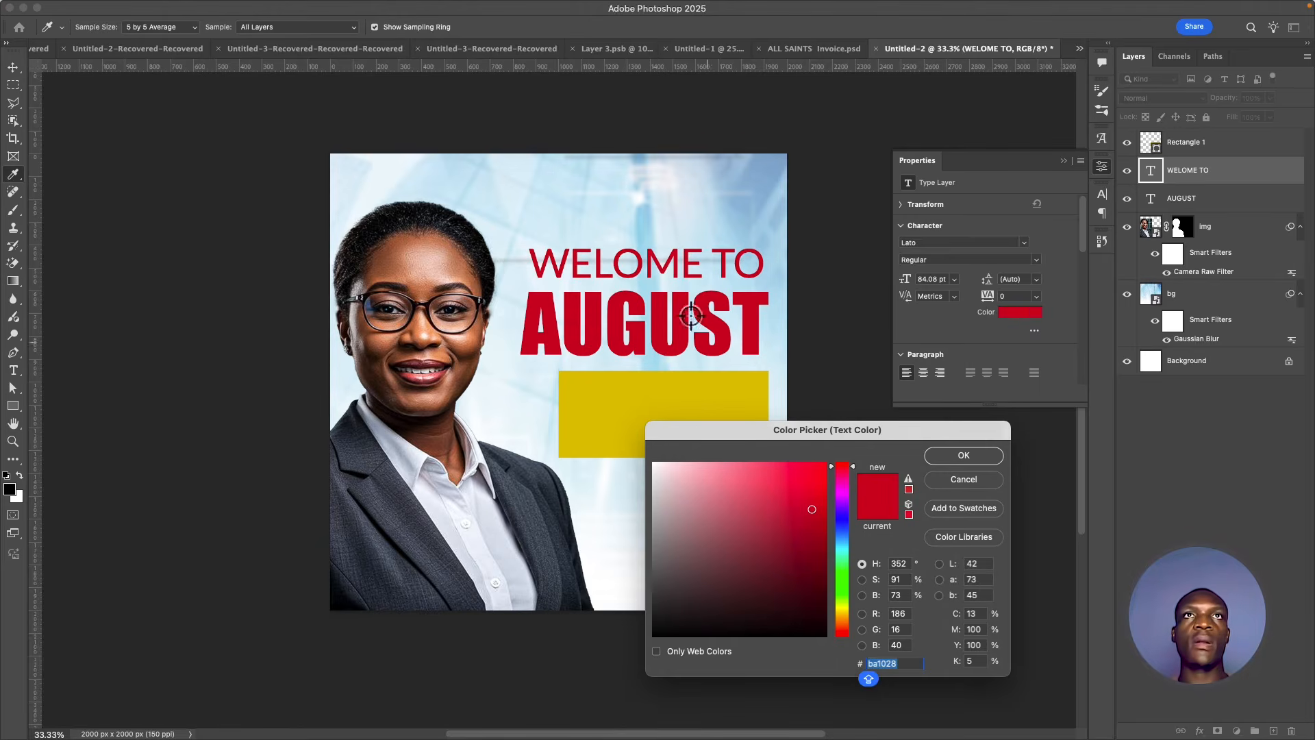
pyautogui.click(648, 209)
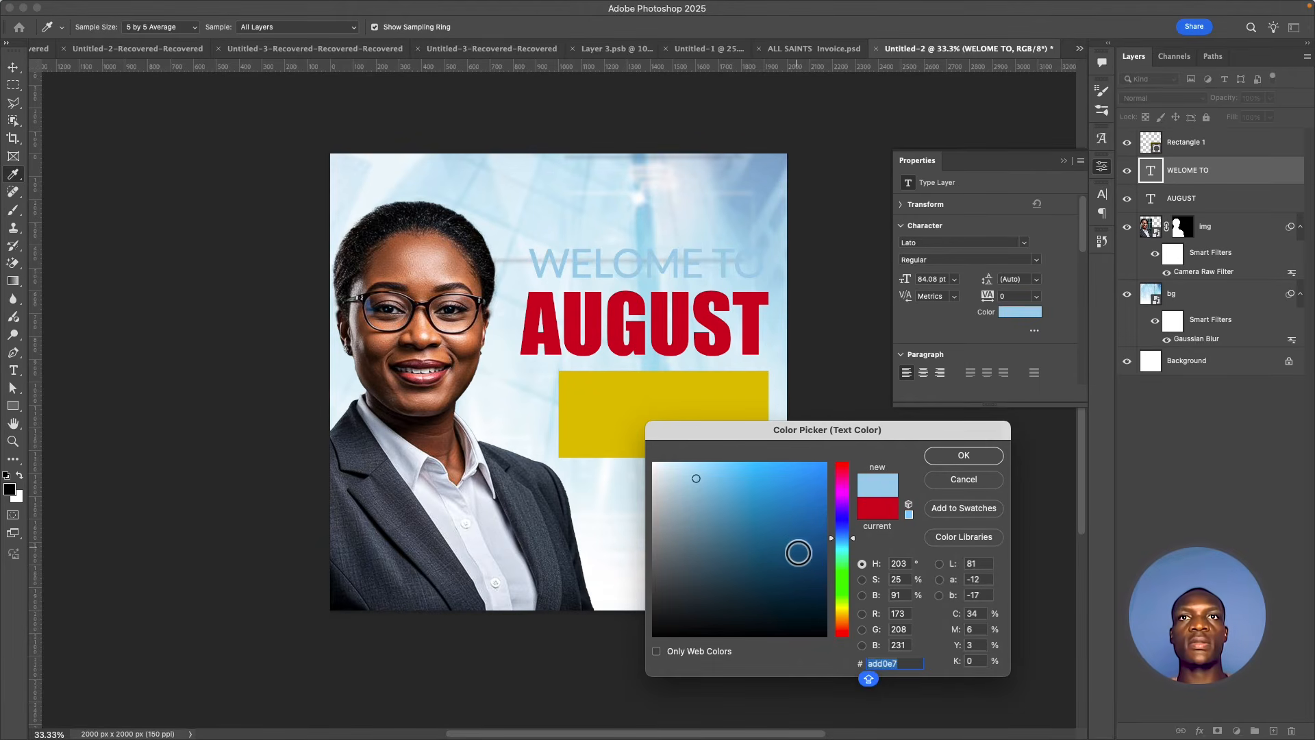
pyautogui.click(819, 569)
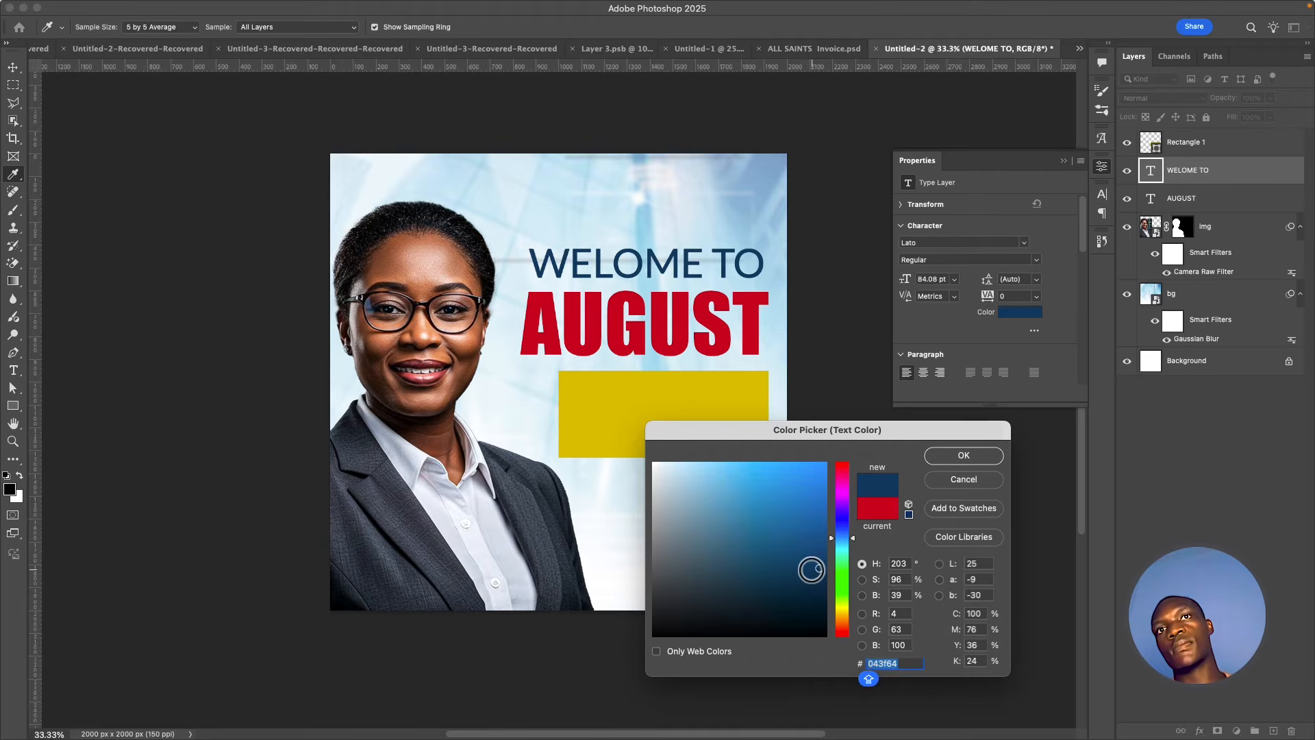
pyautogui.moveTo(788, 514)
pyautogui.mouseDown()
pyautogui.moveTo(572, 610)
pyautogui.moveTo(651, 582)
pyautogui.moveTo(625, 532)
pyautogui.moveTo(651, 532)
pyautogui.moveTo(647, 555)
pyautogui.moveTo(659, 538)
pyautogui.moveTo(672, 552)
pyautogui.moveTo(649, 598)
pyautogui.mouseUp()
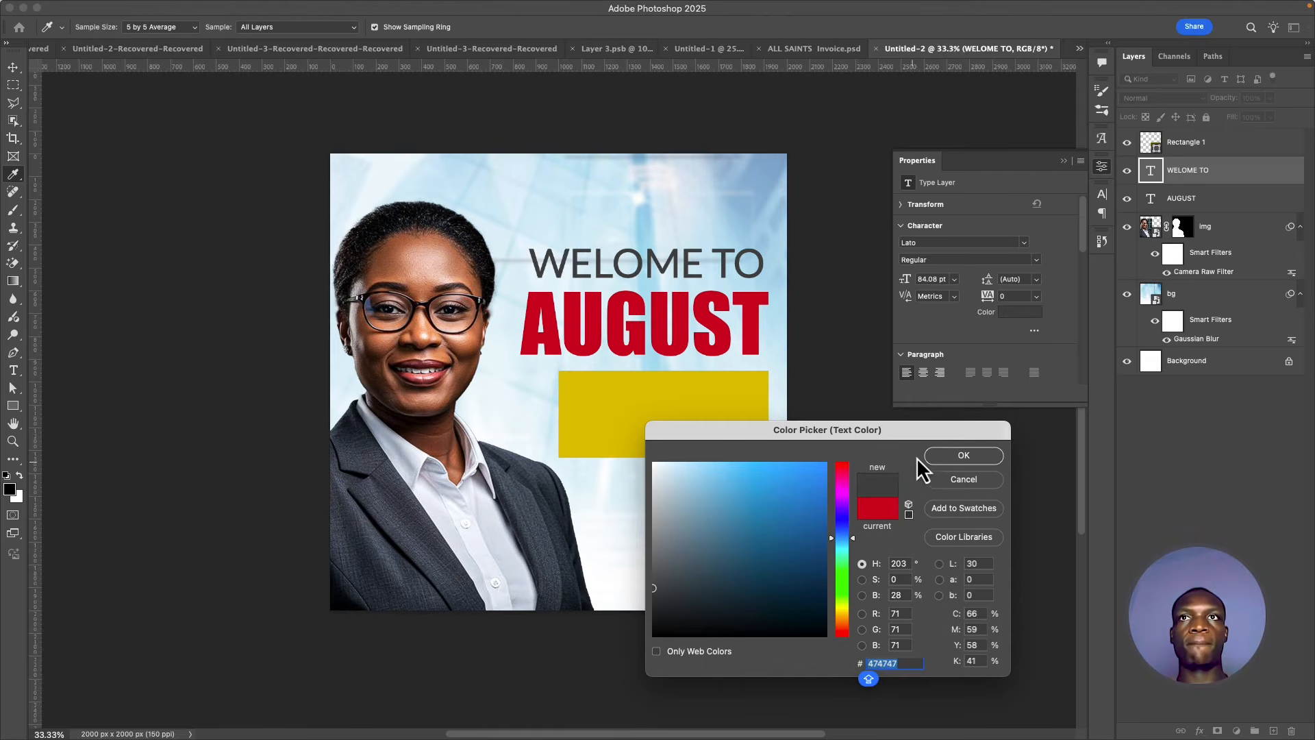
pyautogui.click(961, 455)
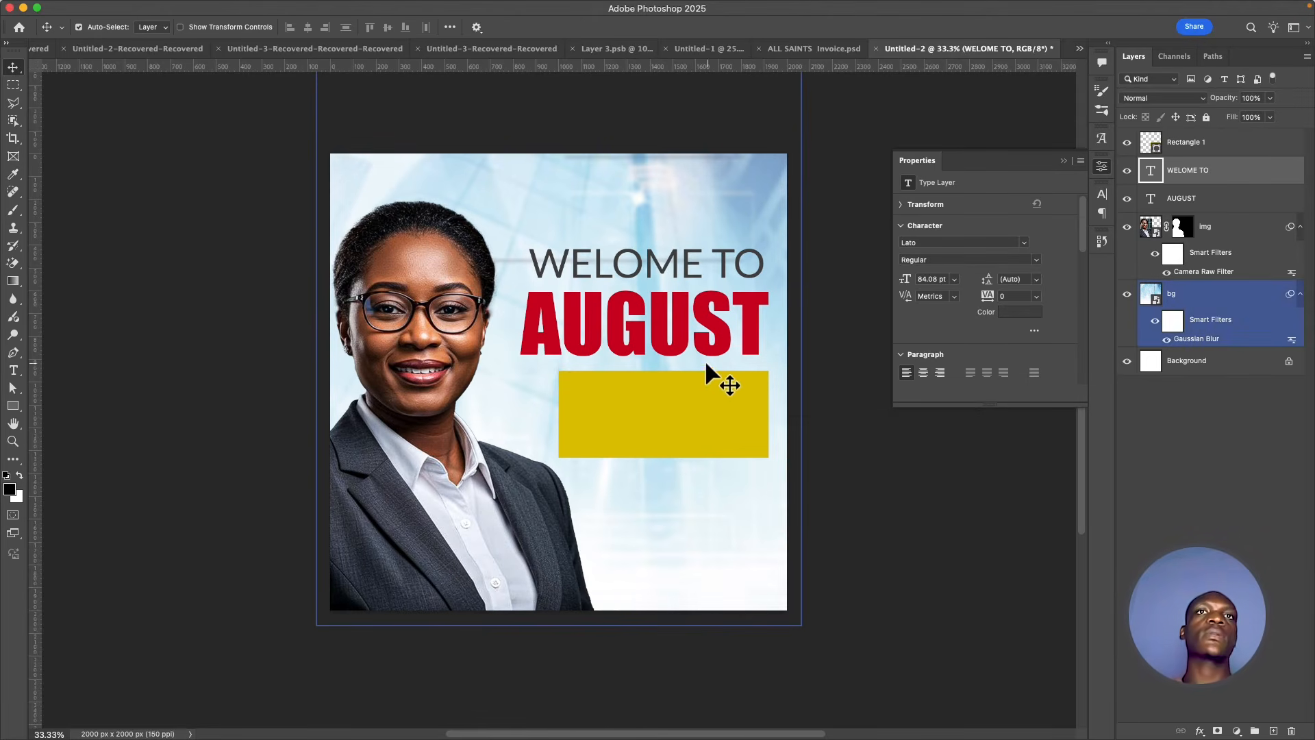
# Place overlay.png as an embedded image above the AUGUST layer and scale it to about 207% to cover the whole canvas
pyautogui.scroll(2, 546, 359)
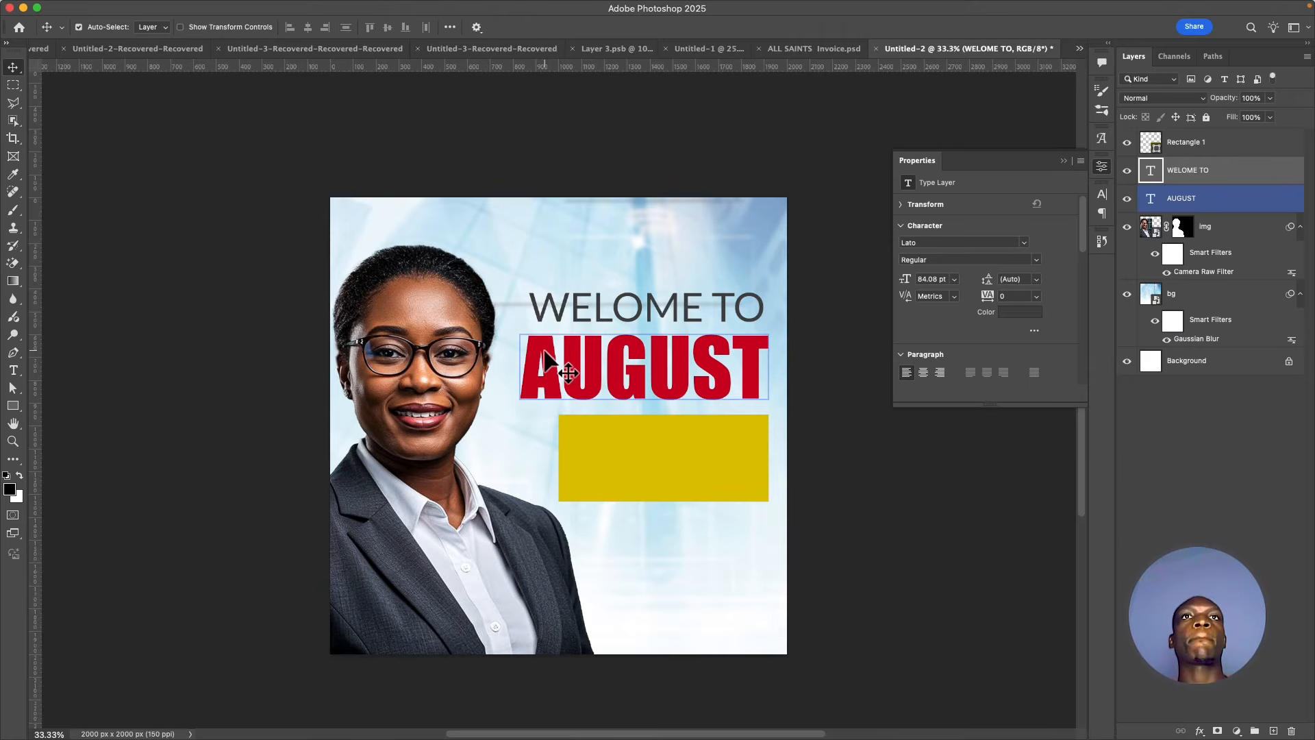
pyautogui.scroll(-1, 547, 357)
pyautogui.click(601, 356)
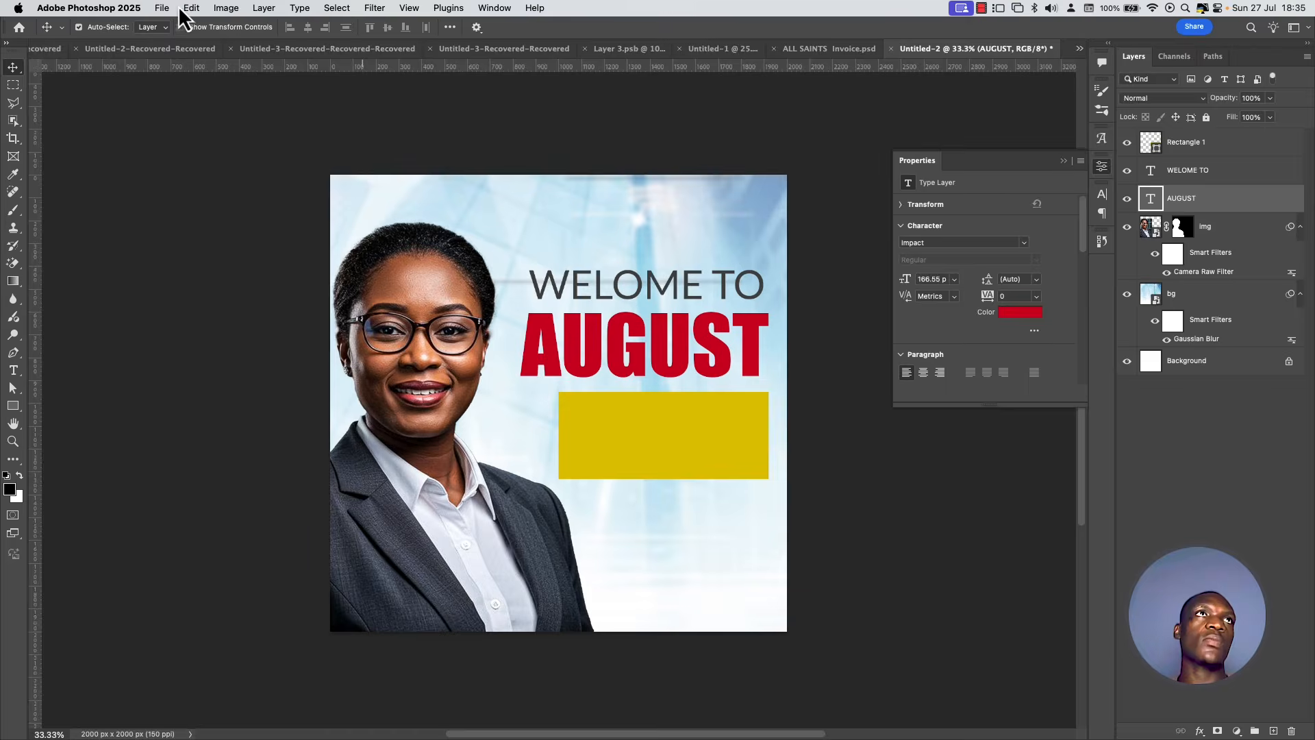
pyautogui.click(165, 8)
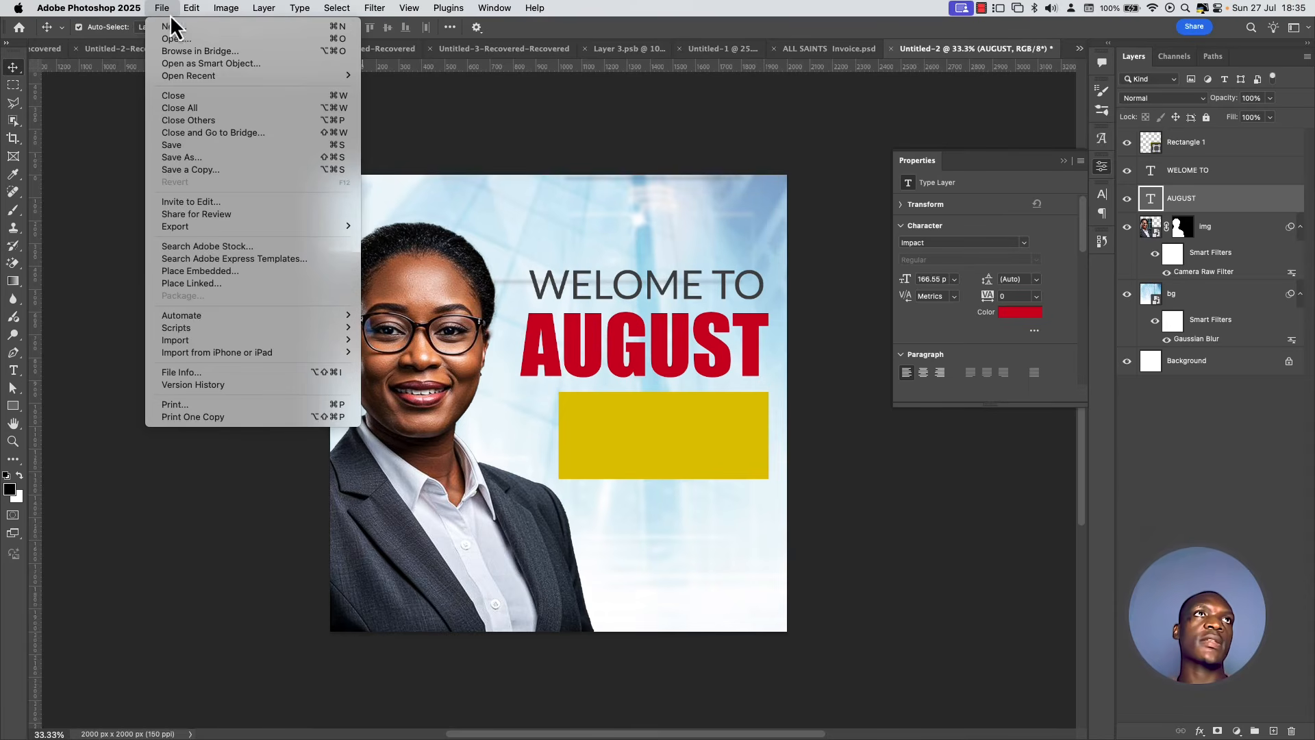
pyautogui.click(183, 270)
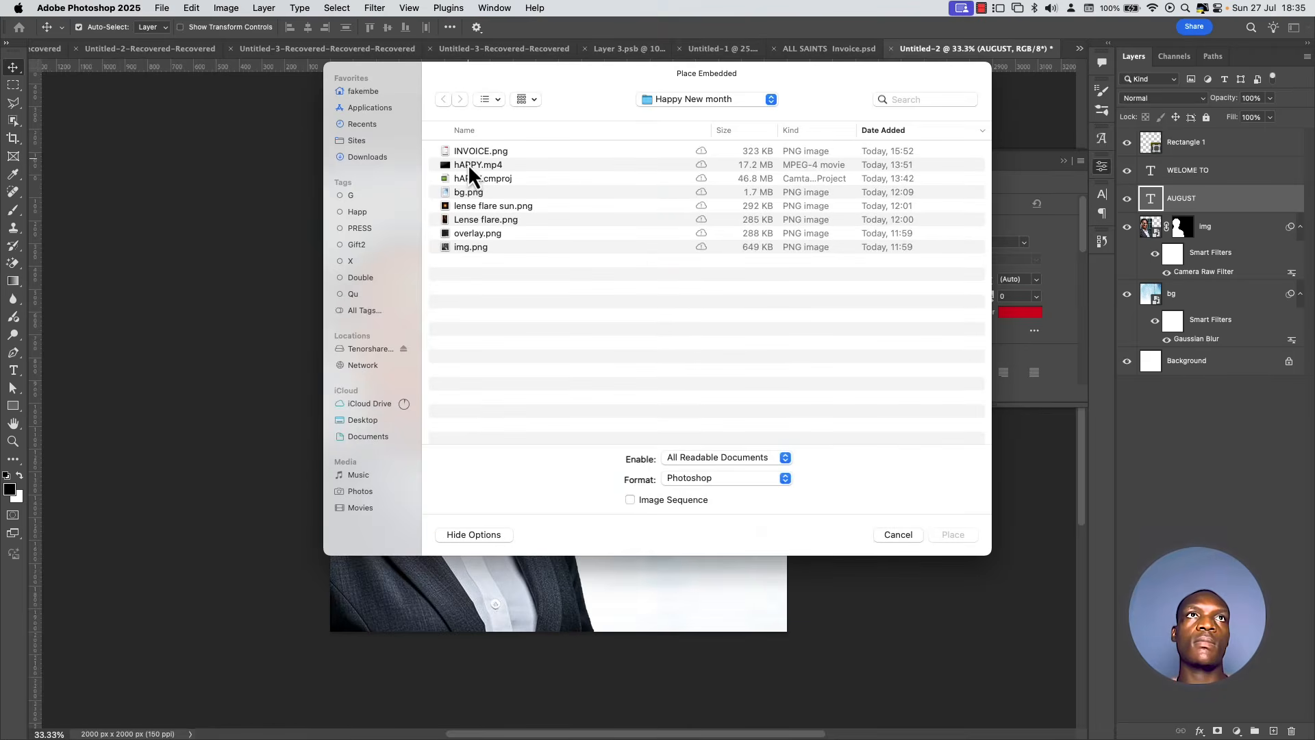
pyautogui.click(467, 164)
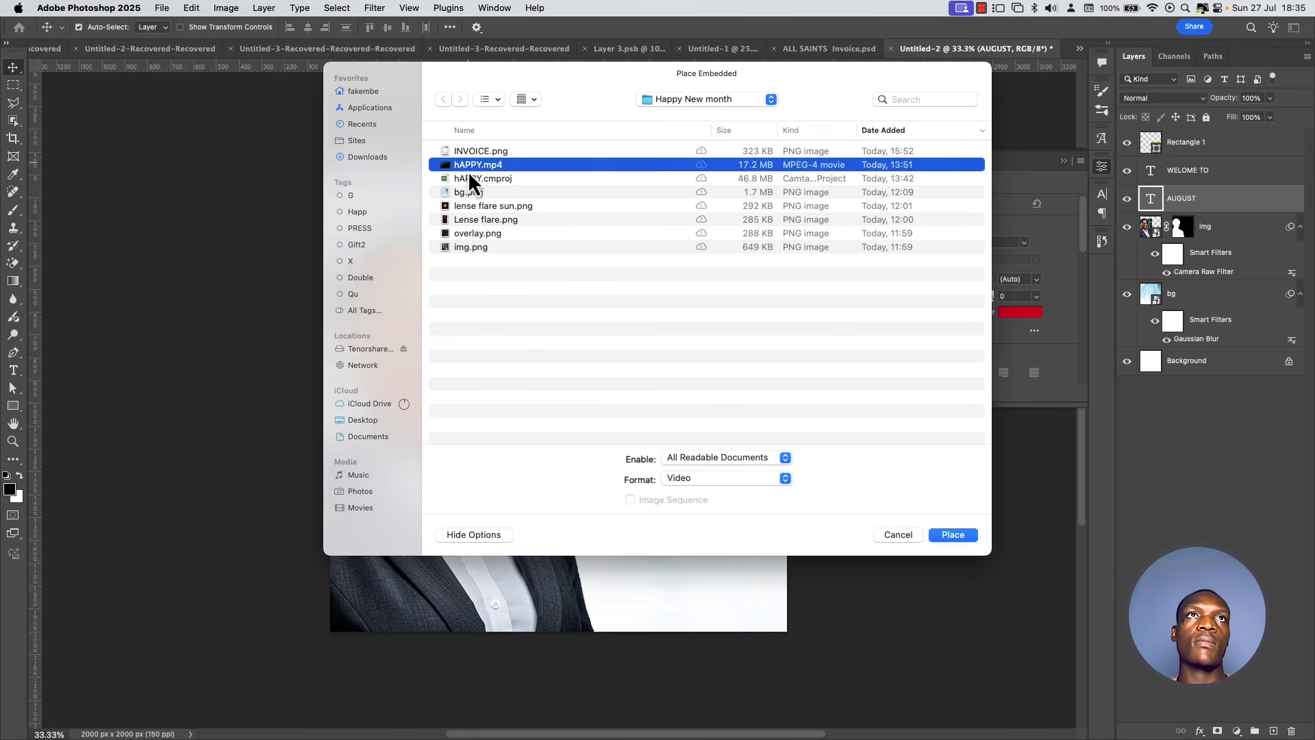
pyautogui.click(482, 207)
pyautogui.click(466, 236)
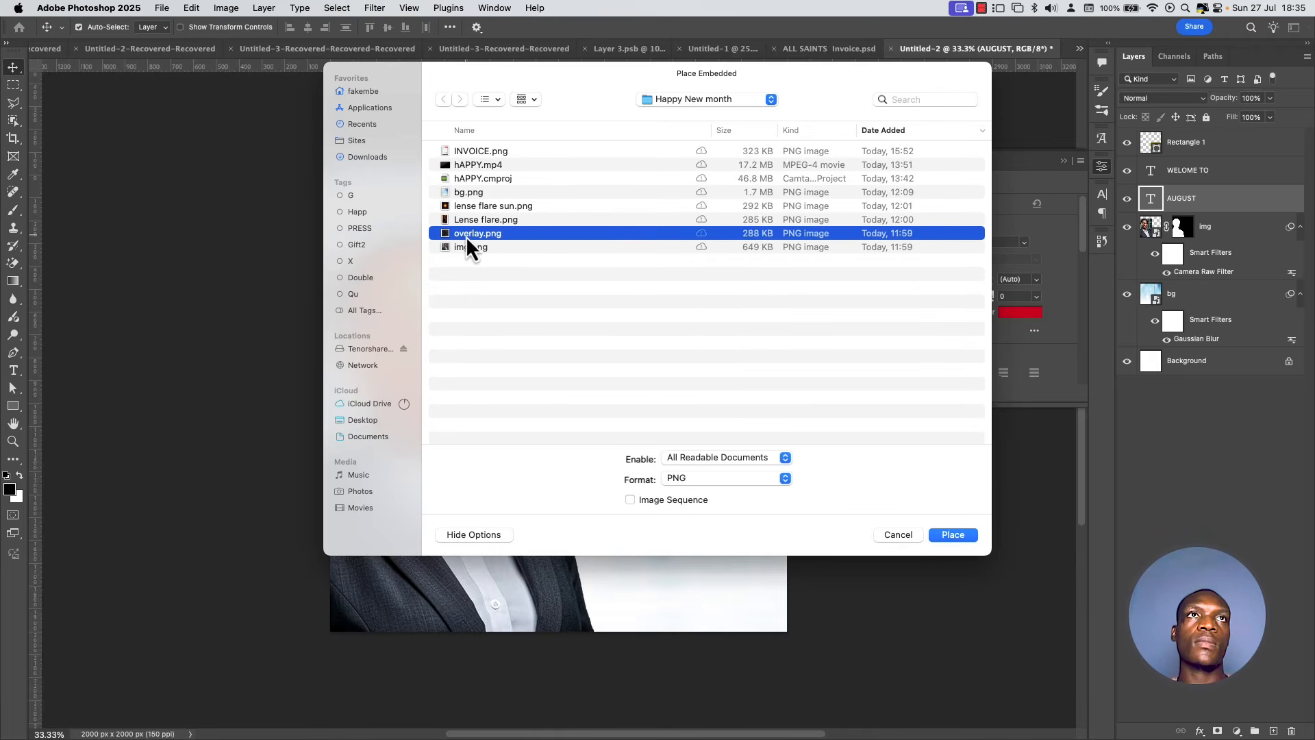
pyautogui.click(943, 535)
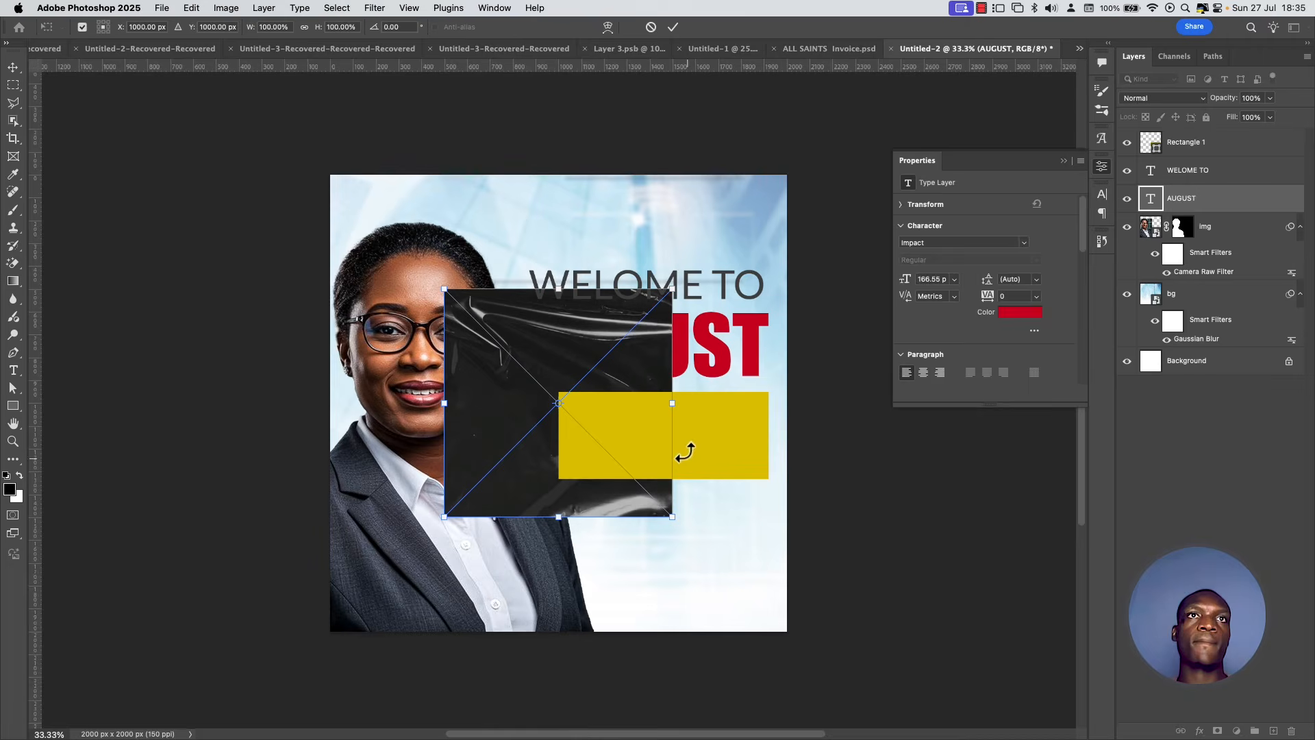
pyautogui.moveTo(670, 404); pyautogui.dragTo(792, 466)
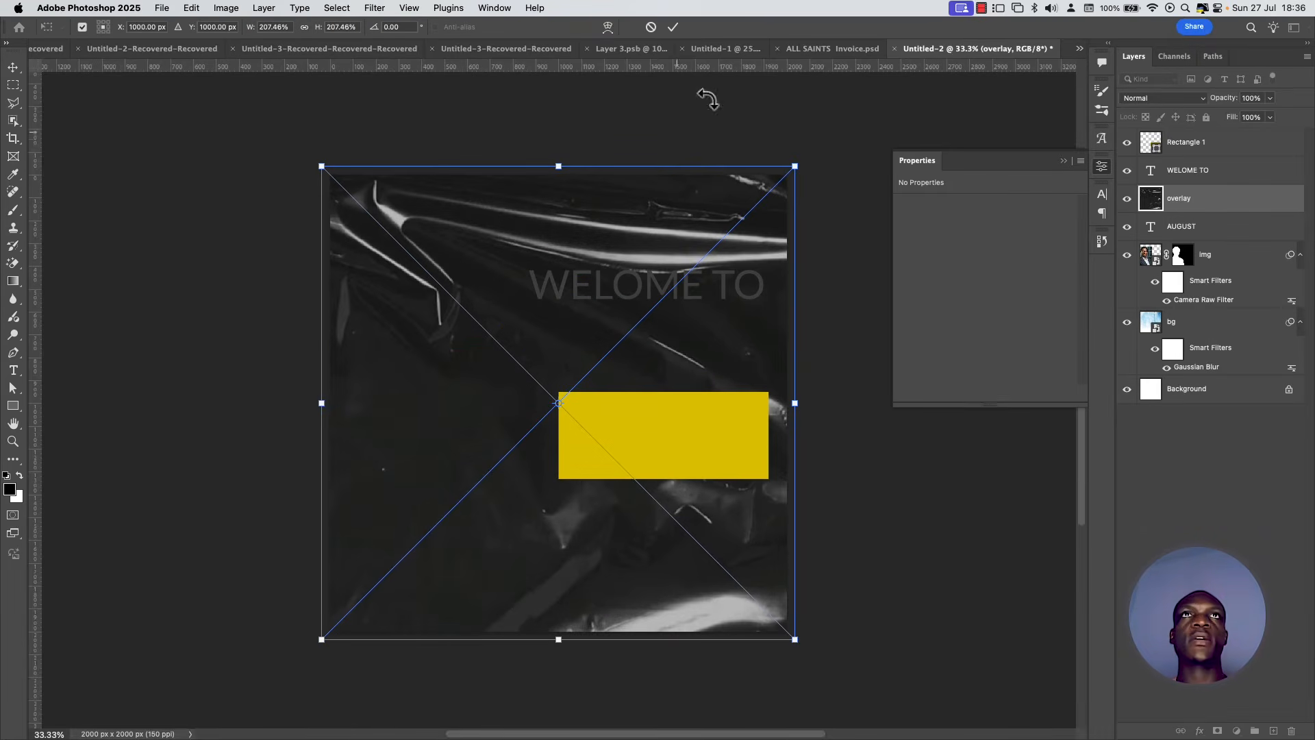
pyautogui.click(673, 27)
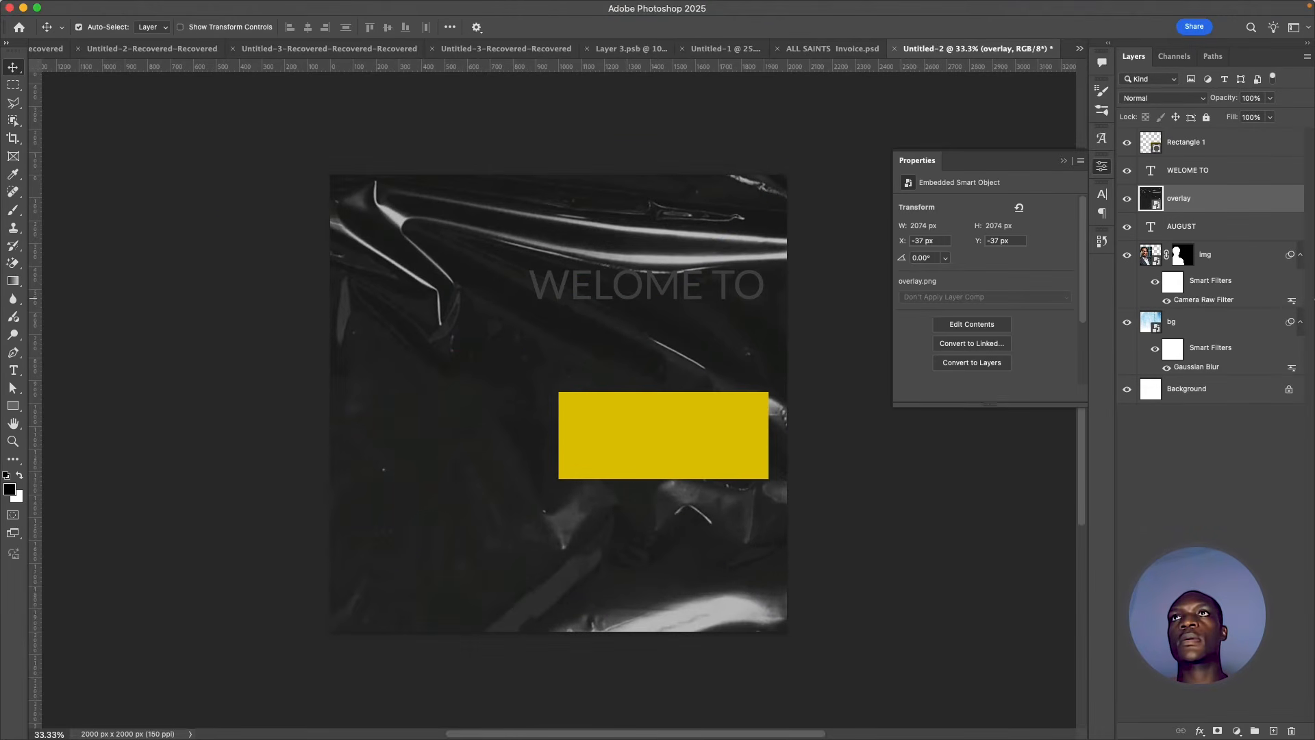
# Bring the overlay layer to the top of the layer stack and blend it in Screen mode at 38% opacity
pyautogui.moveTo(1243, 206); pyautogui.dragTo(1174, 135)
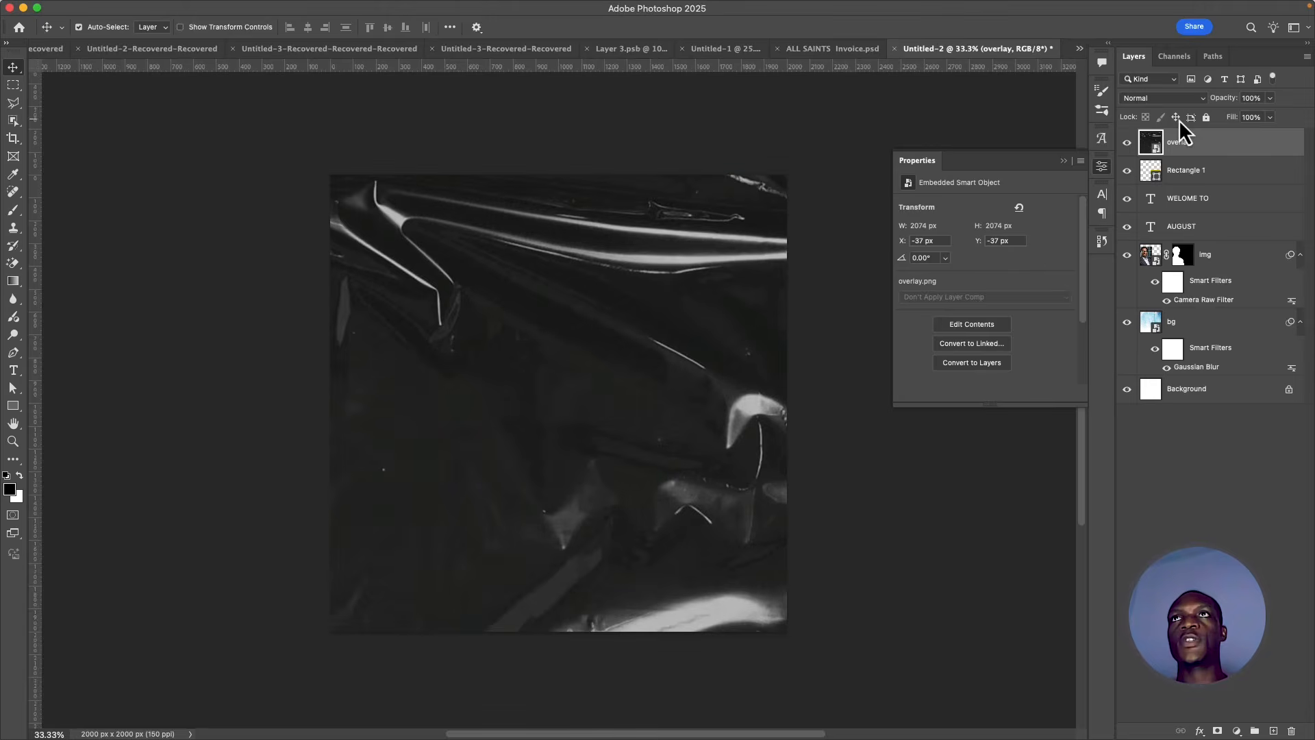
pyautogui.click(1166, 97)
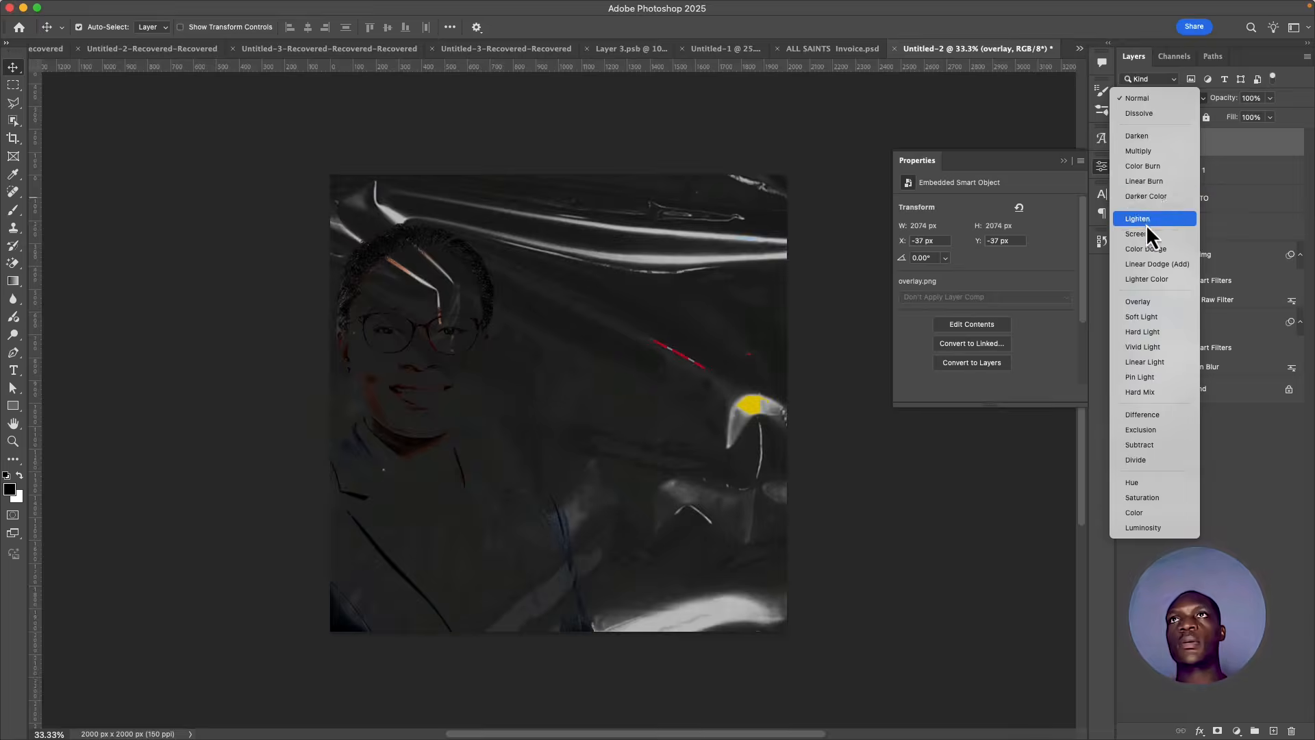
pyautogui.click(1147, 237)
pyautogui.click(1253, 97)
pyautogui.write('38')
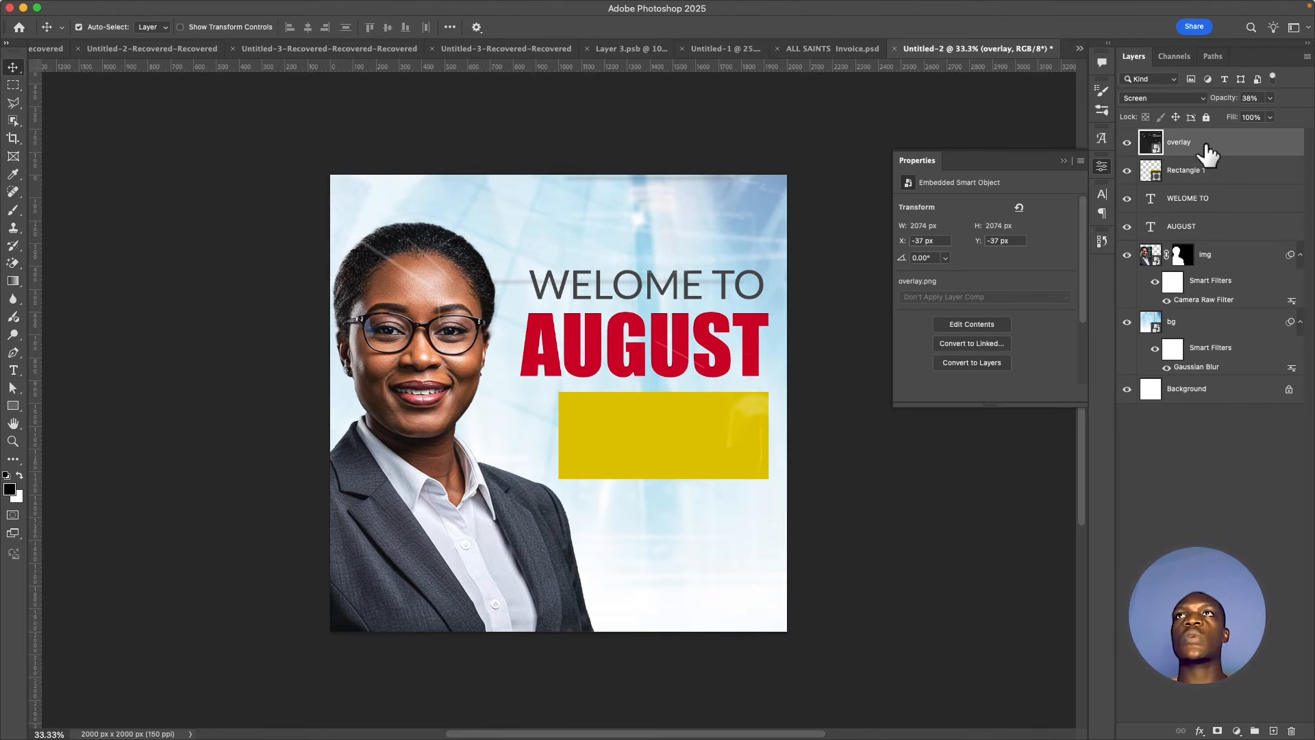
# Add a layer mask to the overlay and brush its creases away from the woman's face and hair in black
pyautogui.click(1219, 730)
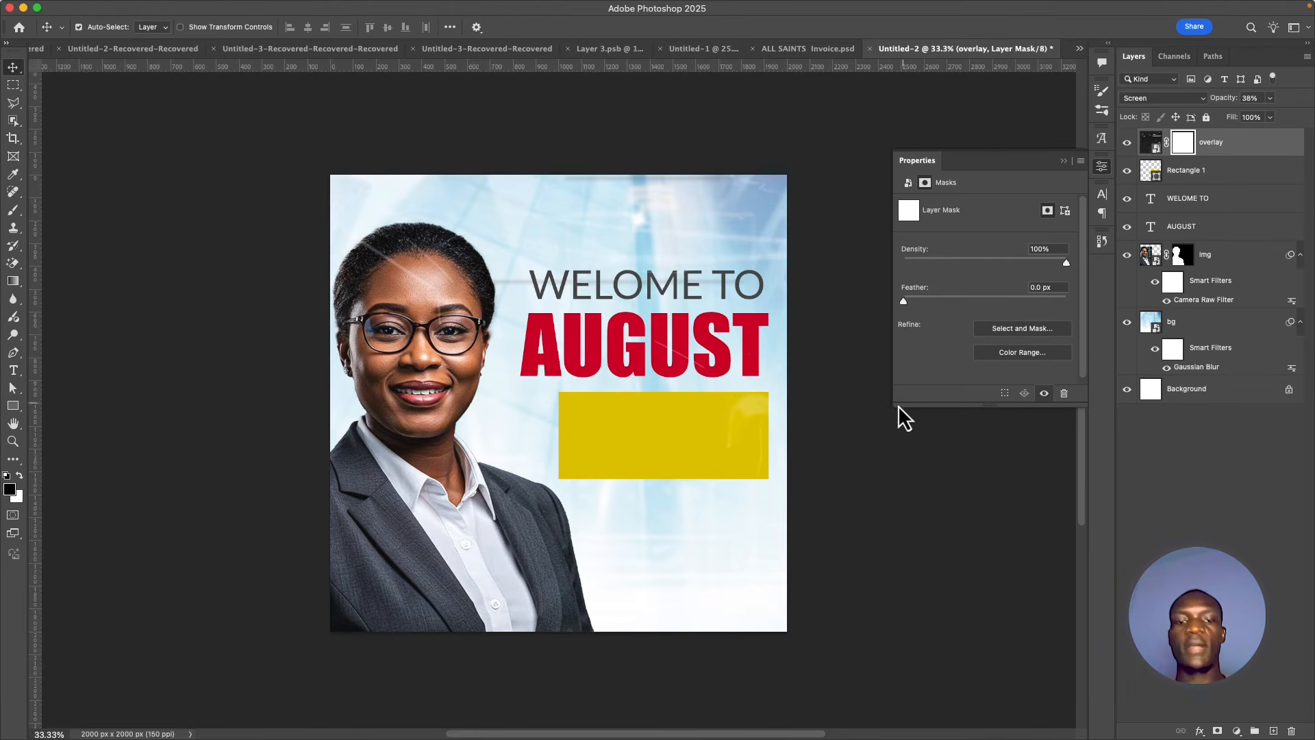
pyautogui.press('b')
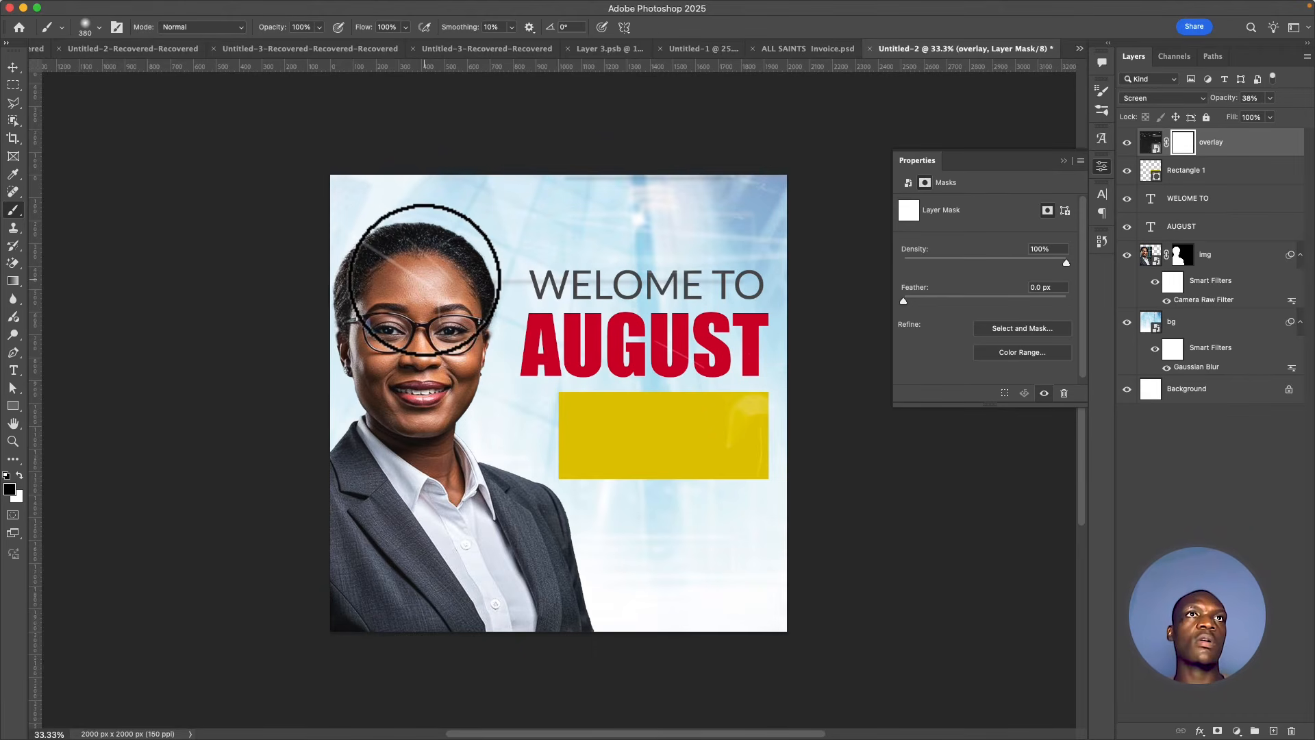
pyautogui.moveTo(431, 288)
pyautogui.mouseDown()
pyautogui.moveTo(396, 230)
pyautogui.moveTo(411, 308)
pyautogui.moveTo(417, 294)
pyautogui.mouseUp()
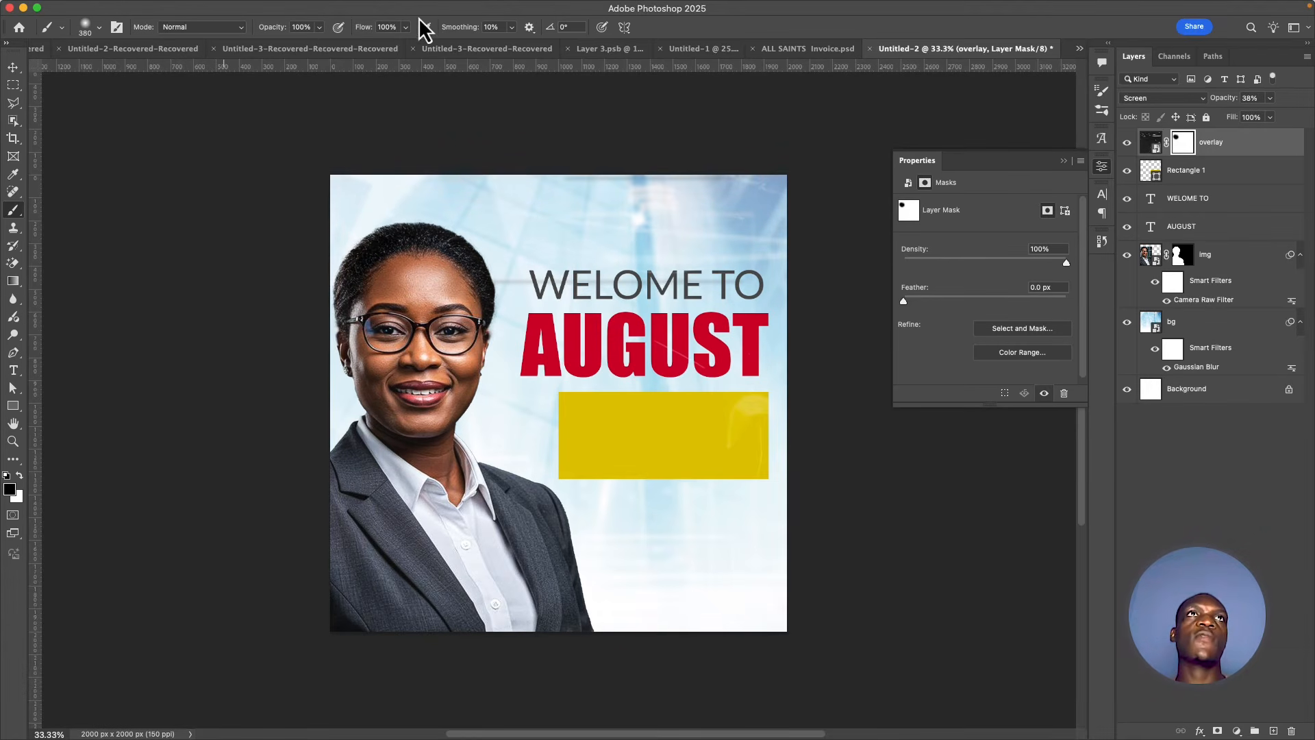
pyautogui.click(15, 68)
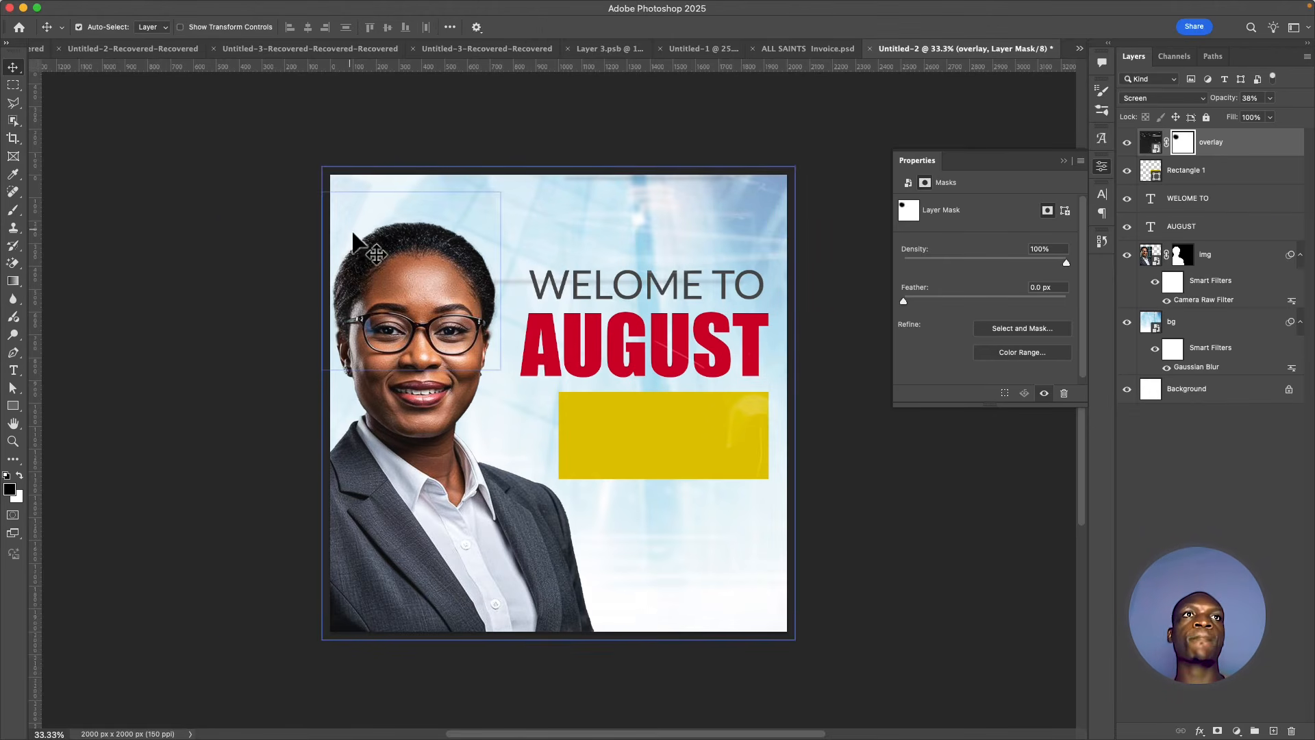
# Place Lense flare.png as an embedded image, scale it to 200% and position it over the woman
pyautogui.moveTo(219, 3)
pyautogui.click(163, 7)
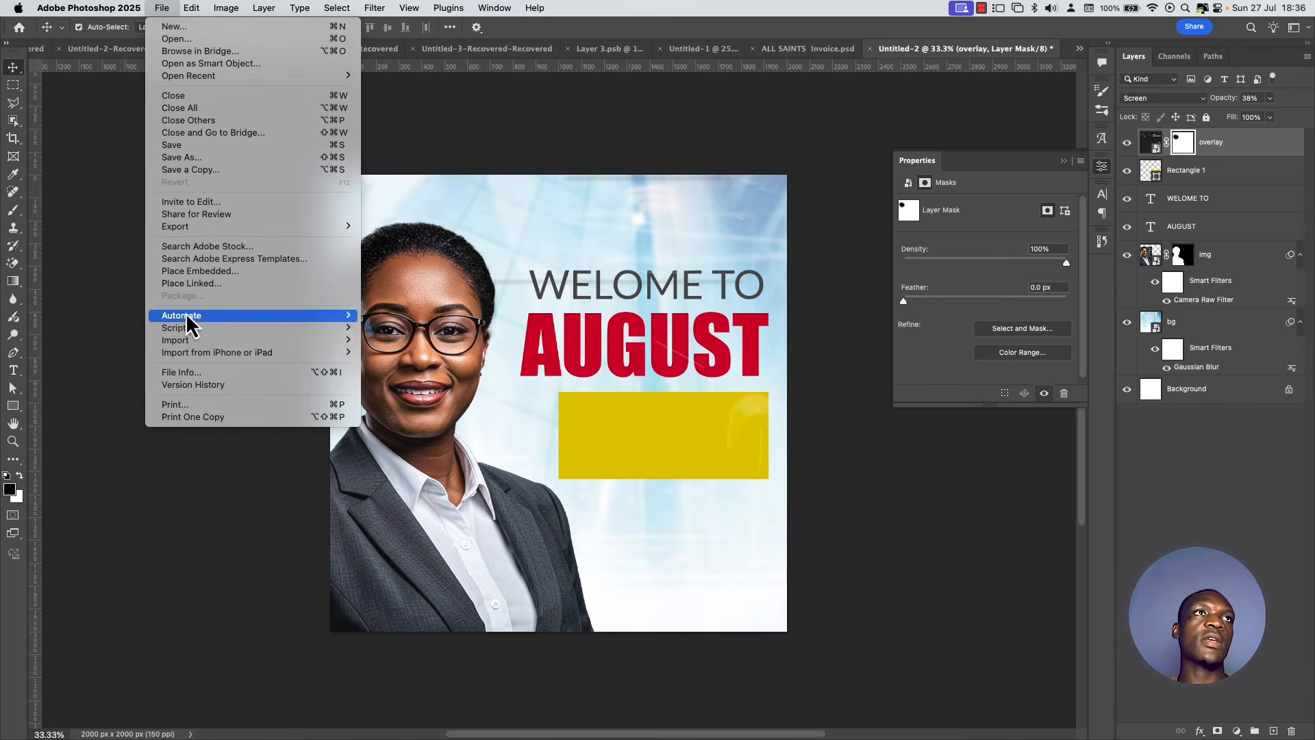
pyautogui.click(196, 271)
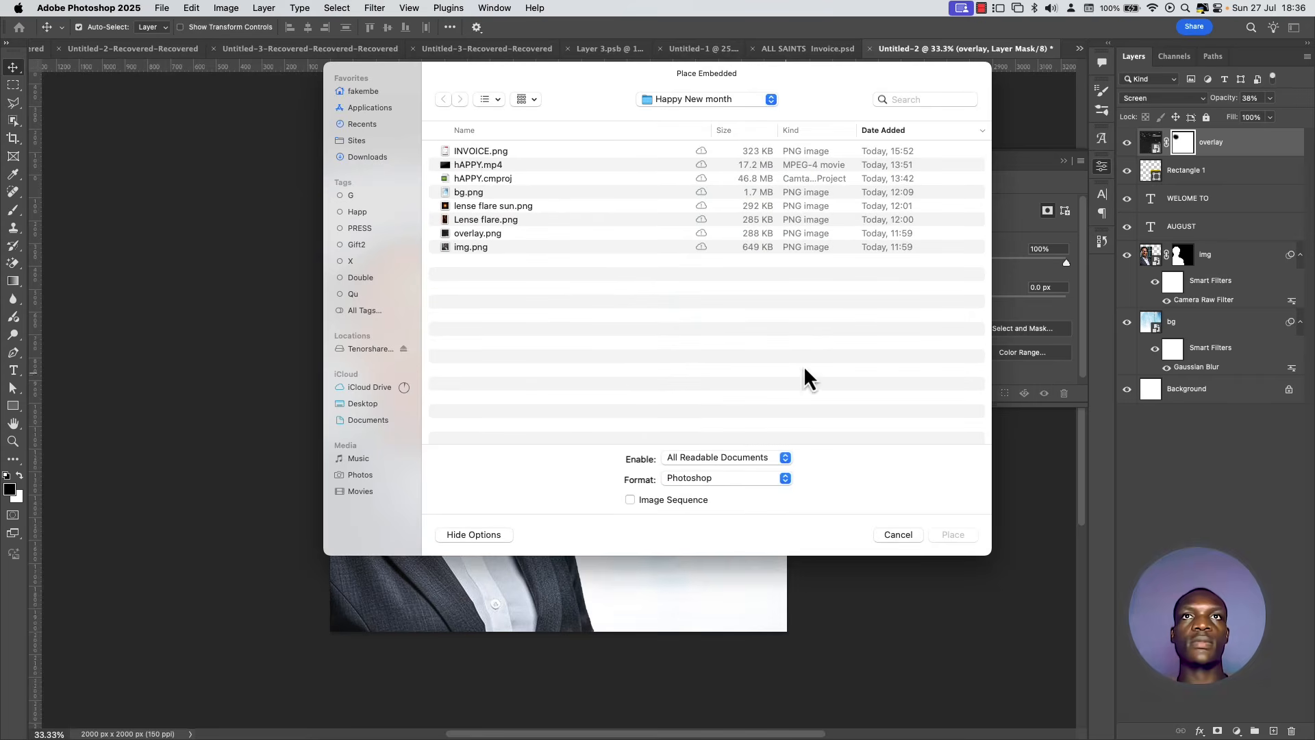
pyautogui.doubleClick(461, 219)
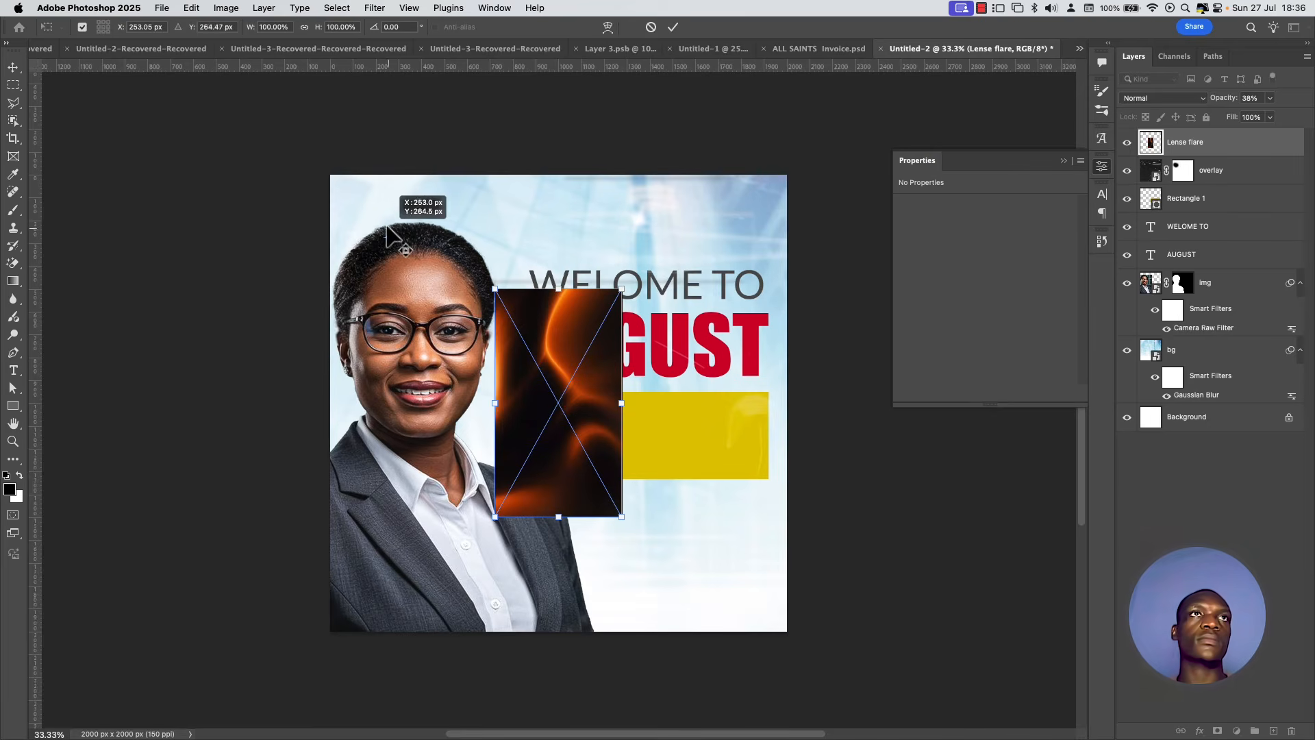
pyautogui.moveTo(561, 385); pyautogui.dragTo(409, 282)
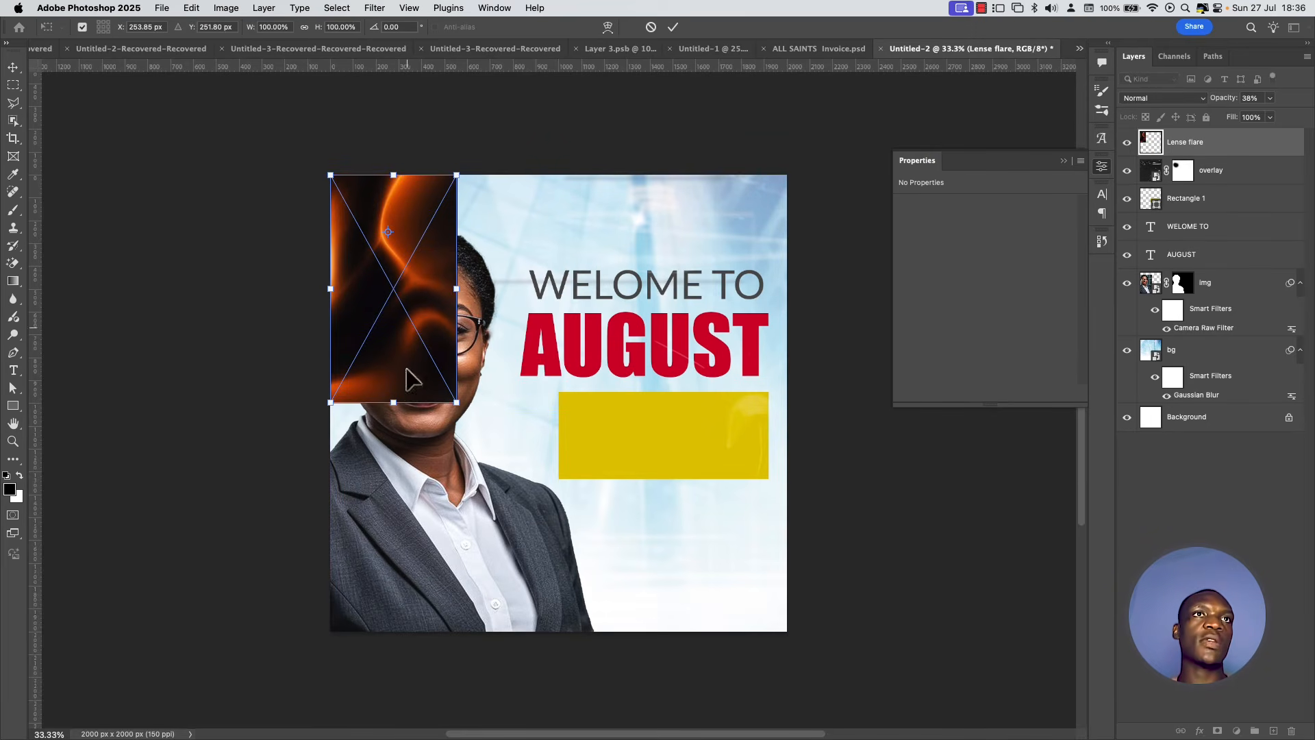
pyautogui.moveTo(402, 403); pyautogui.dragTo(441, 628)
pyautogui.moveTo(407, 446); pyautogui.dragTo(455, 454)
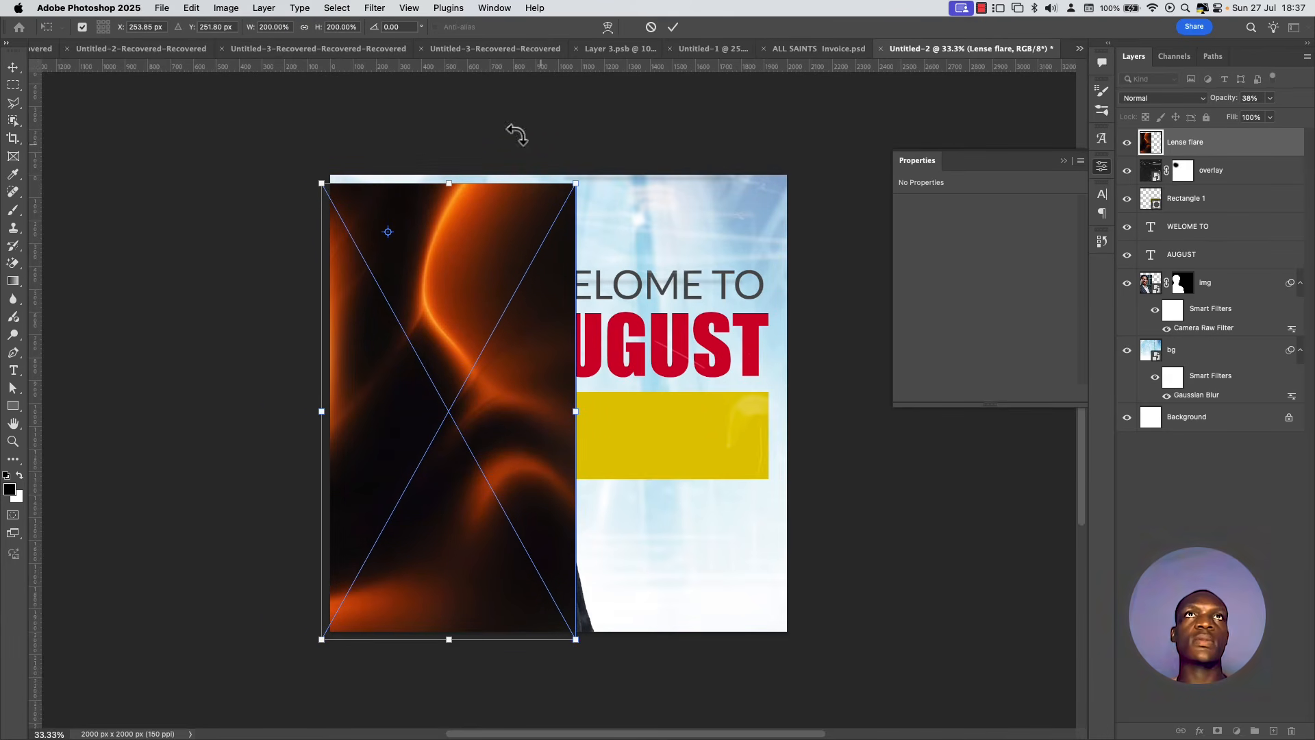
pyautogui.click(673, 26)
# Set the Lense flare layer's blend mode to Screen and shift it to the canvas's left edge, X 0 px
pyautogui.click(1153, 98)
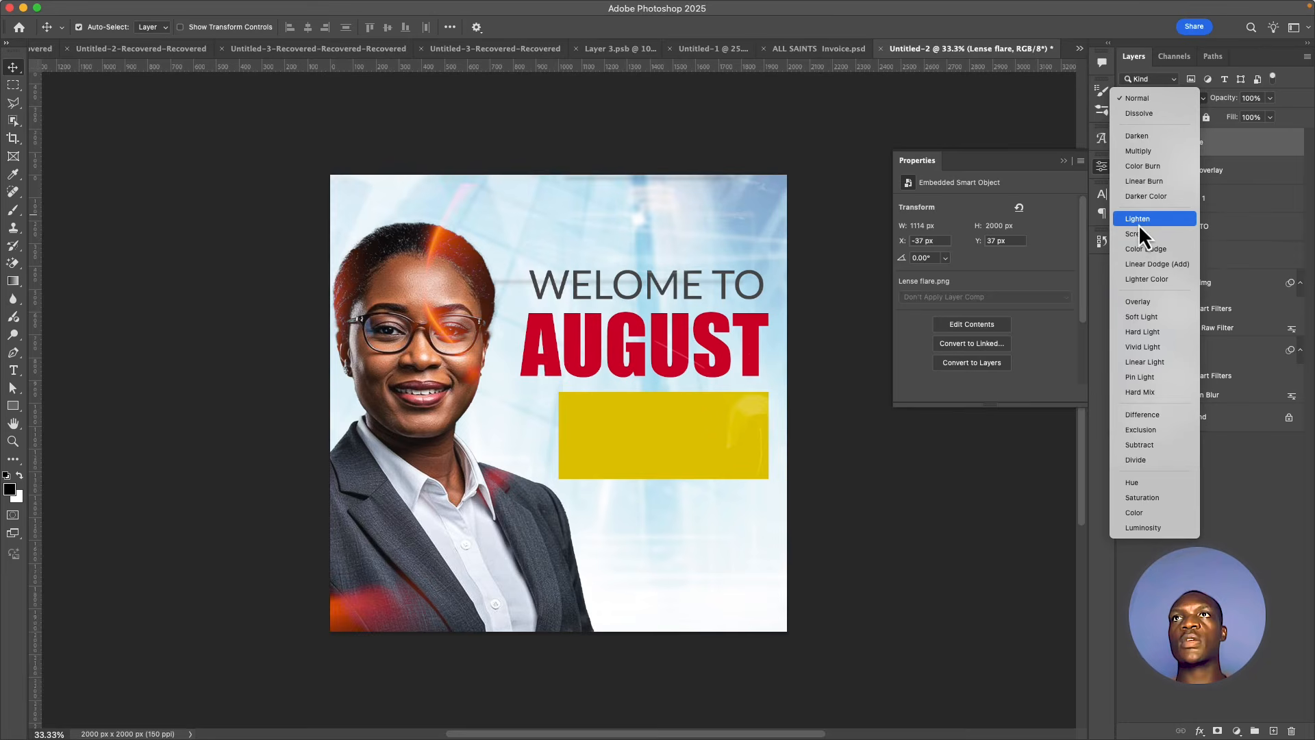
pyautogui.click(1138, 233)
pyautogui.moveTo(428, 357)
pyautogui.mouseDown()
pyautogui.moveTo(426, 346)
pyautogui.moveTo(437, 359)
pyautogui.mouseUp()
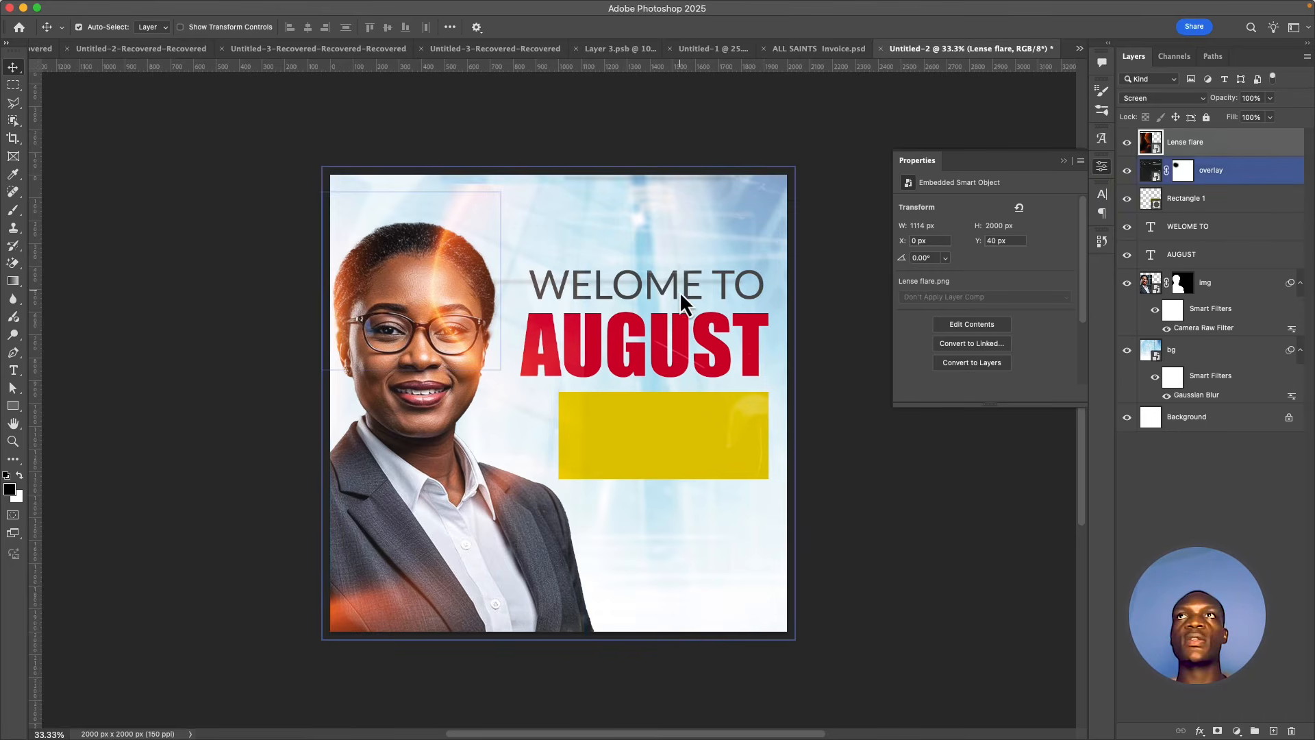
# Nudge the Lense flare layer up 40 px so it sits flush with the canvas's upper edge
pyautogui.press('super+t')
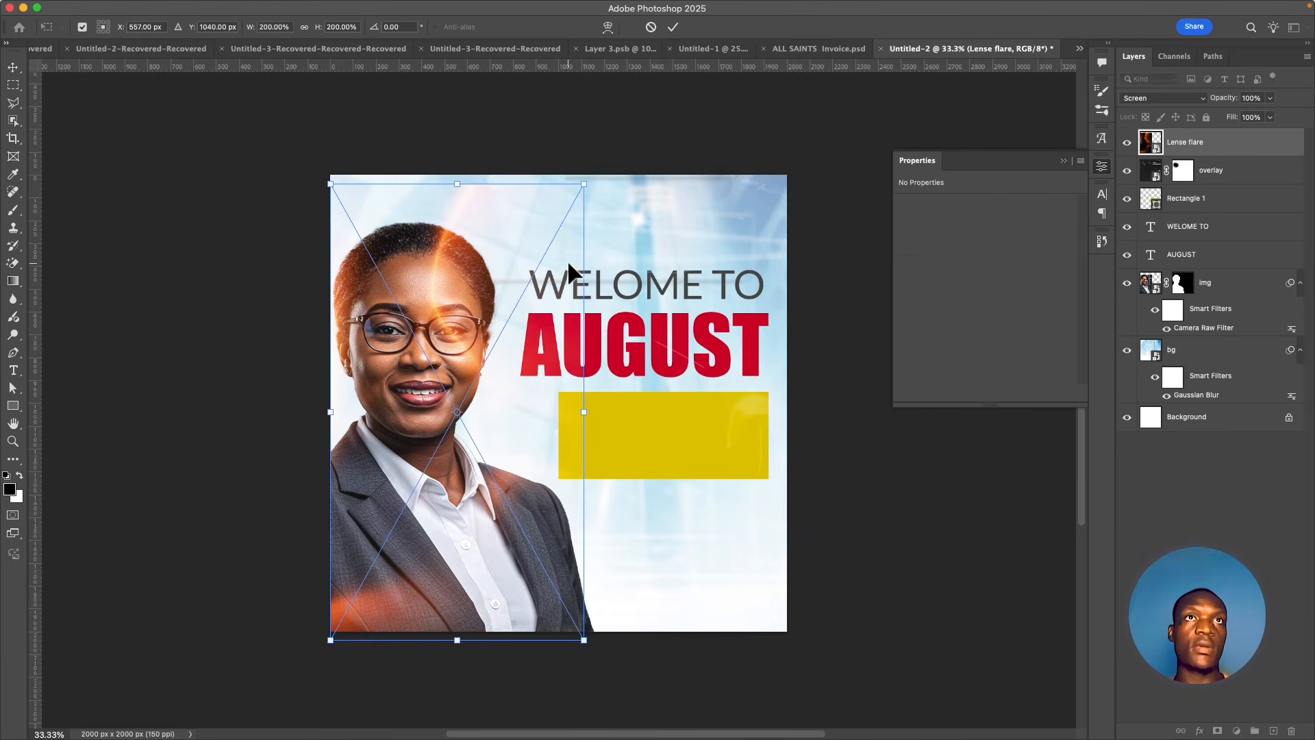
pyautogui.hotkey('shift', 'Up')
pyautogui.hotkey('shift', 'Up')
pyautogui.hotkey('shift', 'Up')
pyautogui.hotkey('shift', 'Up')
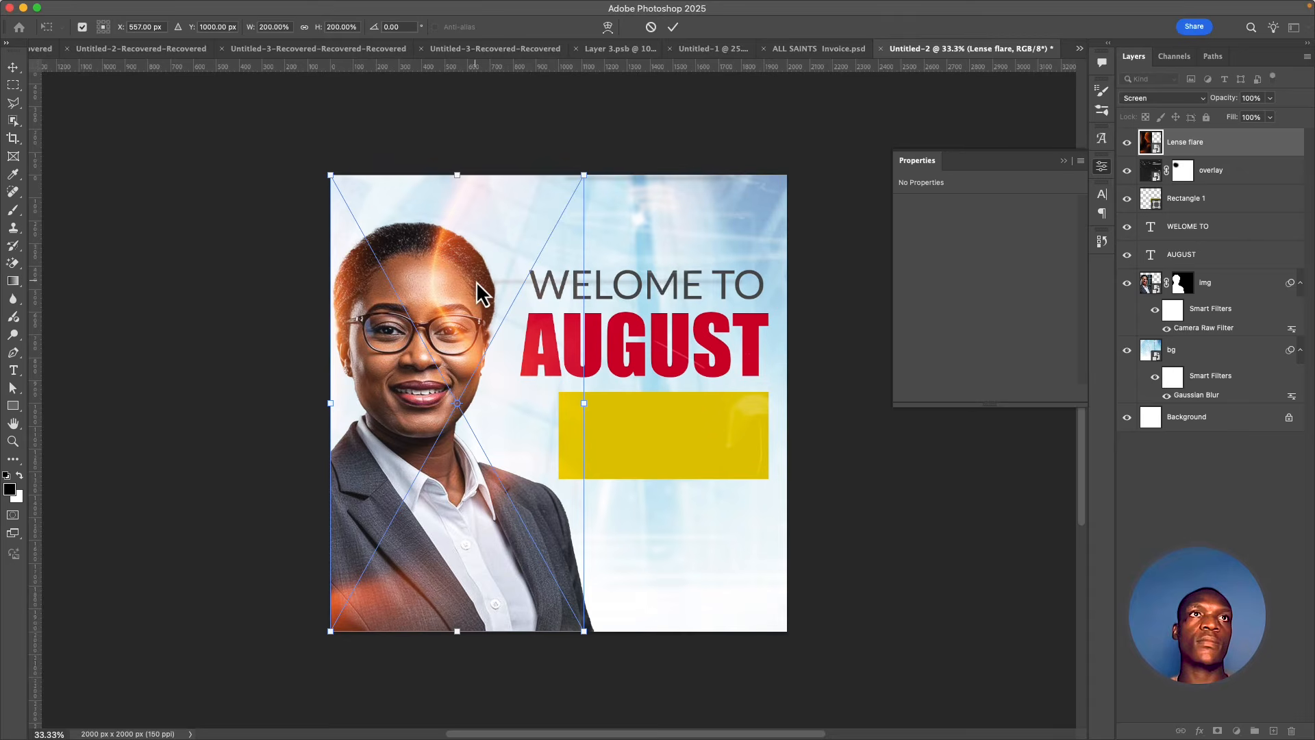
pyautogui.click(672, 28)
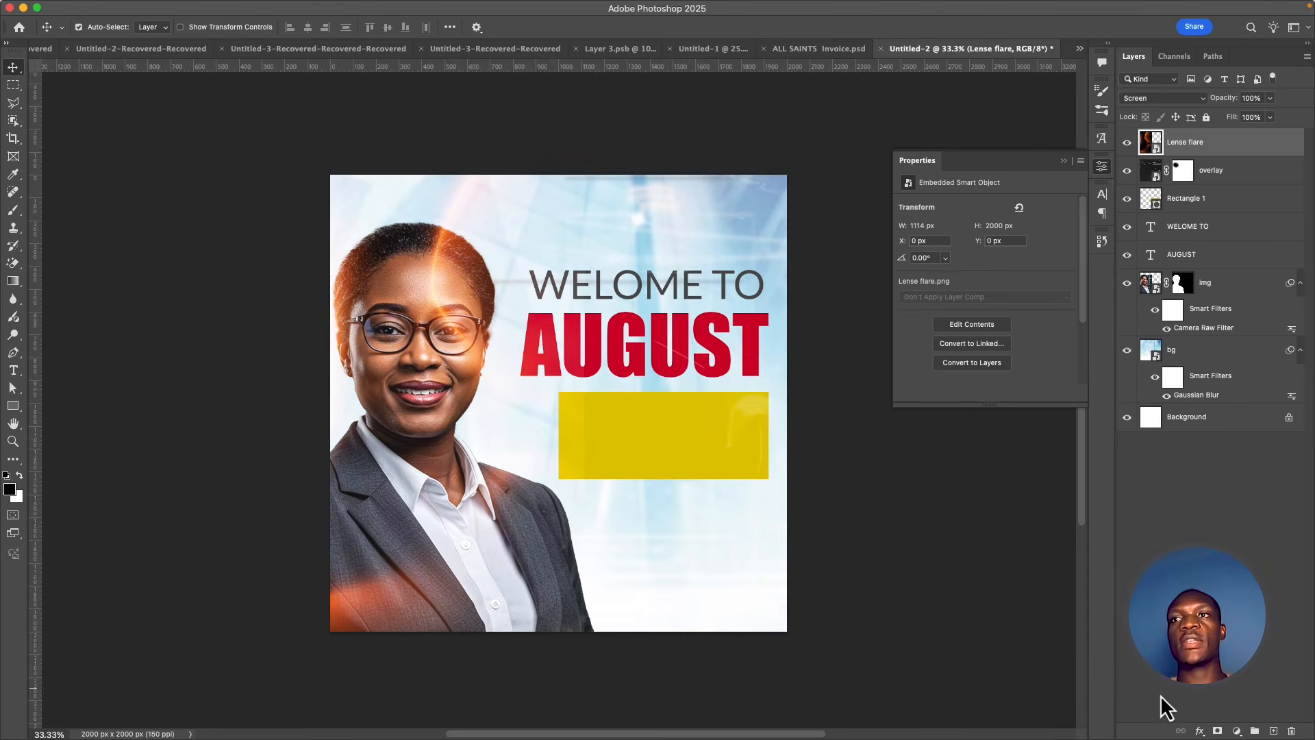
# Mask the Lense flare layer and paint black over the woman's face with the Brush at 80% opacity to soften the orange glow
pyautogui.click(1218, 731)
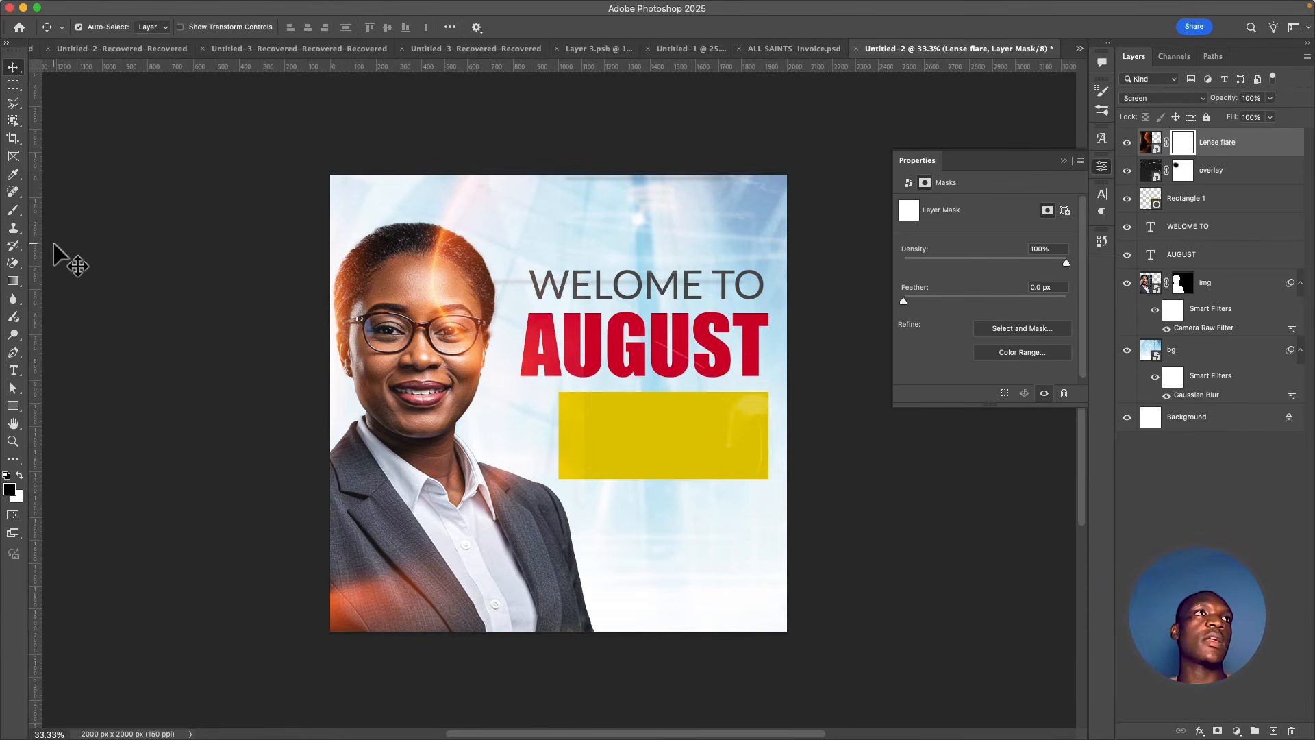
pyautogui.click(14, 211)
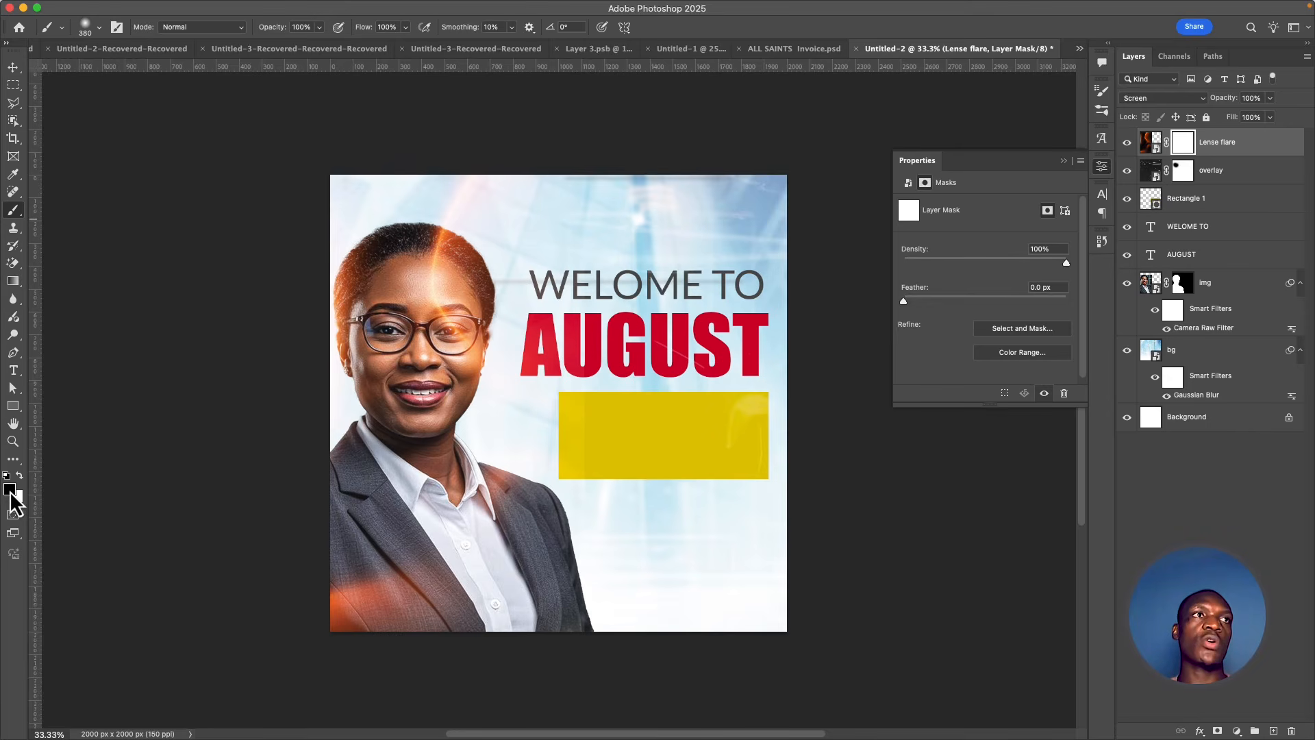
pyautogui.moveTo(418, 287)
pyautogui.mouseDown()
pyautogui.moveTo(411, 322)
pyautogui.moveTo(411, 249)
pyautogui.moveTo(434, 308)
pyautogui.moveTo(463, 296)
pyautogui.moveTo(465, 324)
pyautogui.mouseUp()
pyautogui.press('super+z')
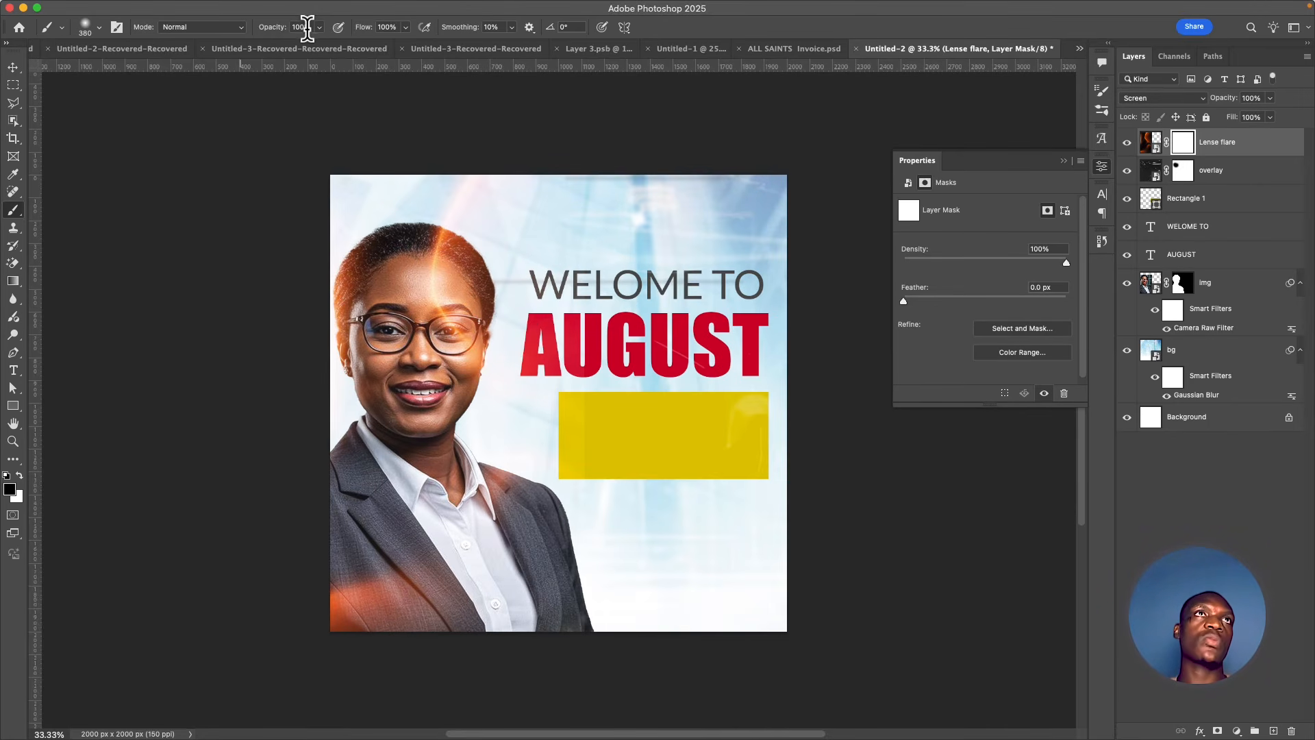
pyautogui.moveTo(308, 44); pyautogui.dragTo(307, 44)
pyautogui.moveTo(422, 338)
pyautogui.mouseDown()
pyautogui.moveTo(414, 275)
pyautogui.moveTo(455, 338)
pyautogui.moveTo(409, 244)
pyautogui.mouseUp()
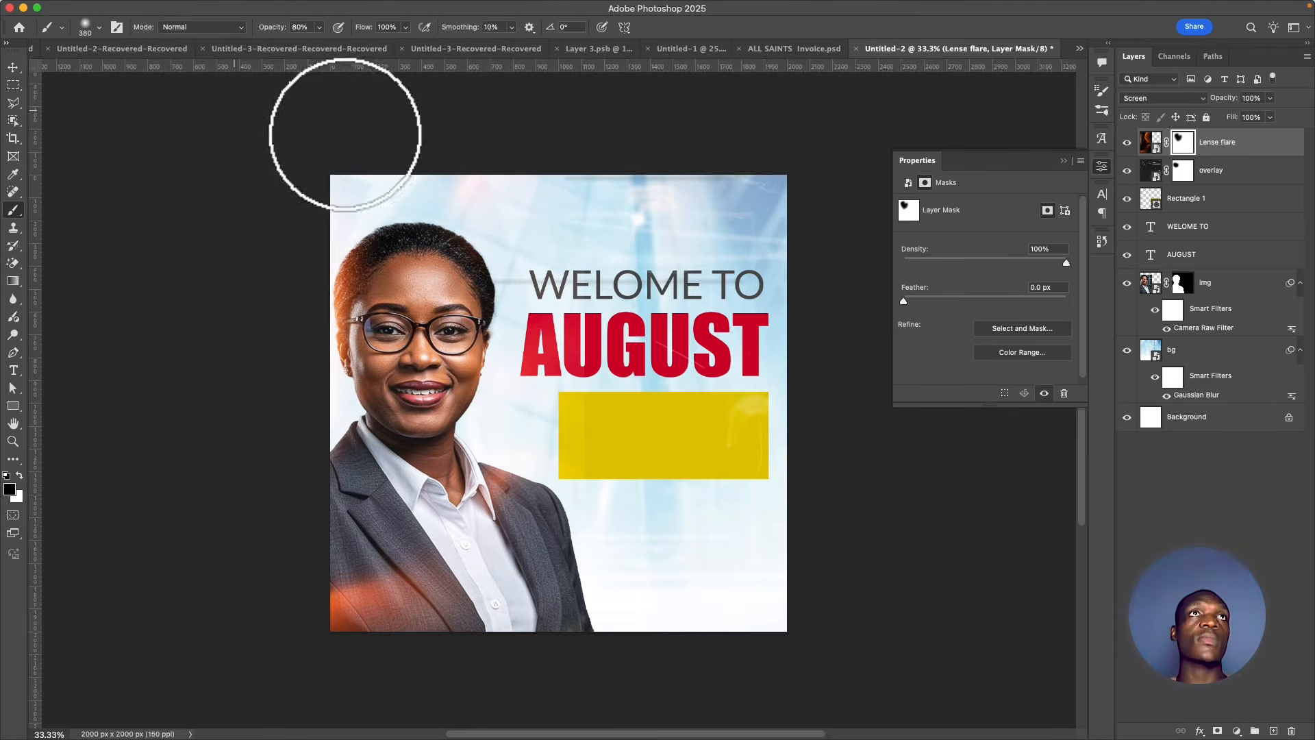
# Place lense flare sun.png as an embedded image, scale it to about 193% and center its glow near the canvas's right edge
pyautogui.scroll(-1, 609, 401)
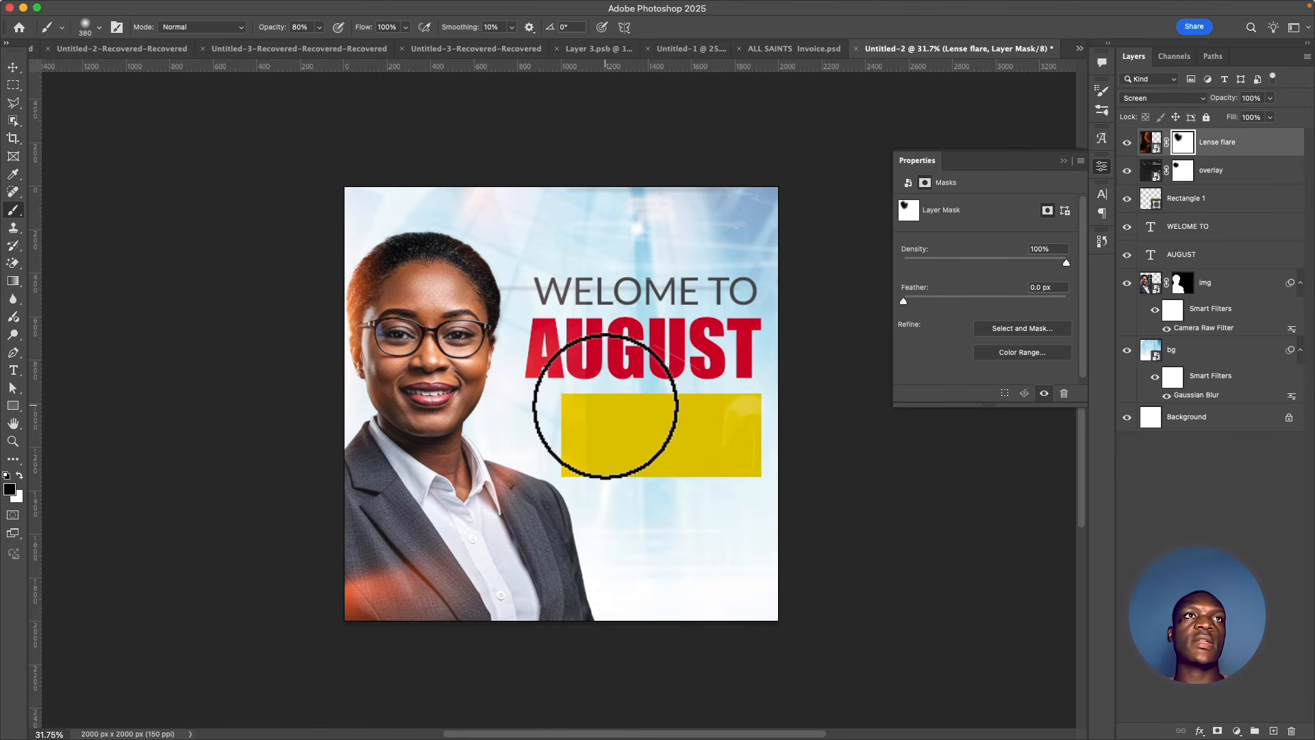
pyautogui.scroll(-1, 609, 407)
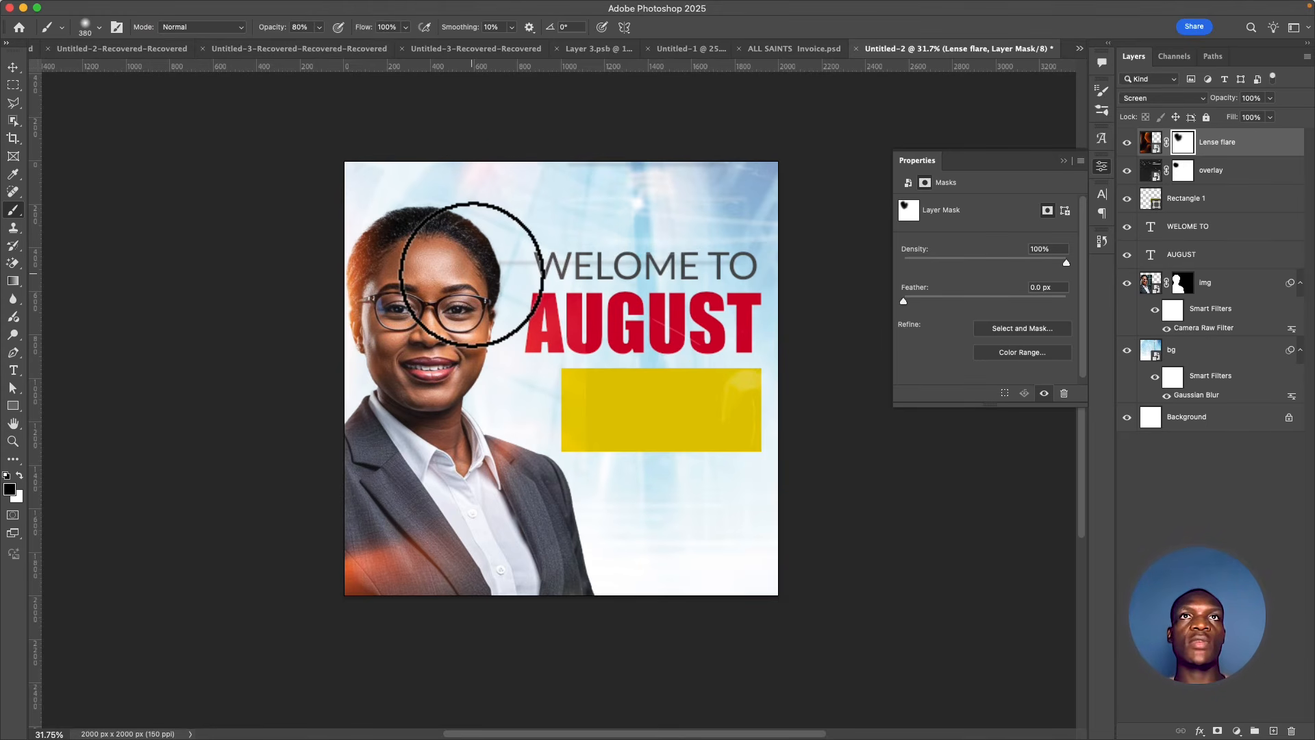
pyautogui.click(162, 8)
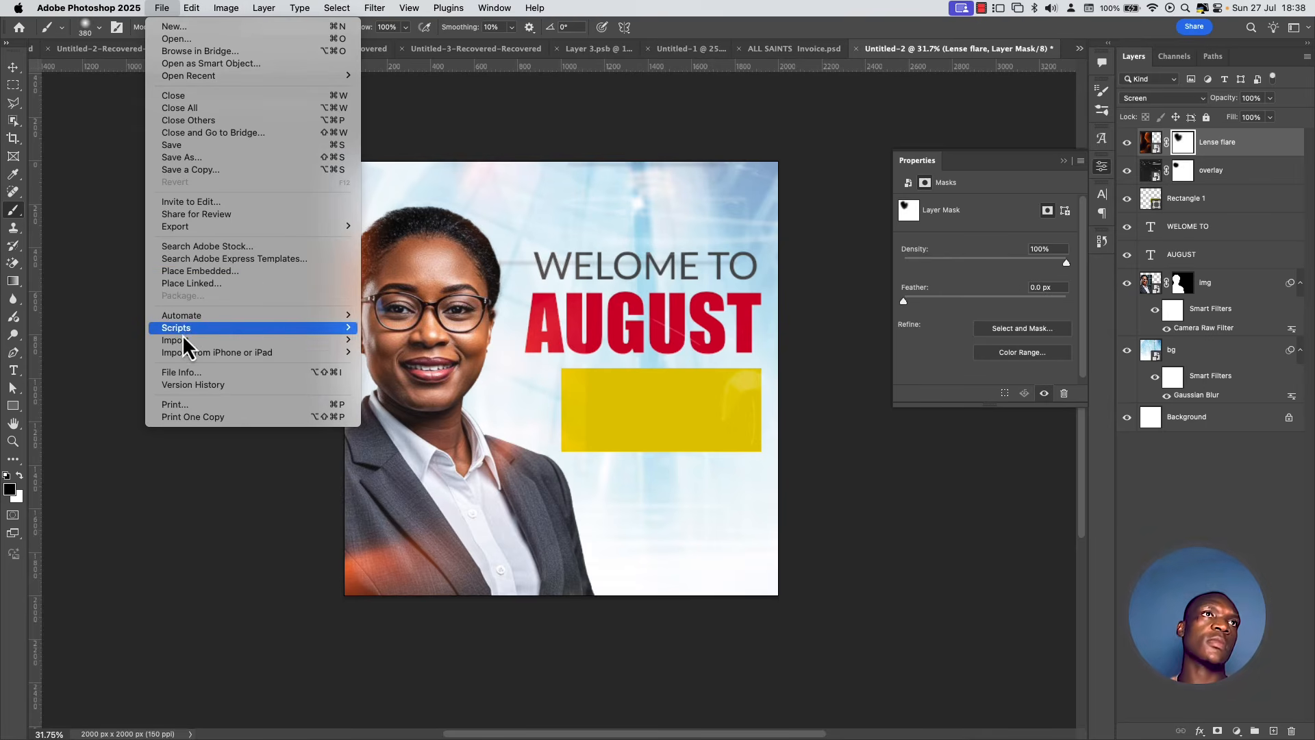
pyautogui.click(203, 274)
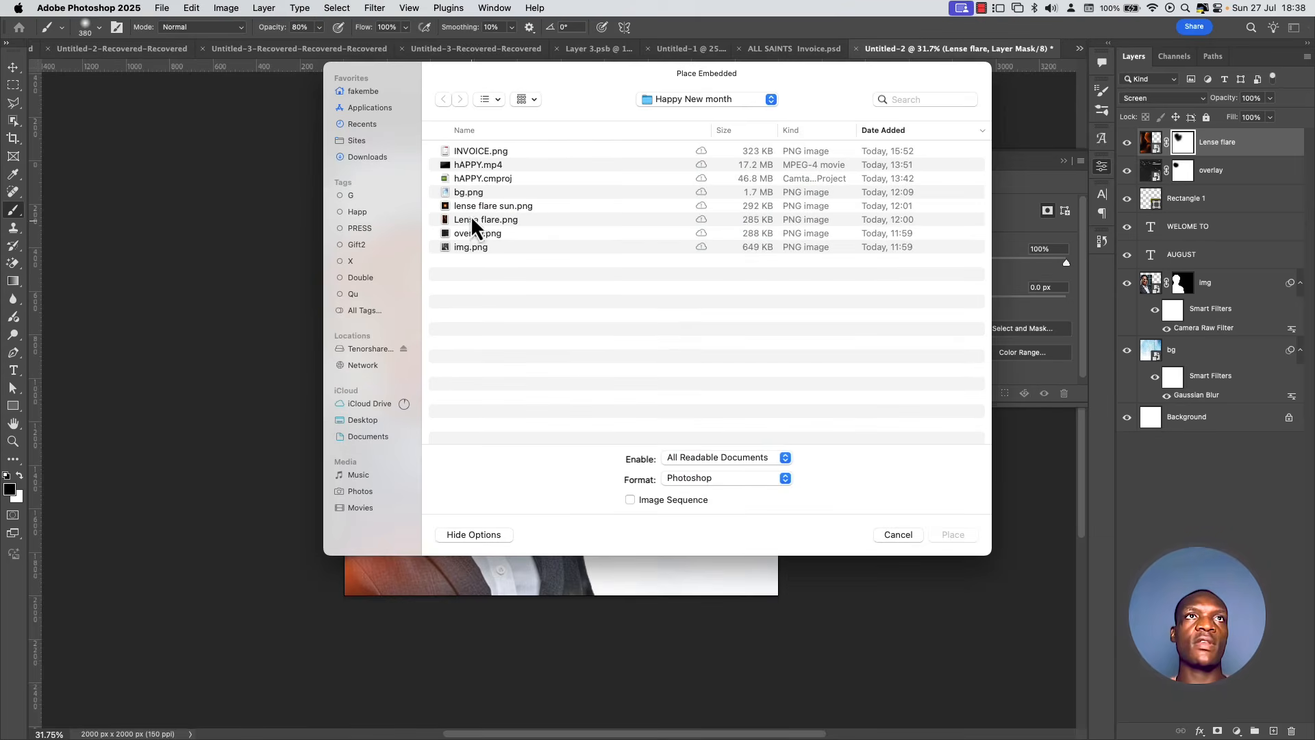
pyautogui.doubleClick(470, 206)
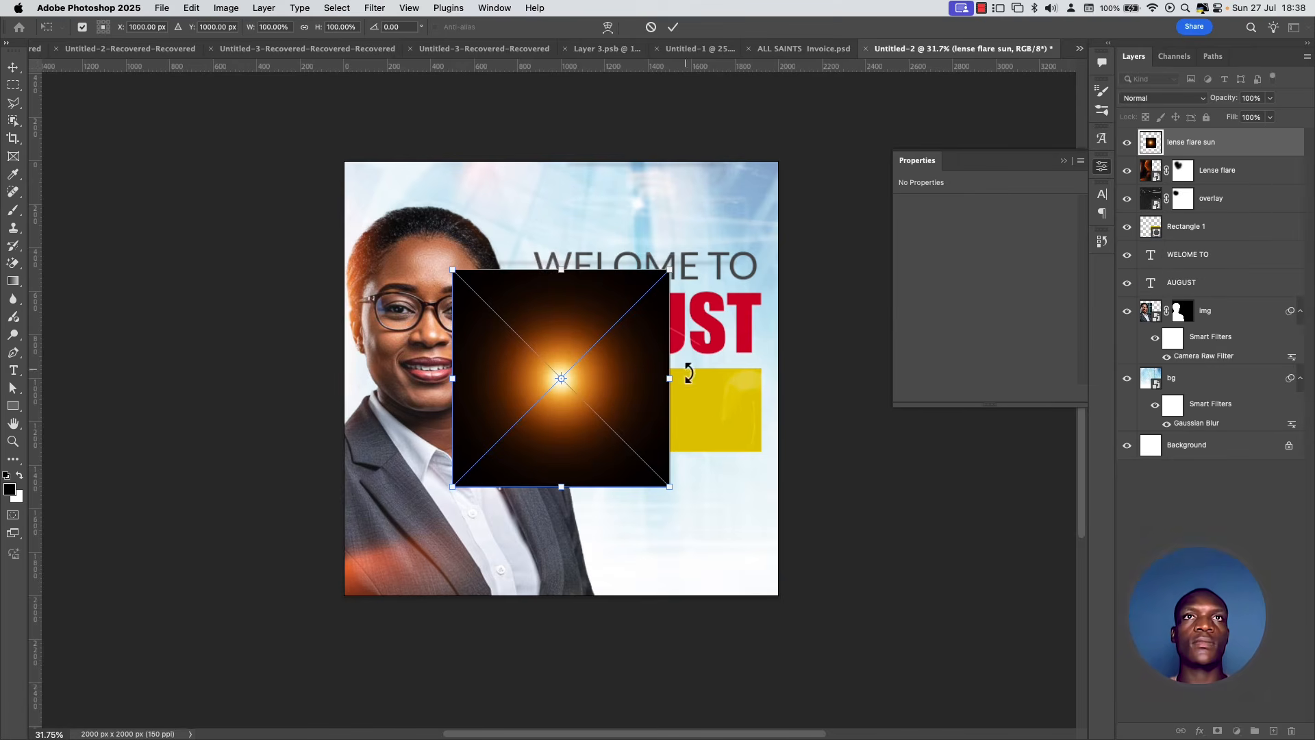
pyautogui.moveTo(666, 381); pyautogui.dragTo(772, 367)
pyautogui.moveTo(507, 438); pyautogui.dragTo(703, 444)
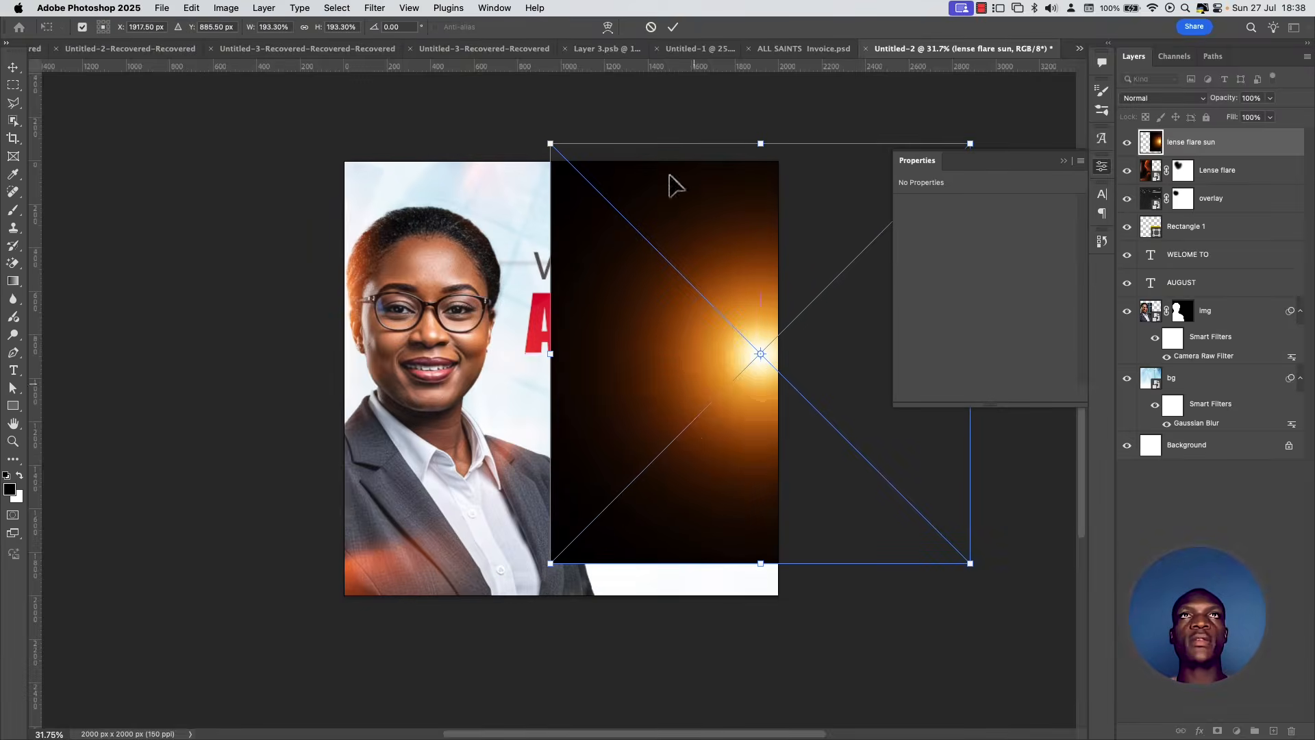
pyautogui.click(673, 27)
# Set the lense flare sun layer's blend mode to Screen and shift it to X 1096 px, Y -86 px
pyautogui.click(1143, 98)
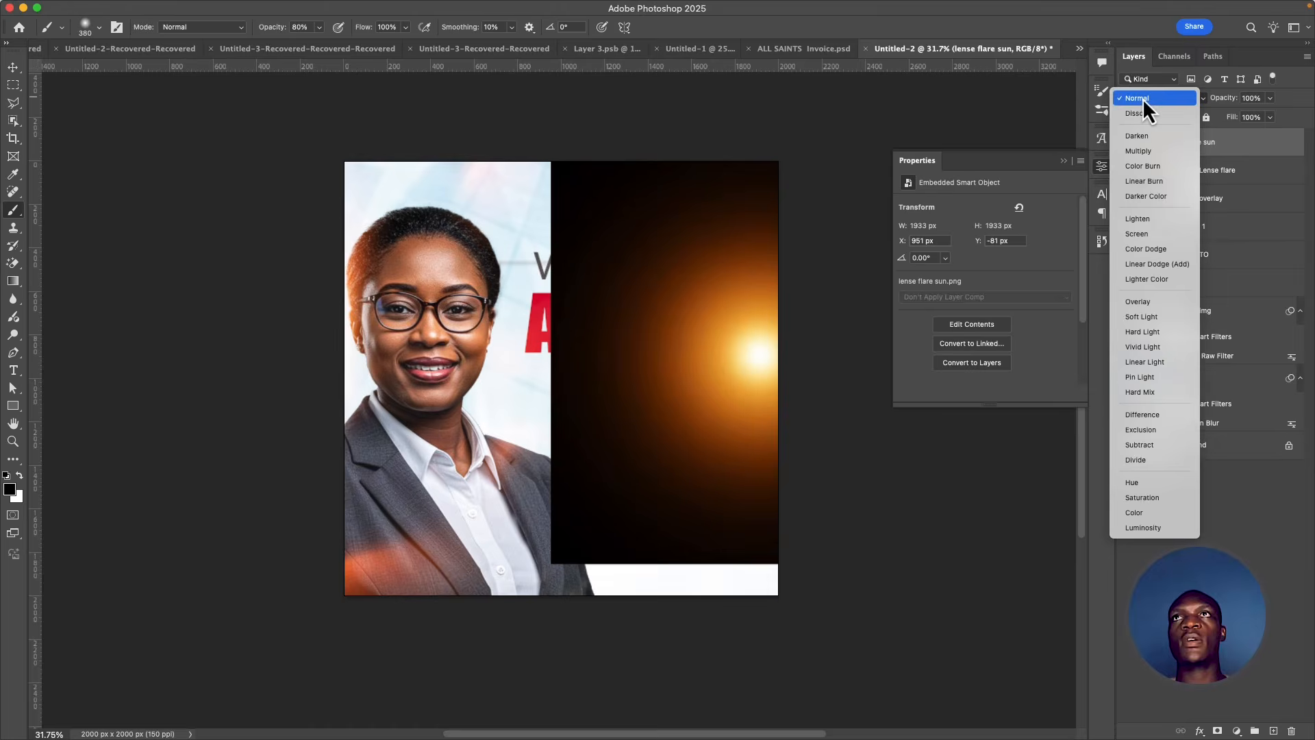
pyautogui.click(1143, 233)
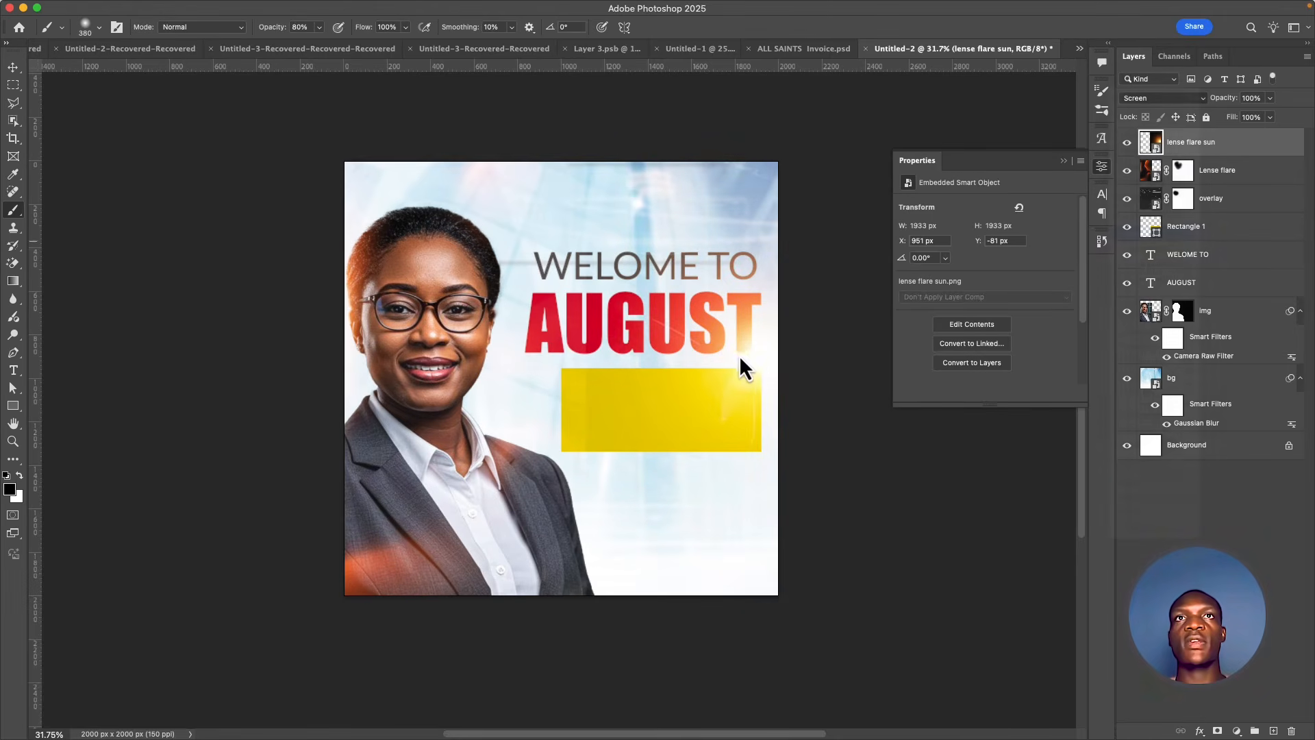
pyautogui.click(742, 354)
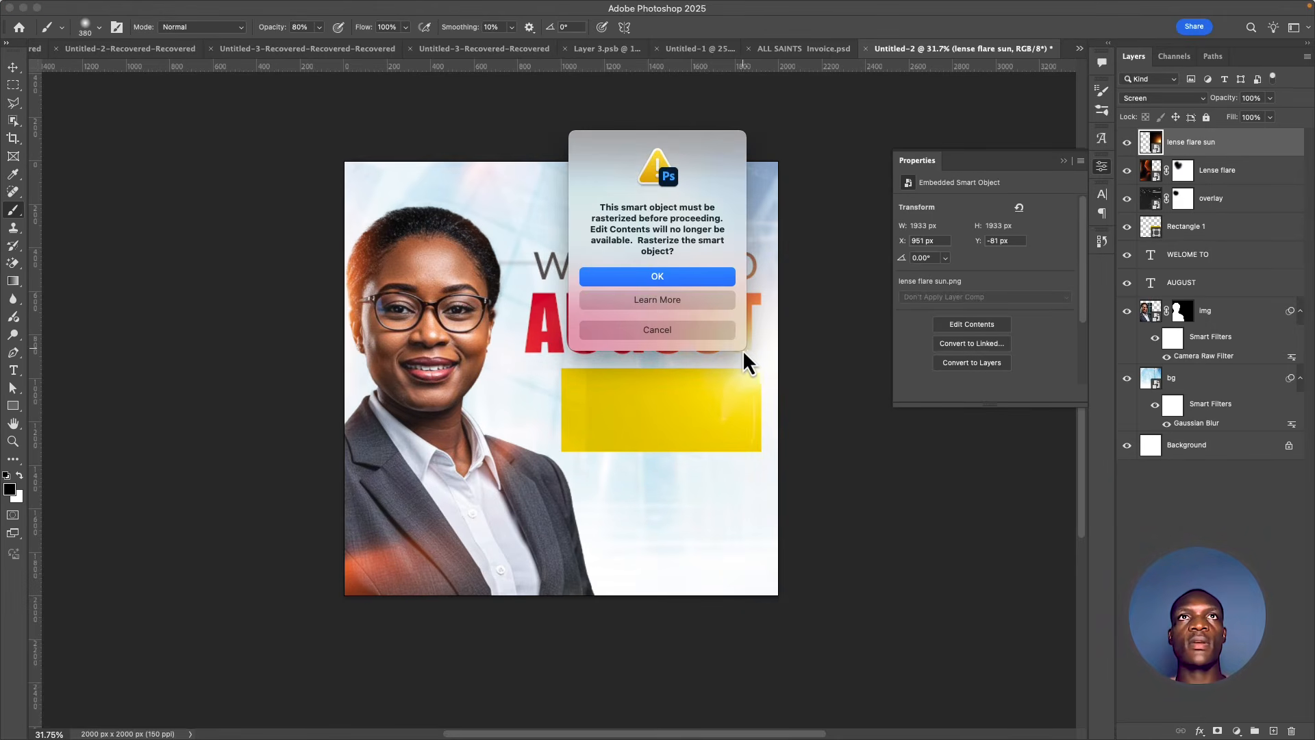
pyautogui.click(717, 334)
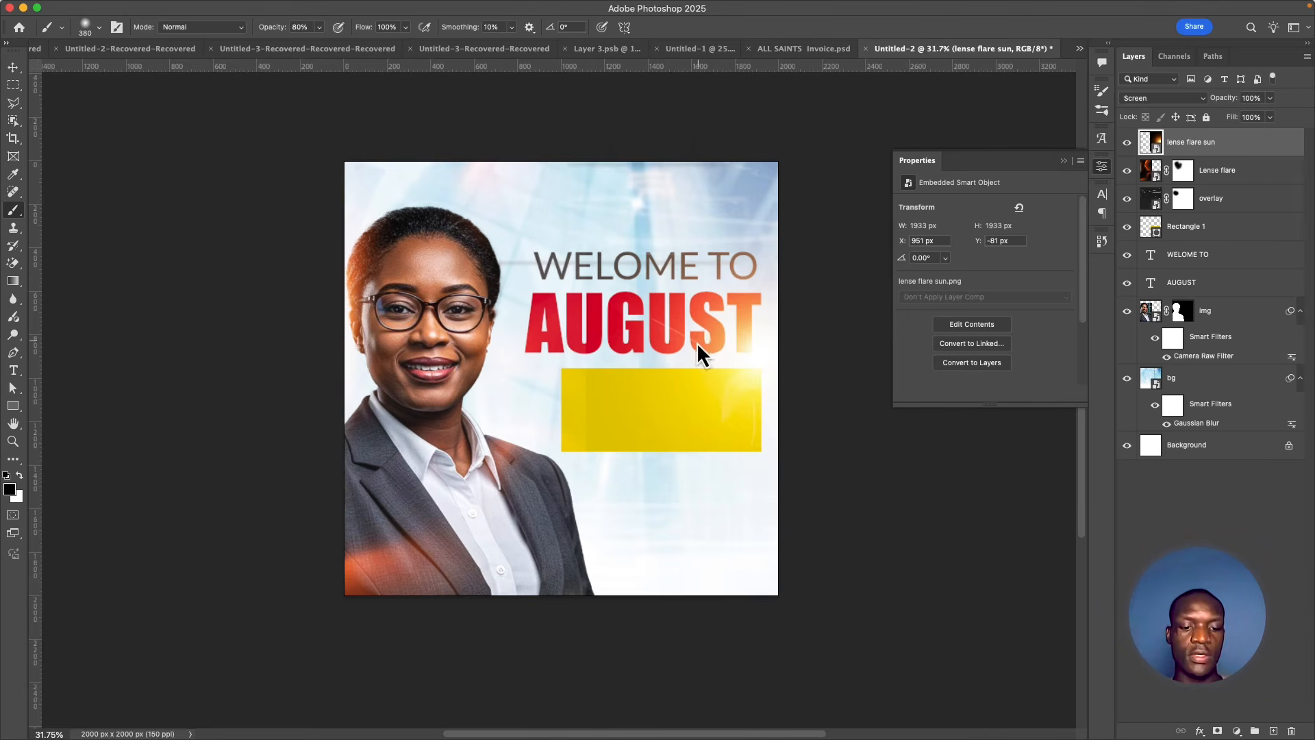
pyautogui.press('v')
pyautogui.moveTo(759, 363); pyautogui.dragTo(783, 366)
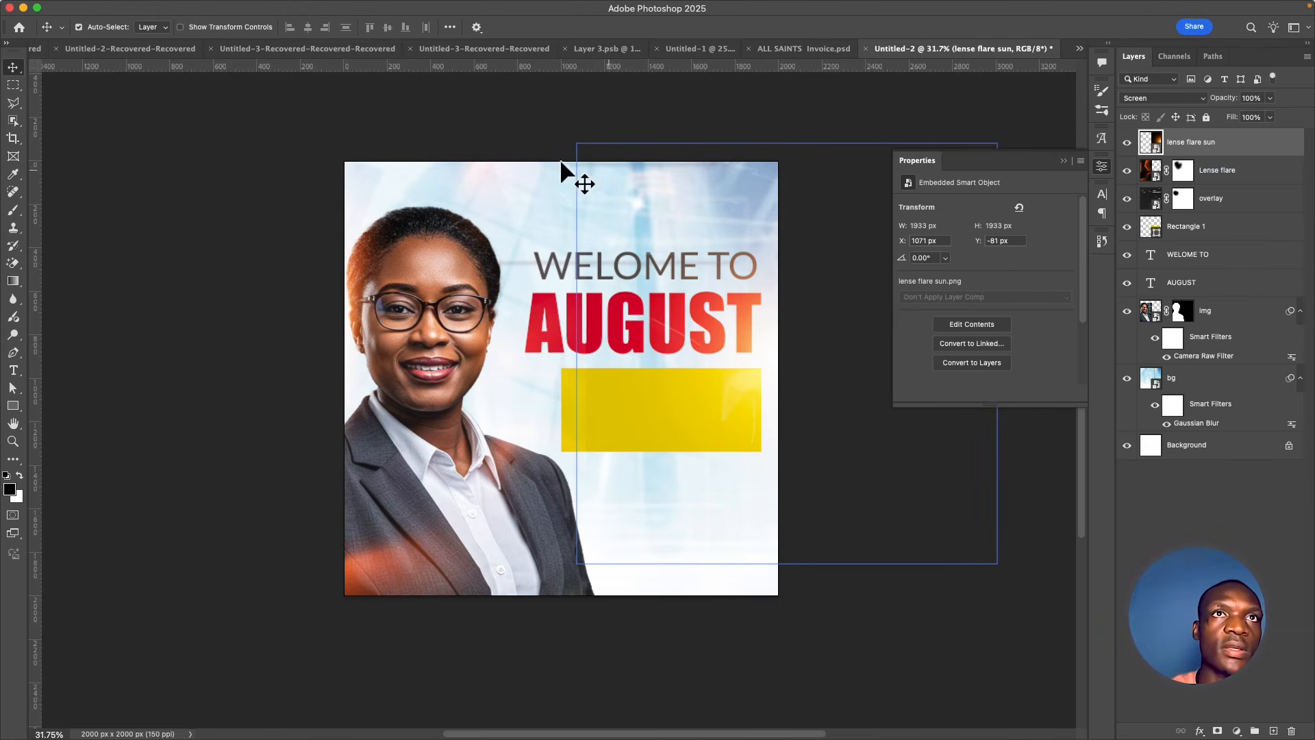
pyautogui.moveTo(723, 384); pyautogui.dragTo(757, 358)
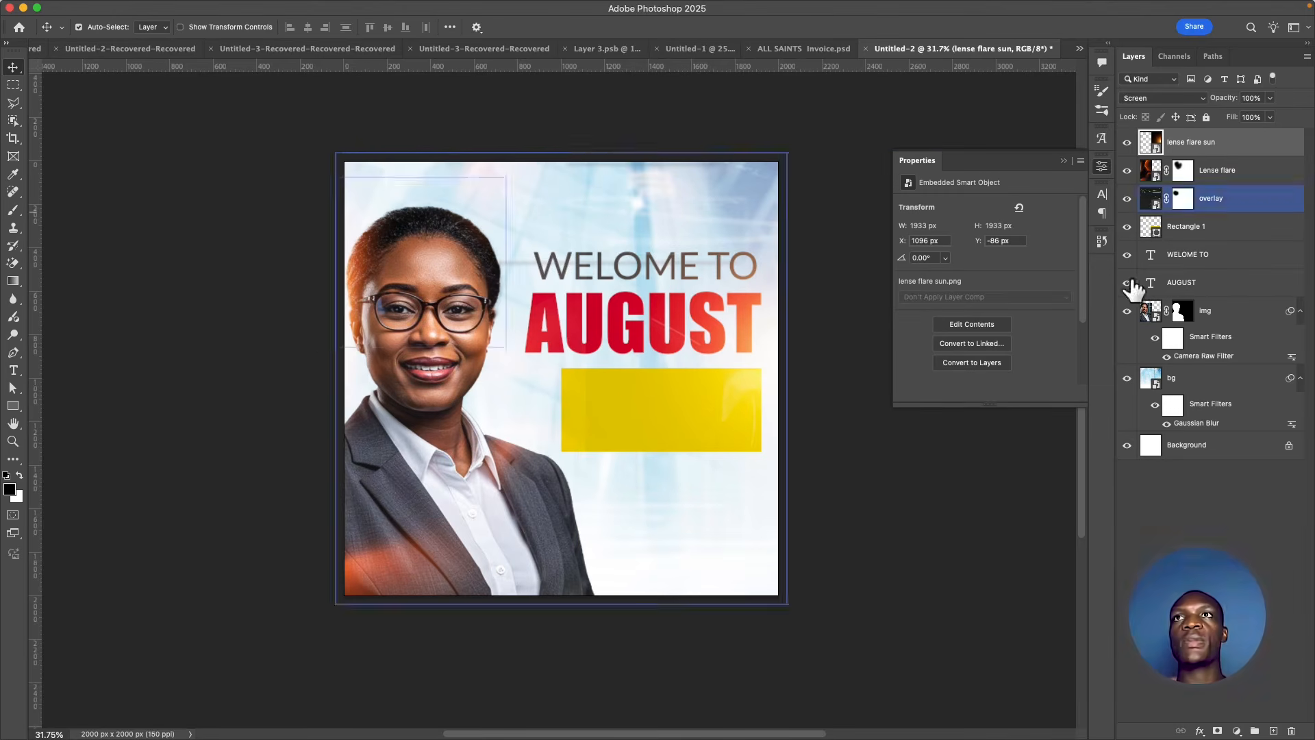
# Reposition the woman's img layer to X -487 px, Y 184 px at its existing size
pyautogui.click(1205, 312)
pyautogui.press('super+t')
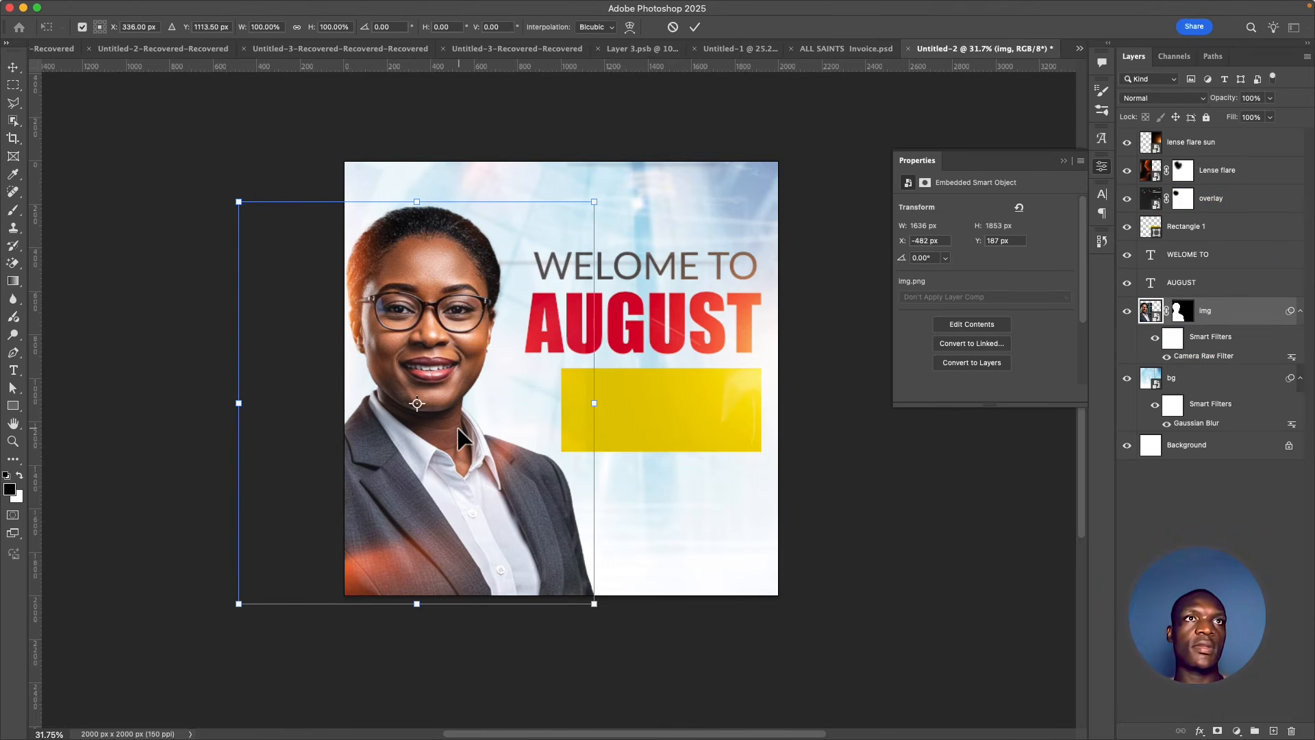
pyautogui.moveTo(458, 425); pyautogui.dragTo(453, 425)
pyautogui.press('Right')
pyautogui.press('Right')
pyautogui.press('Right')
pyautogui.press('Right')
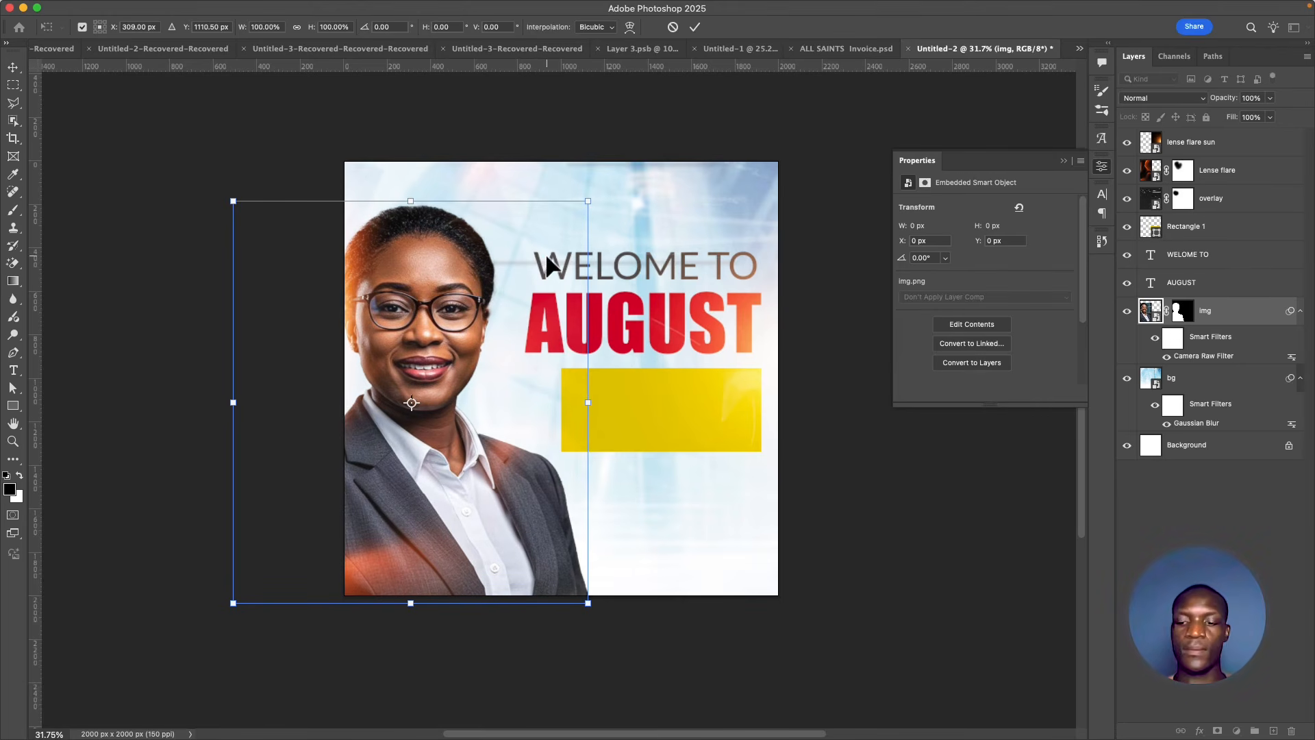
pyautogui.press('Right')
pyautogui.press('Right')
pyautogui.press('Right')
pyautogui.press('Right')
pyautogui.press('Right')
pyautogui.press('Right')
pyautogui.press('Right')
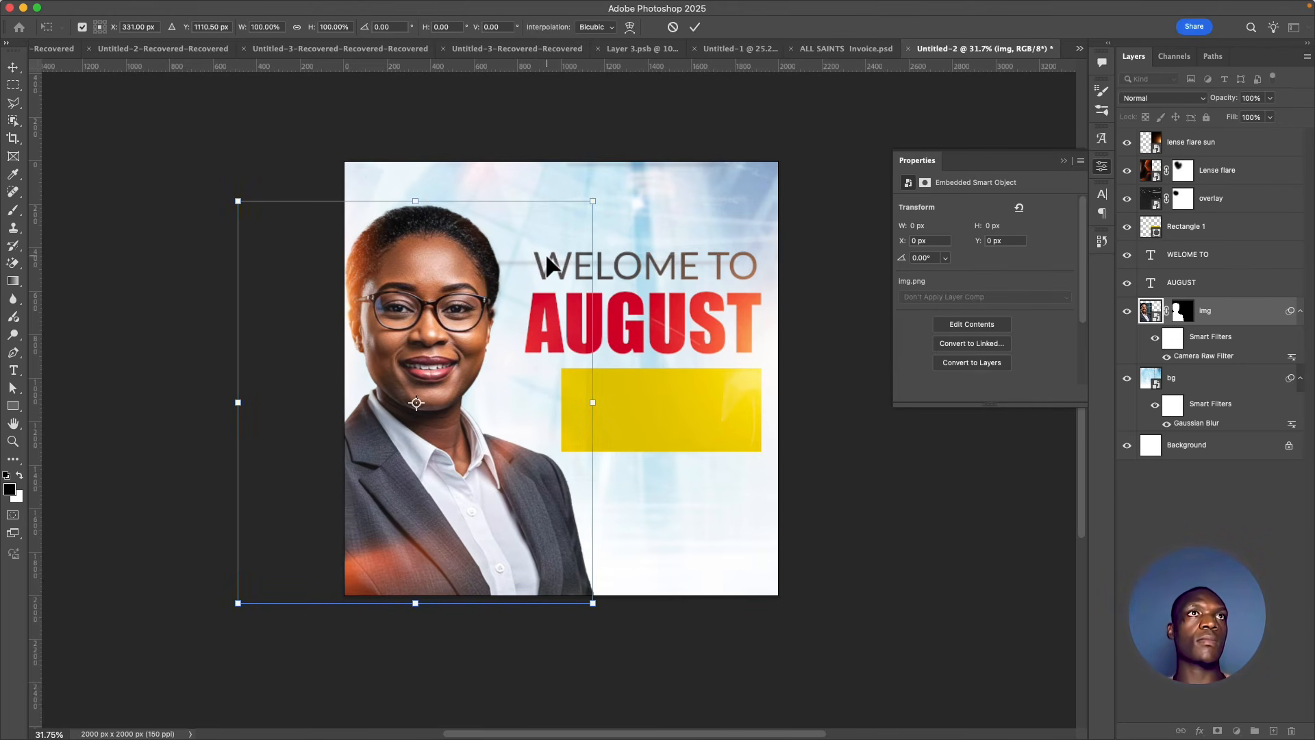
pyautogui.press('Return')
pyautogui.click(595, 404)
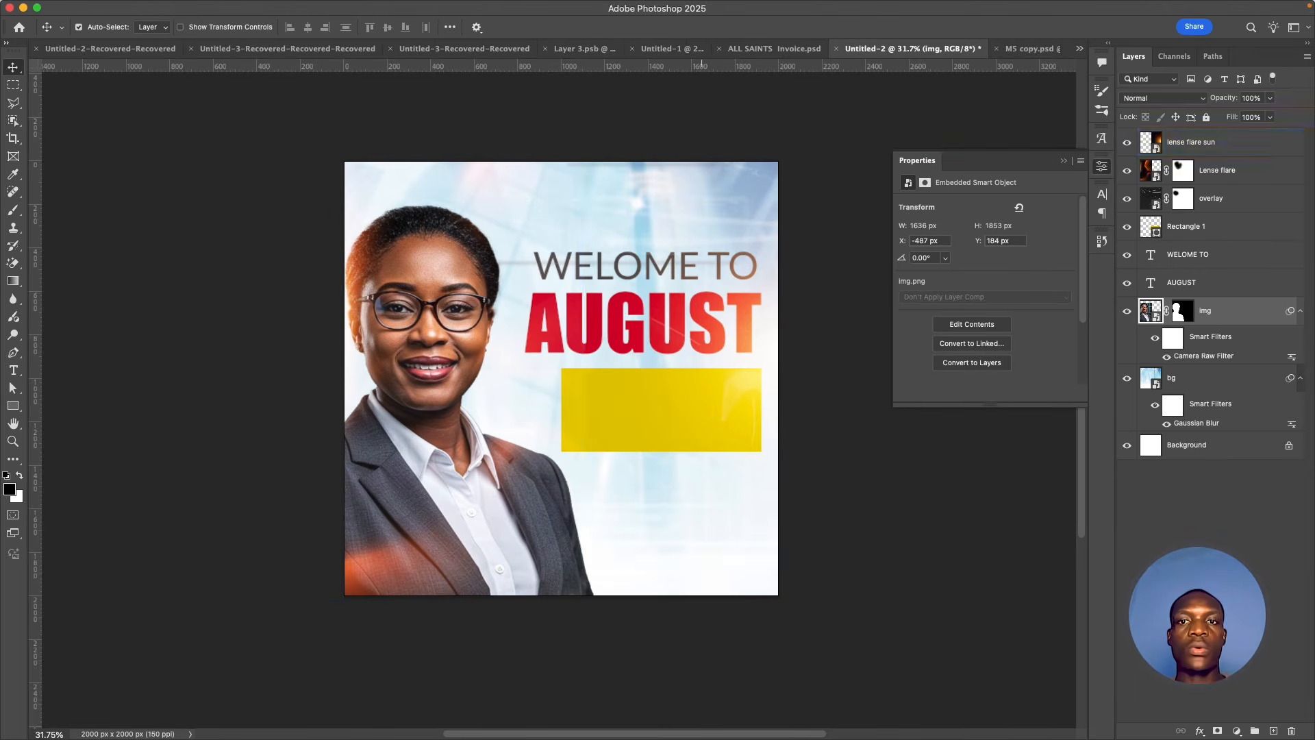
# Paste the DJAYSTUDIO Academy logo with its pink rectangle, place it in the canvas's lower-right corner and scale it to about 62%
pyautogui.click(677, 577)
pyautogui.press('super+v')
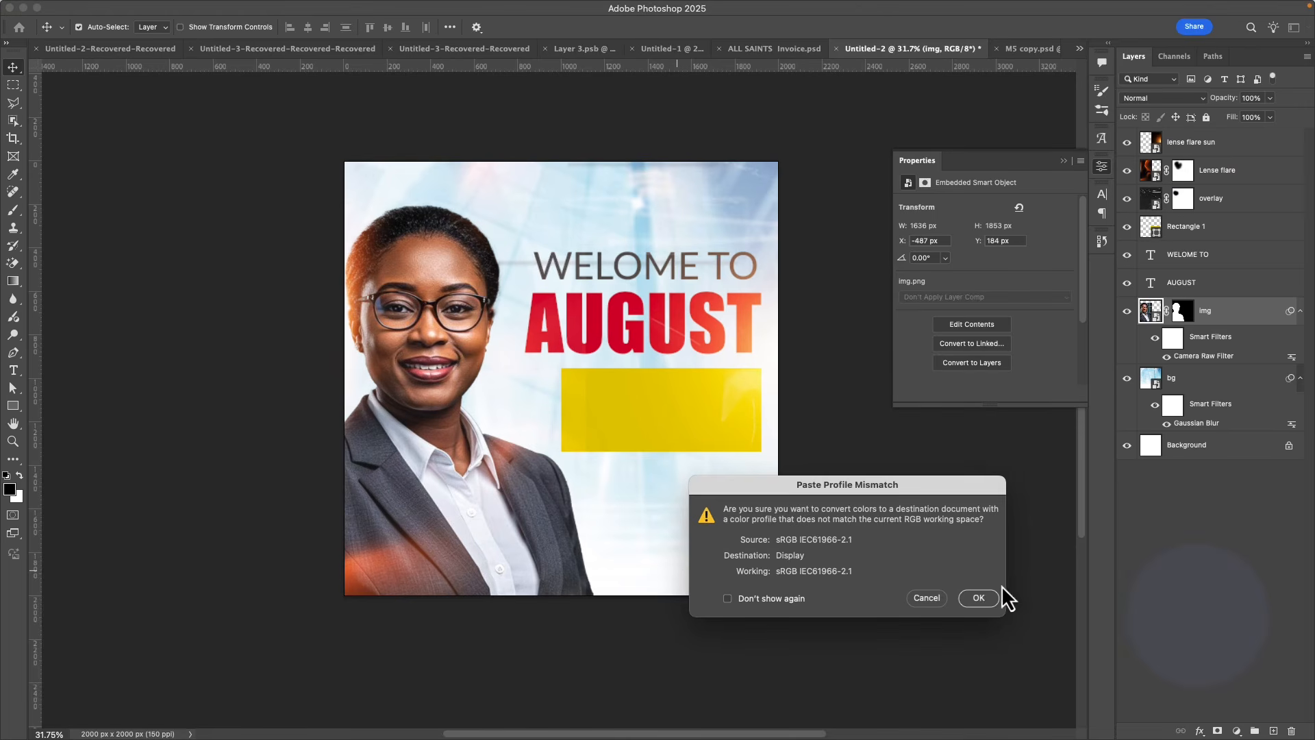
pyautogui.click(979, 598)
pyautogui.moveTo(542, 368); pyautogui.dragTo(669, 548)
pyautogui.press('super+t')
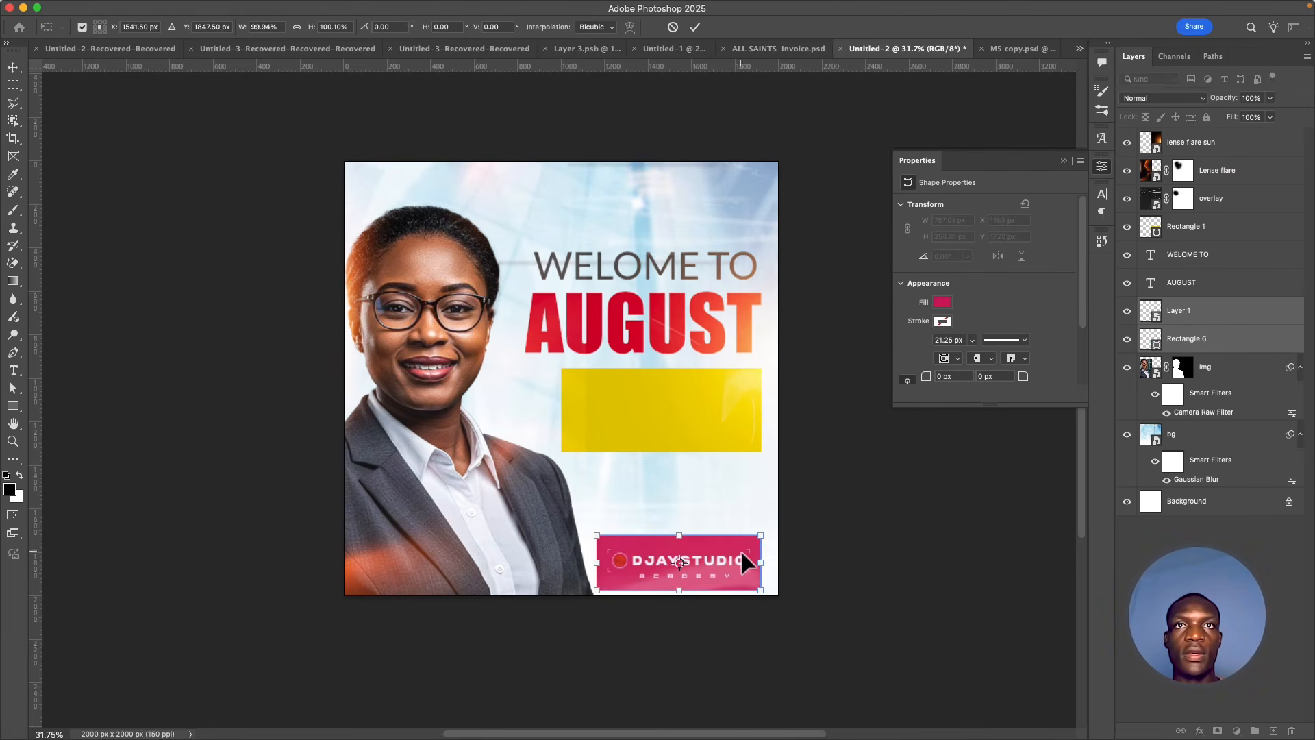
pyautogui.moveTo(761, 563)
pyautogui.mouseDown()
pyautogui.moveTo(729, 564)
pyautogui.moveTo(746, 553)
pyautogui.mouseUp()
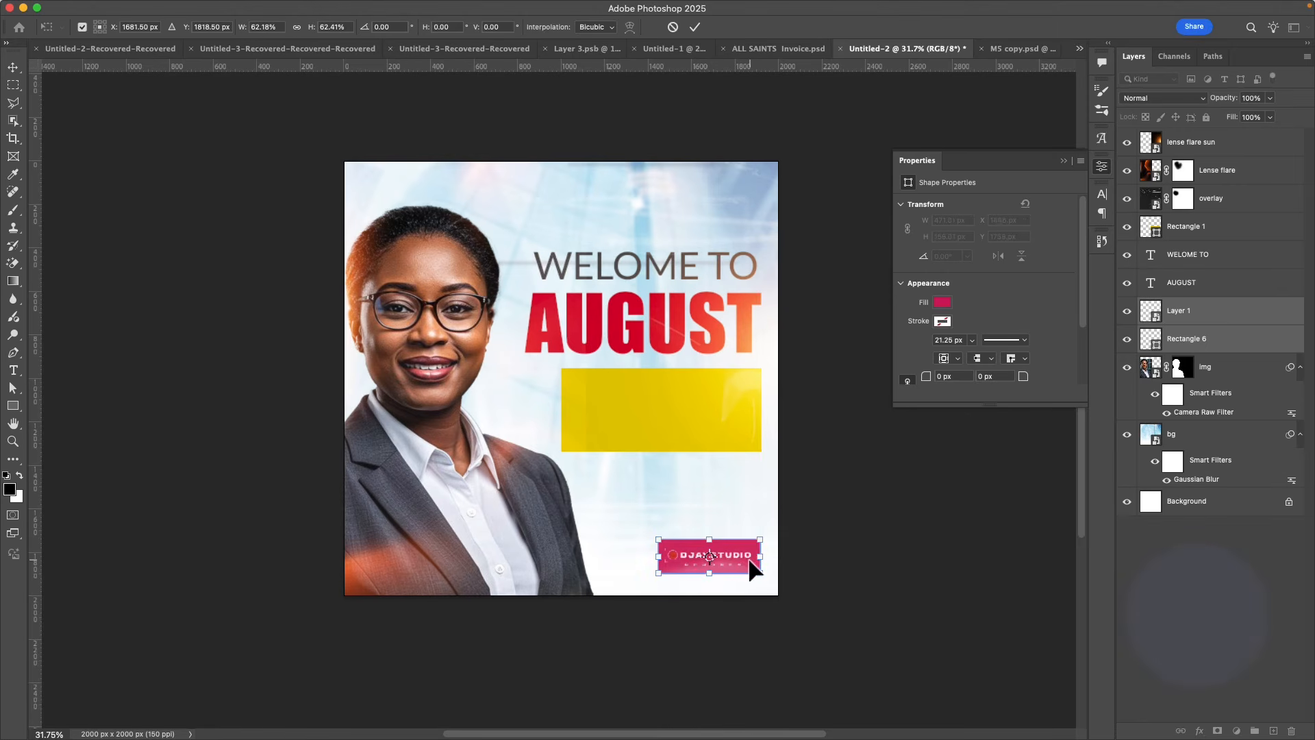
pyautogui.press('Return')
# Move the pasted logo and its pink rectangle to the top of the layer stack, above both flares
pyautogui.moveTo(1173, 312); pyautogui.dragTo(1169, 133)
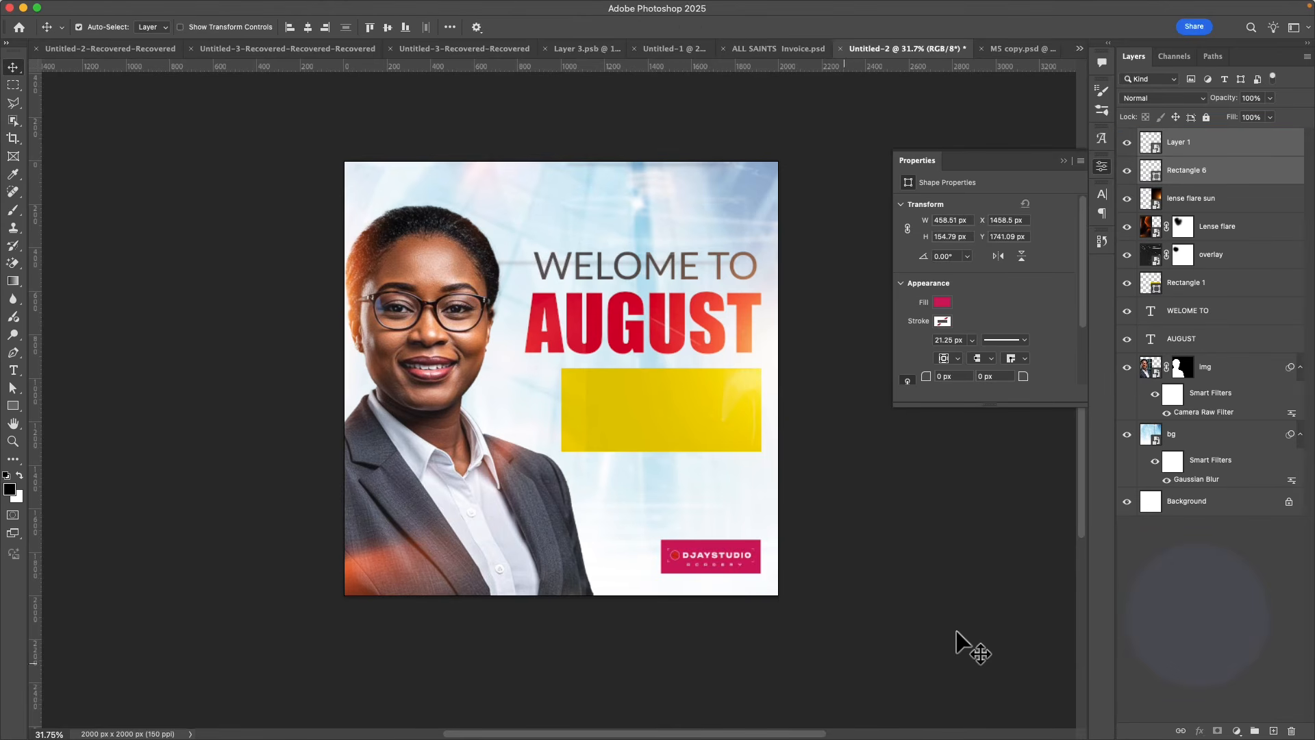
pyautogui.click(670, 548)
pyautogui.scroll(-2, 672, 545)
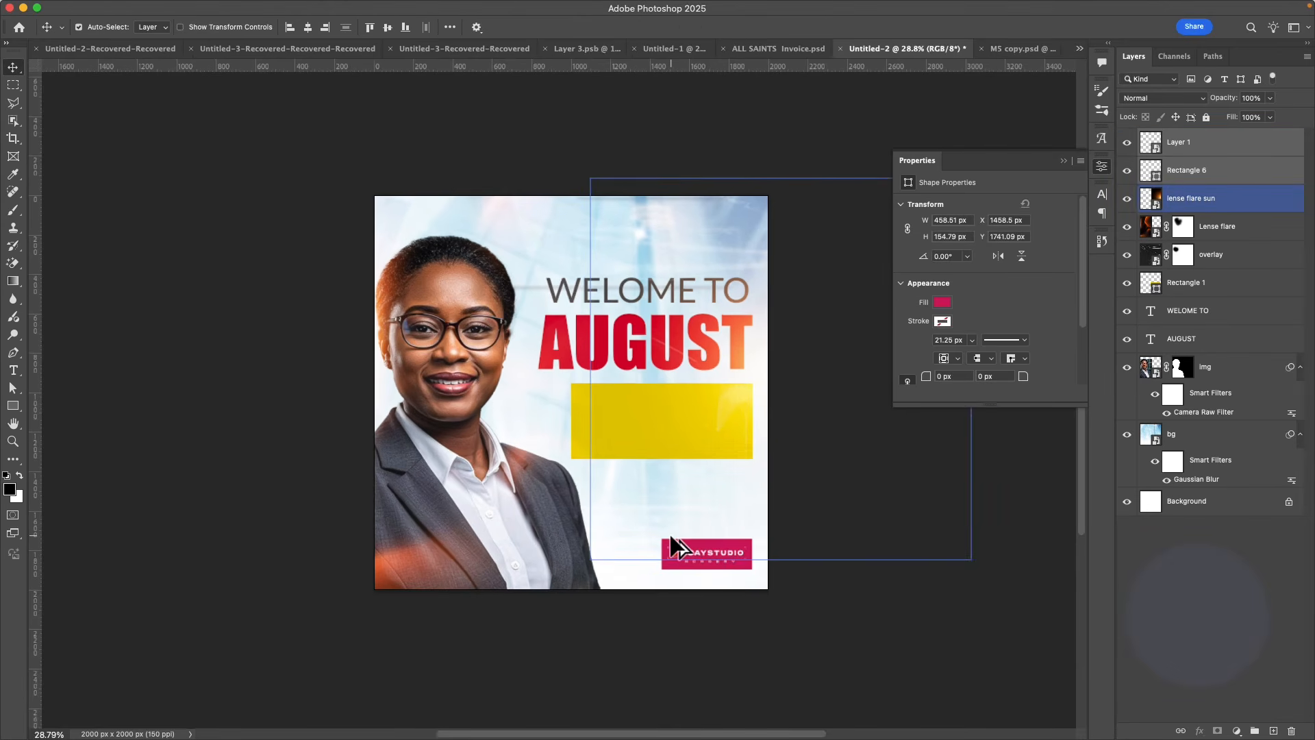
pyautogui.scroll(-1, 672, 541)
pyautogui.click(916, 449)
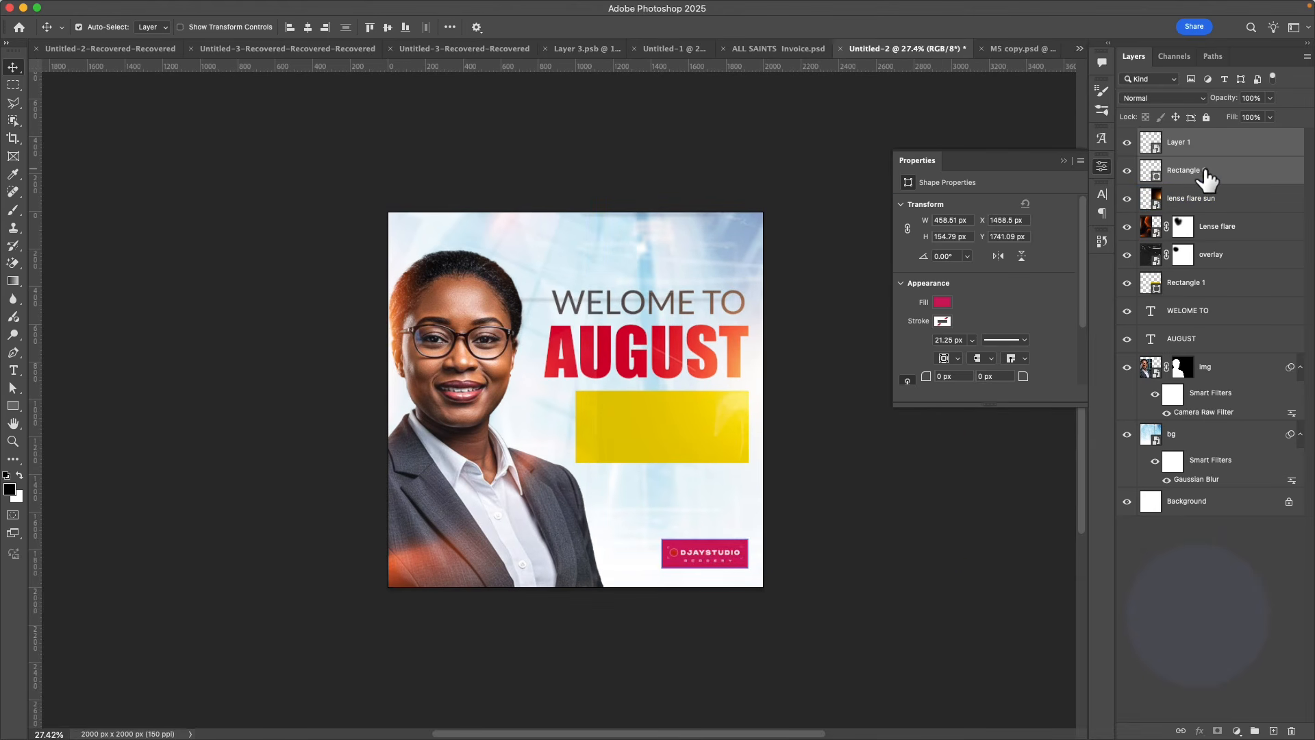
# Group the logo and pink rectangle layers and name the group Logo
pyautogui.moveTo(1206, 176); pyautogui.dragTo(1255, 731)
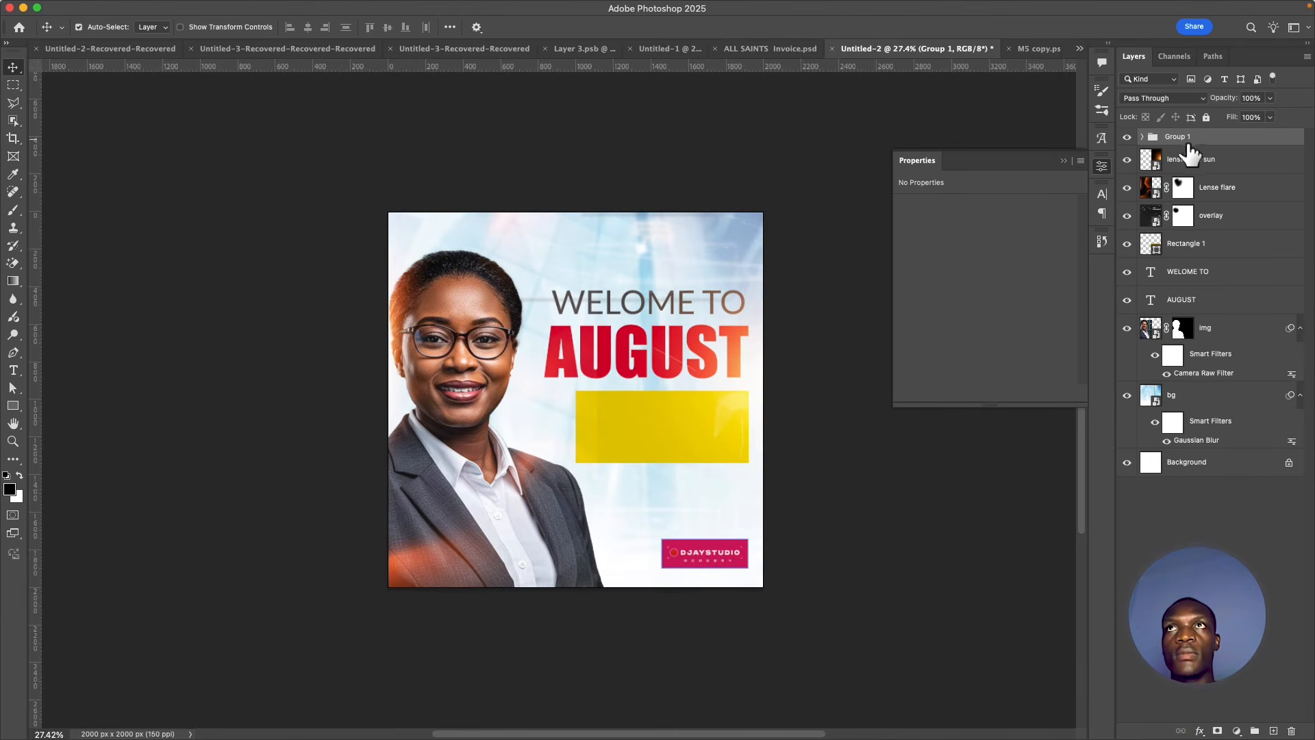
pyautogui.doubleClick(1178, 137)
pyautogui.write('Logo')
pyautogui.press('Return')
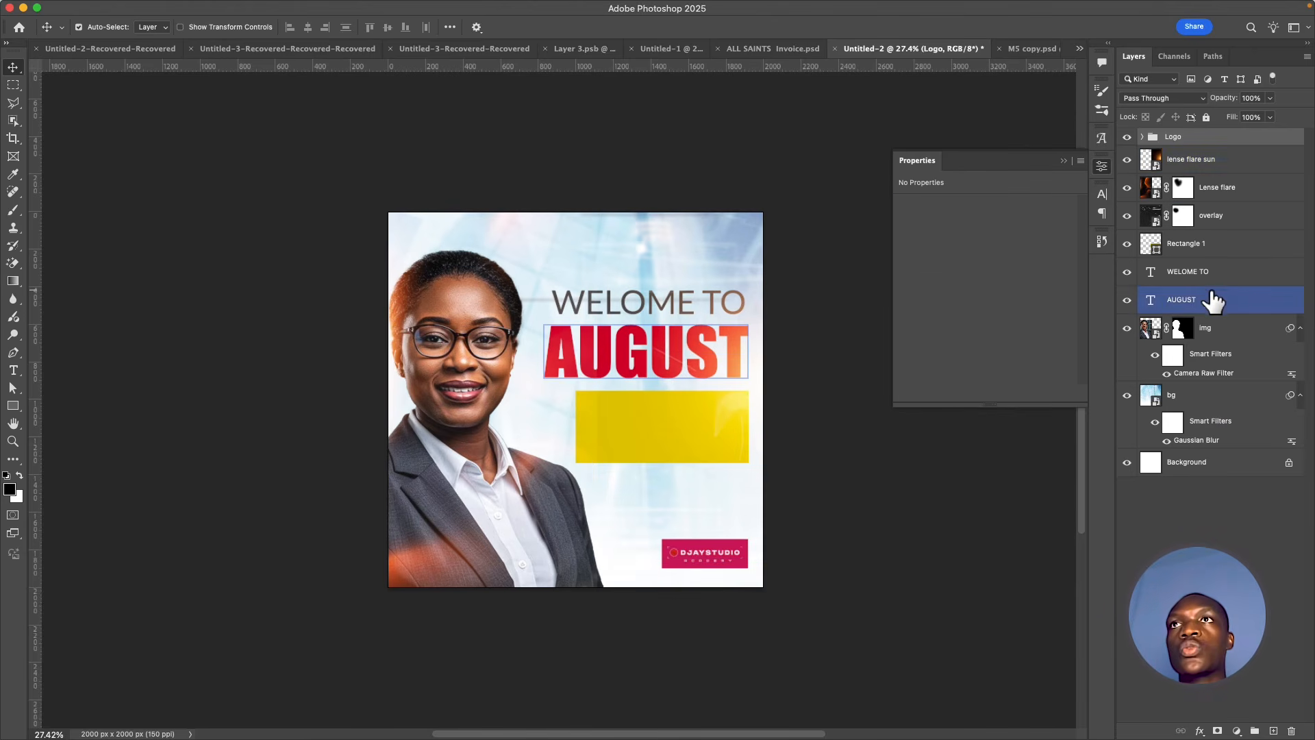
# Shift the AUGUST, WELOME TO and Rectangle 1 layers up together by 40 px
pyautogui.click(1206, 299)
pyautogui.keyDown('shift'); pyautogui.click(1204, 248); pyautogui.keyUp('shift')
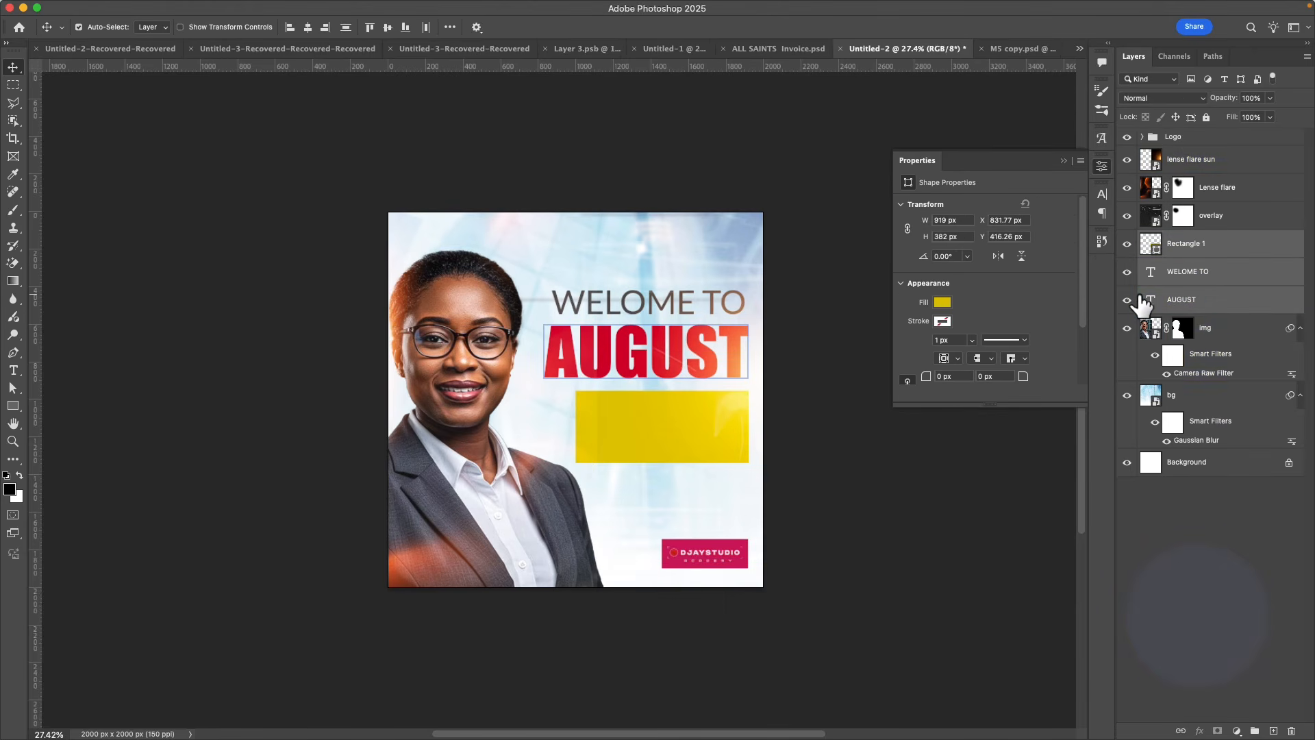
pyautogui.hotkey('shift', 'Up')
pyautogui.hotkey('shift', 'Up')
pyautogui.hotkey('shift', 'Up')
pyautogui.hotkey('shift', 'Up')
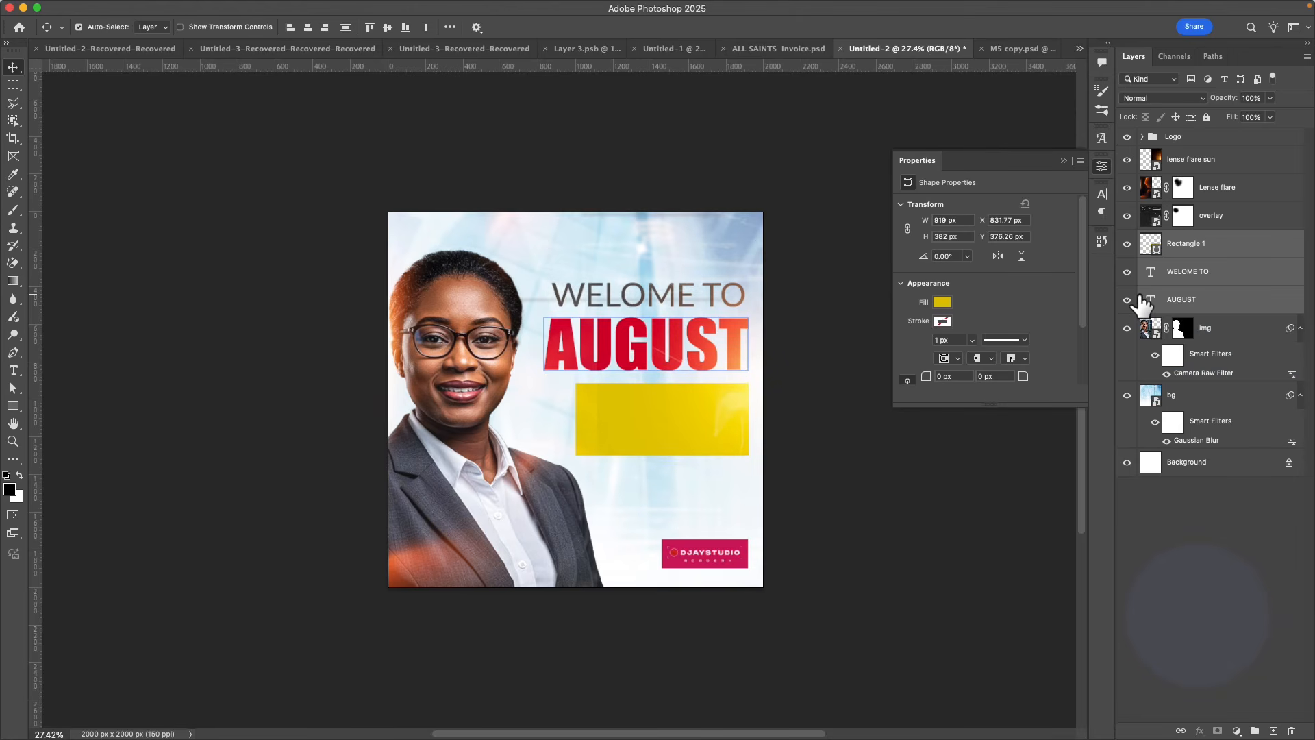
pyautogui.click(882, 538)
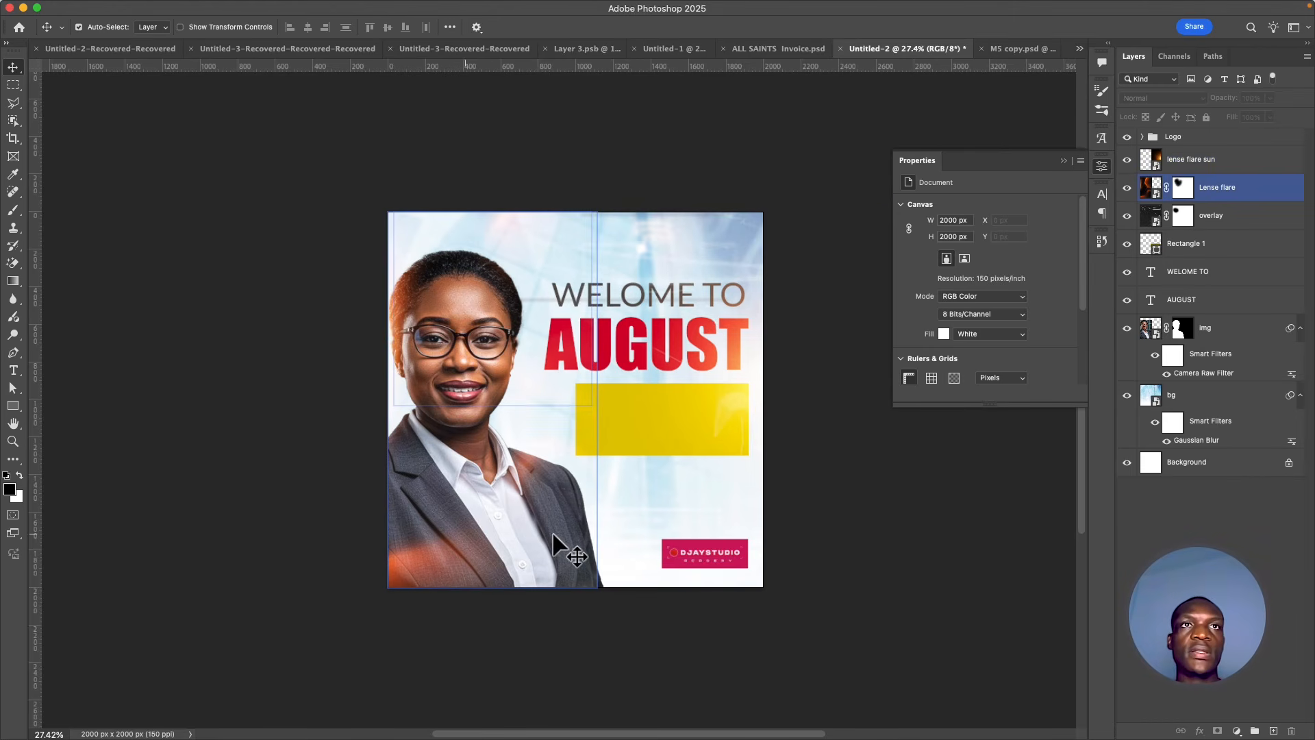
# Paint black on the Lense flare layer's mask over the woman's shirt and jacket with the Brush at 80% opacity
pyautogui.click(546, 500)
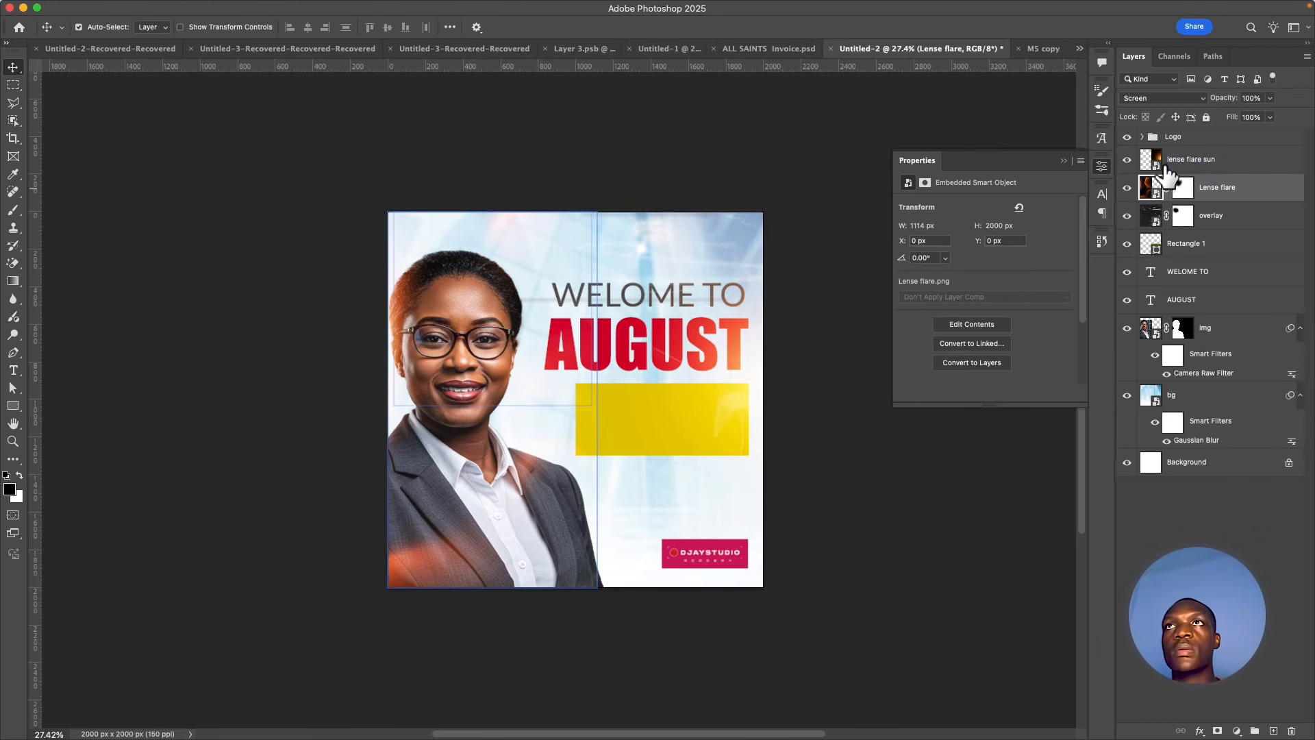
pyautogui.click(1183, 187)
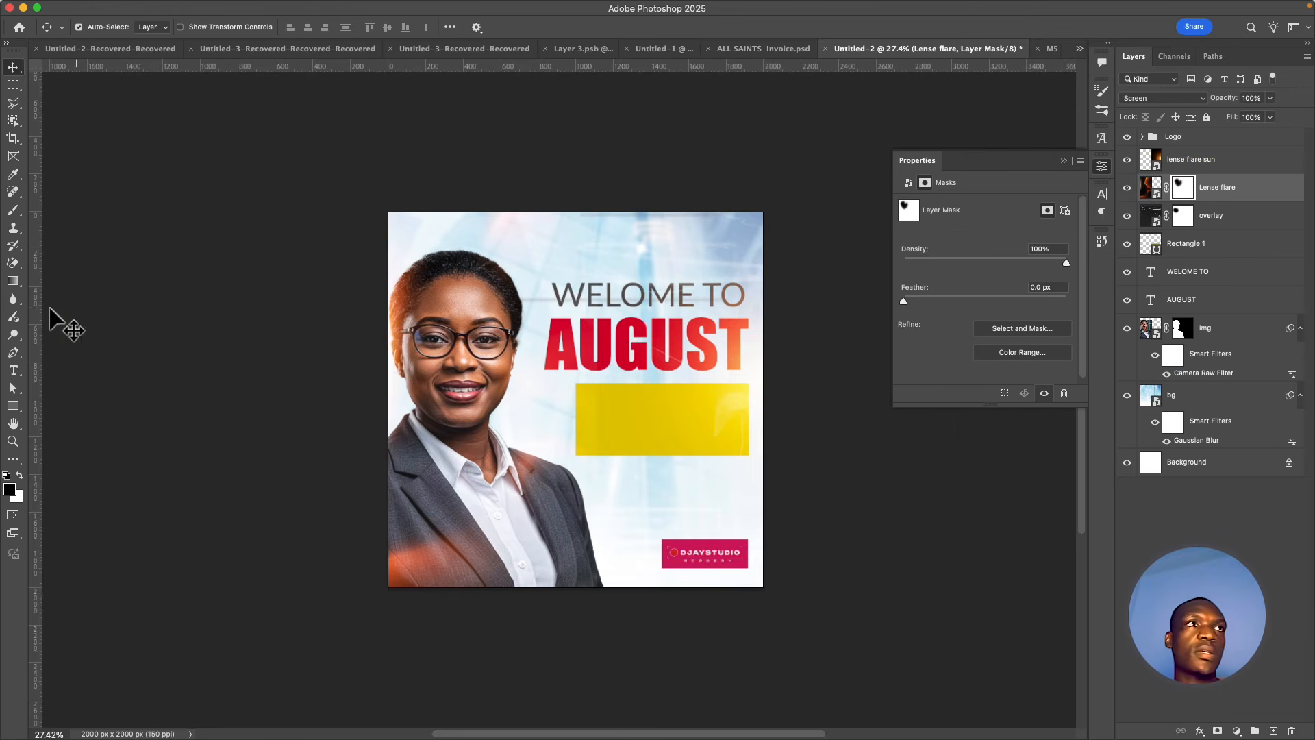
pyautogui.click(13, 209)
pyautogui.moveTo(526, 537)
pyautogui.mouseDown()
pyautogui.moveTo(523, 464)
pyautogui.moveTo(587, 467)
pyautogui.mouseUp()
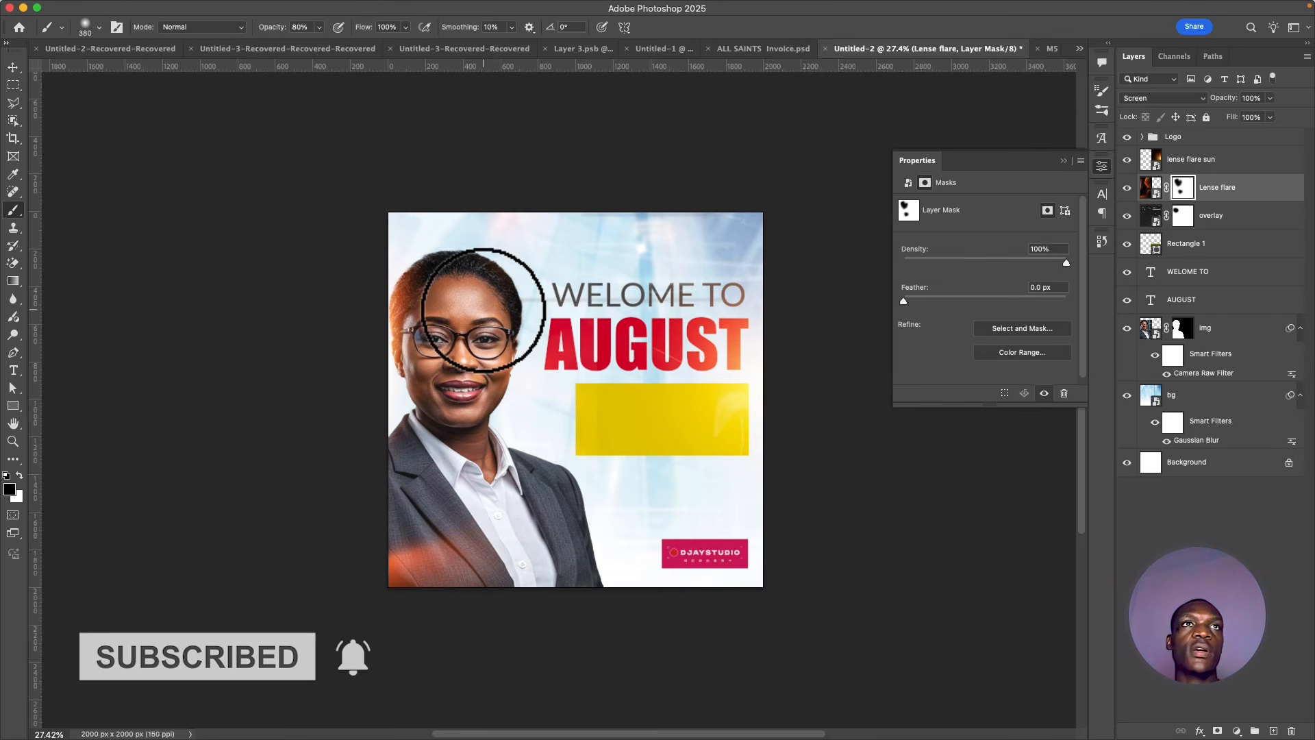
# Stamp all visible layers into a new layer above the Logo group and convert it to a smart object
pyautogui.click(1198, 140)
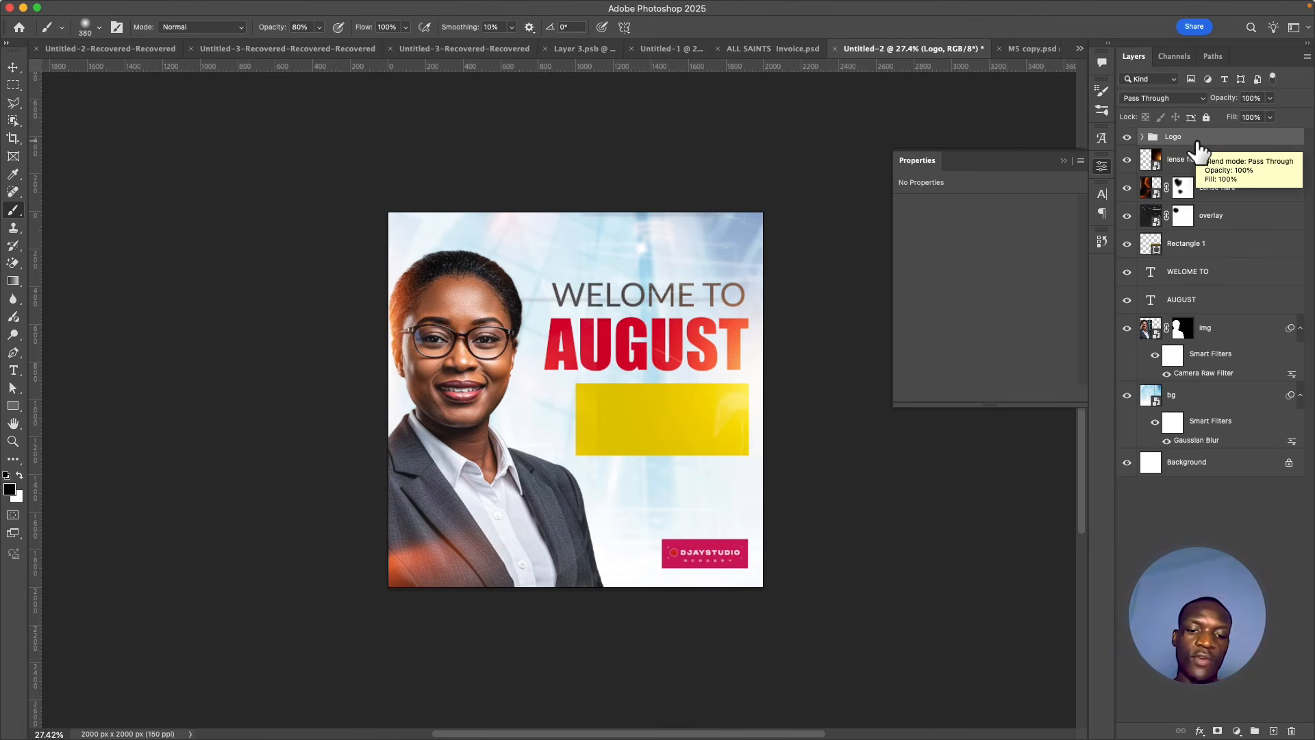
pyautogui.press('super+alt+shift+e')
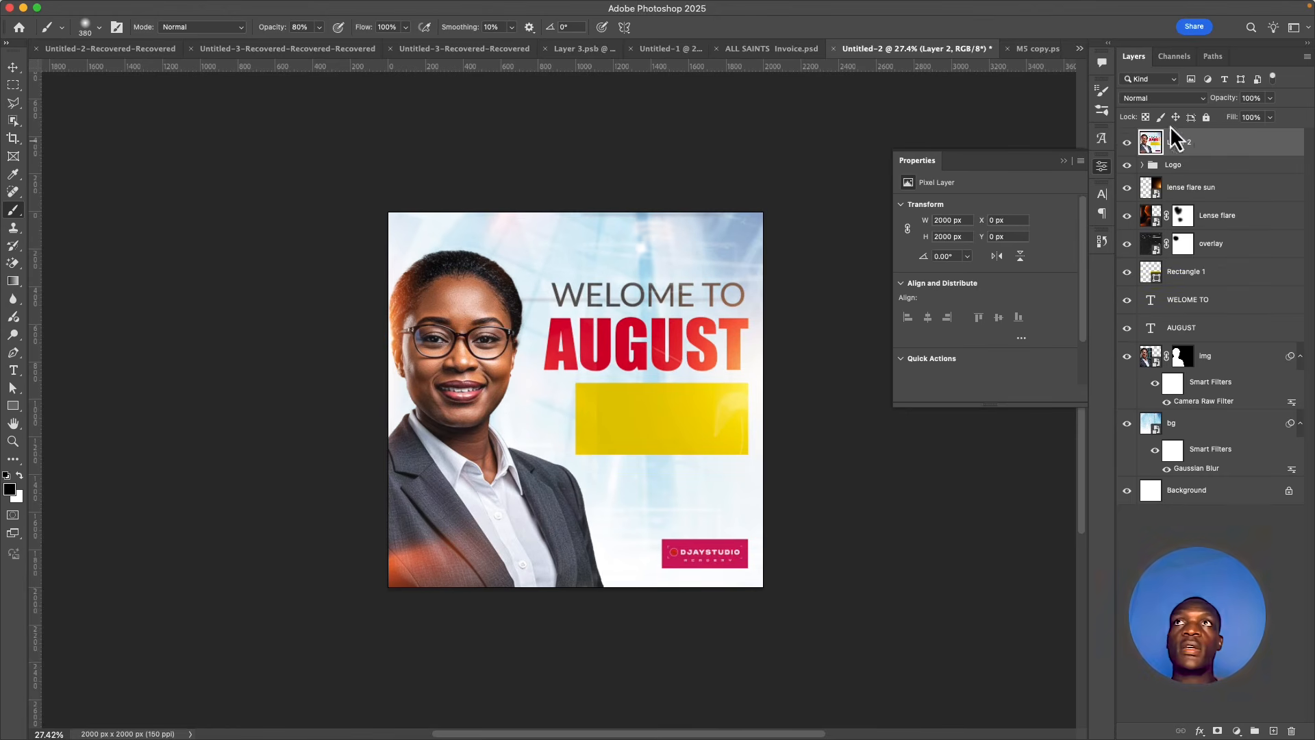
pyautogui.rightClick(1204, 143)
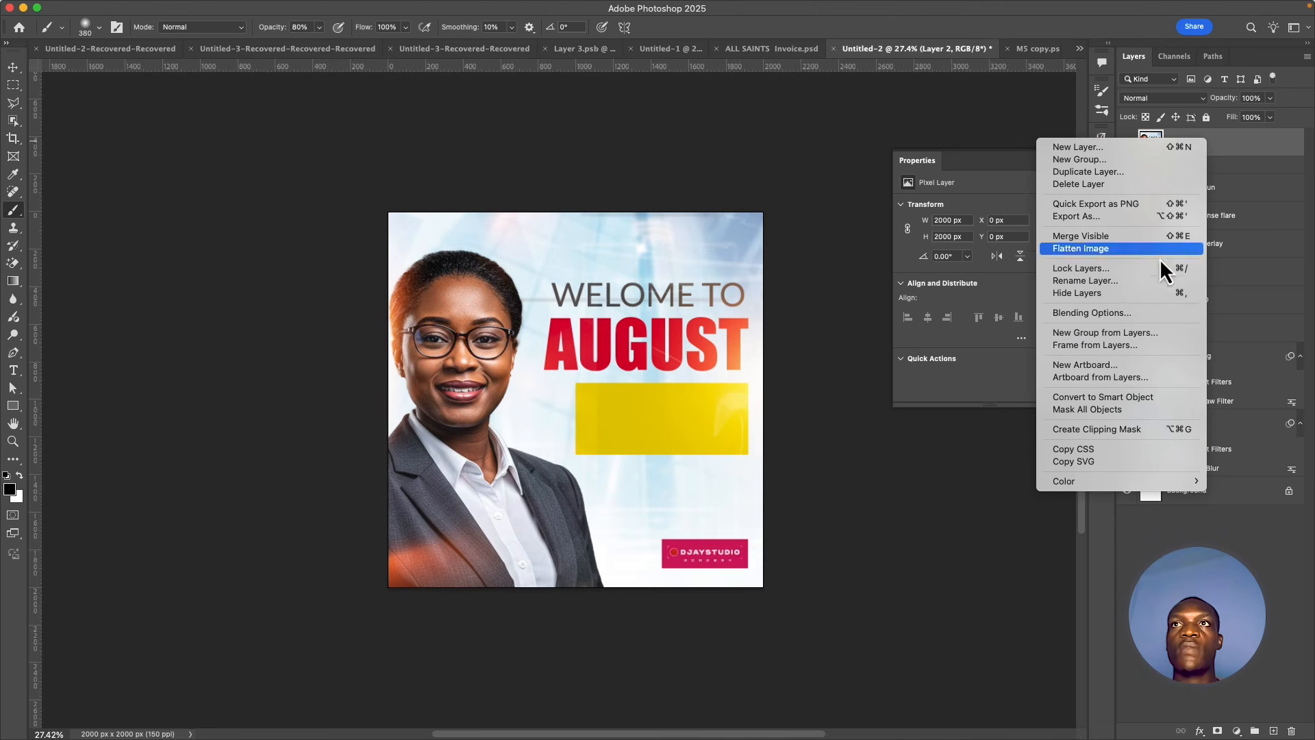
pyautogui.click(1124, 397)
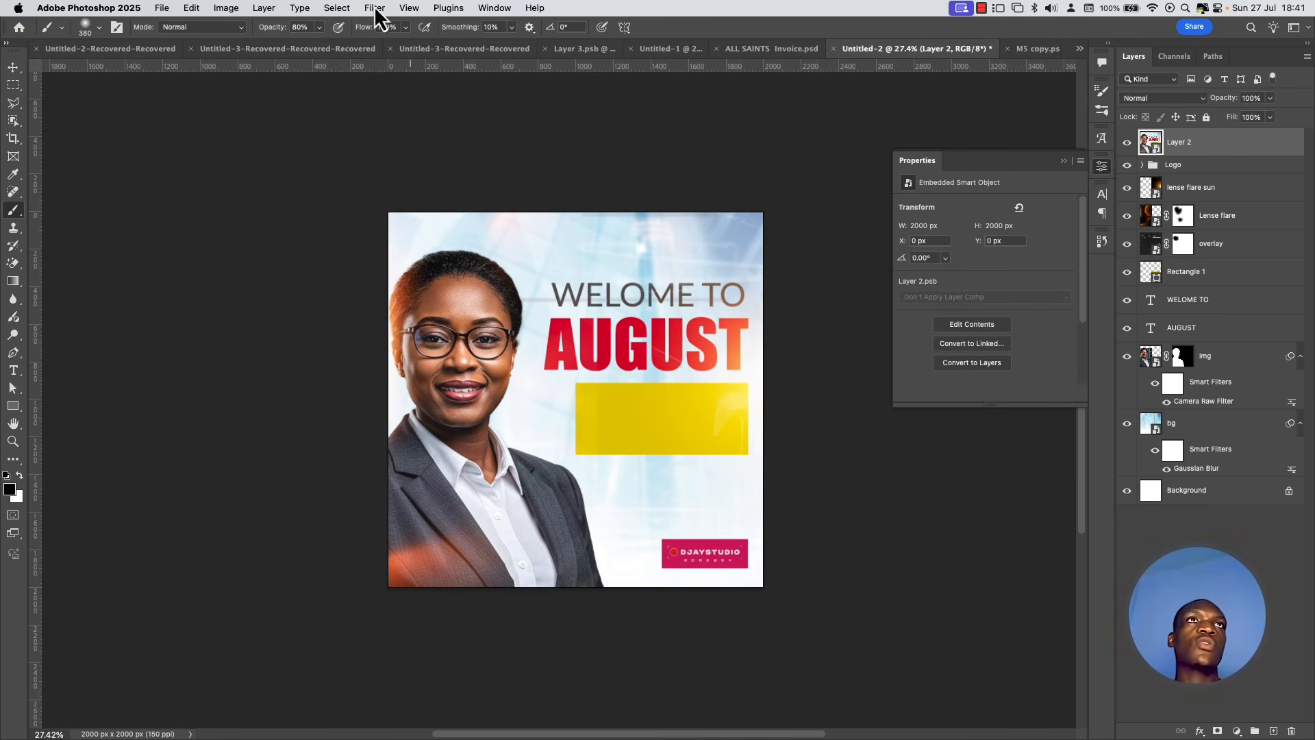
# Open the Camera Raw Filter on Layer 2 and set Temperature to -2, Vibrance to +7, Whites to -16 and Blacks to -11
pyautogui.click(377, 8)
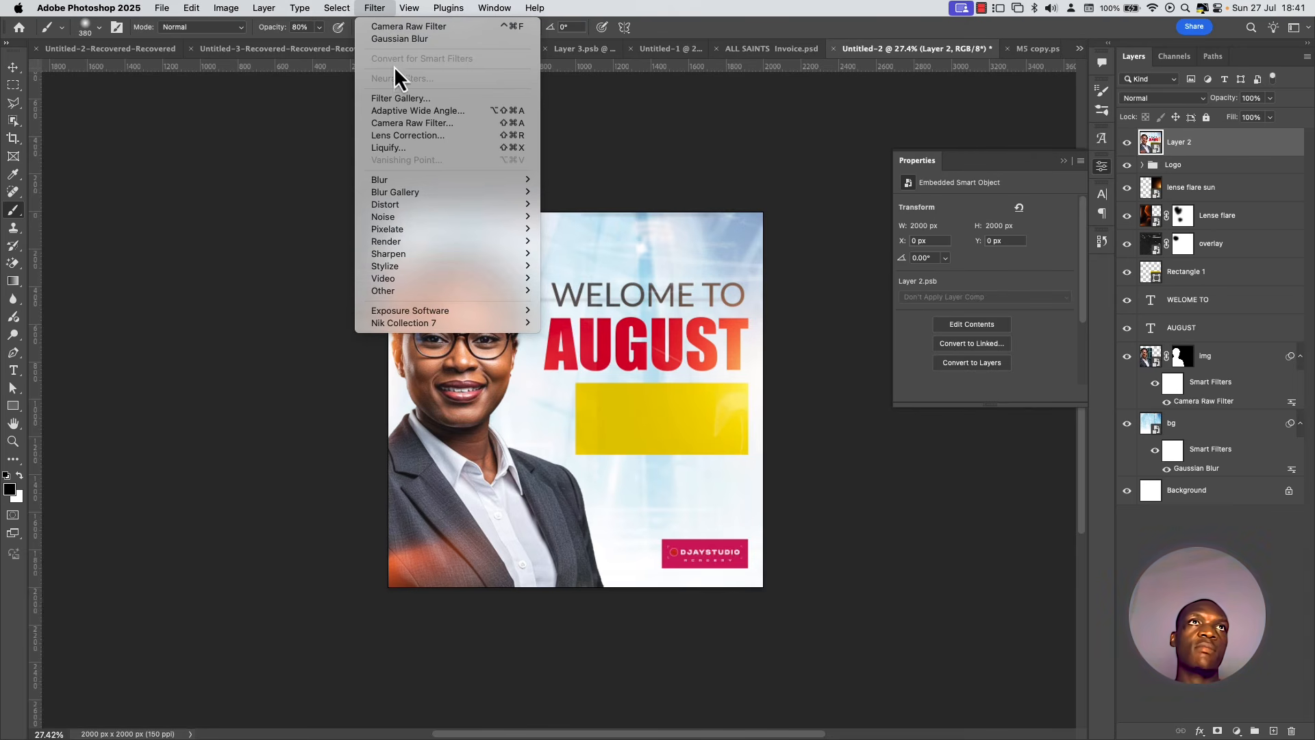
pyautogui.click(396, 123)
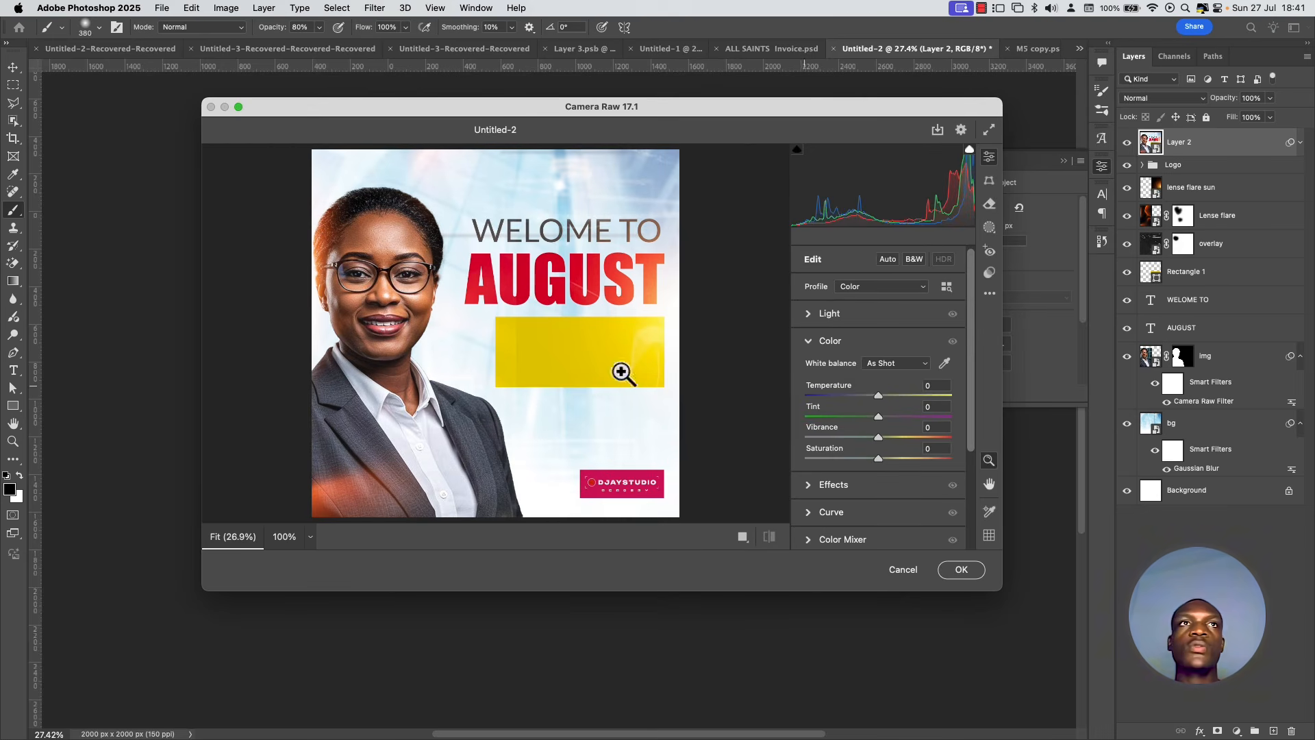
pyautogui.scroll(-1, 475, 303)
pyautogui.scroll(1, 479, 291)
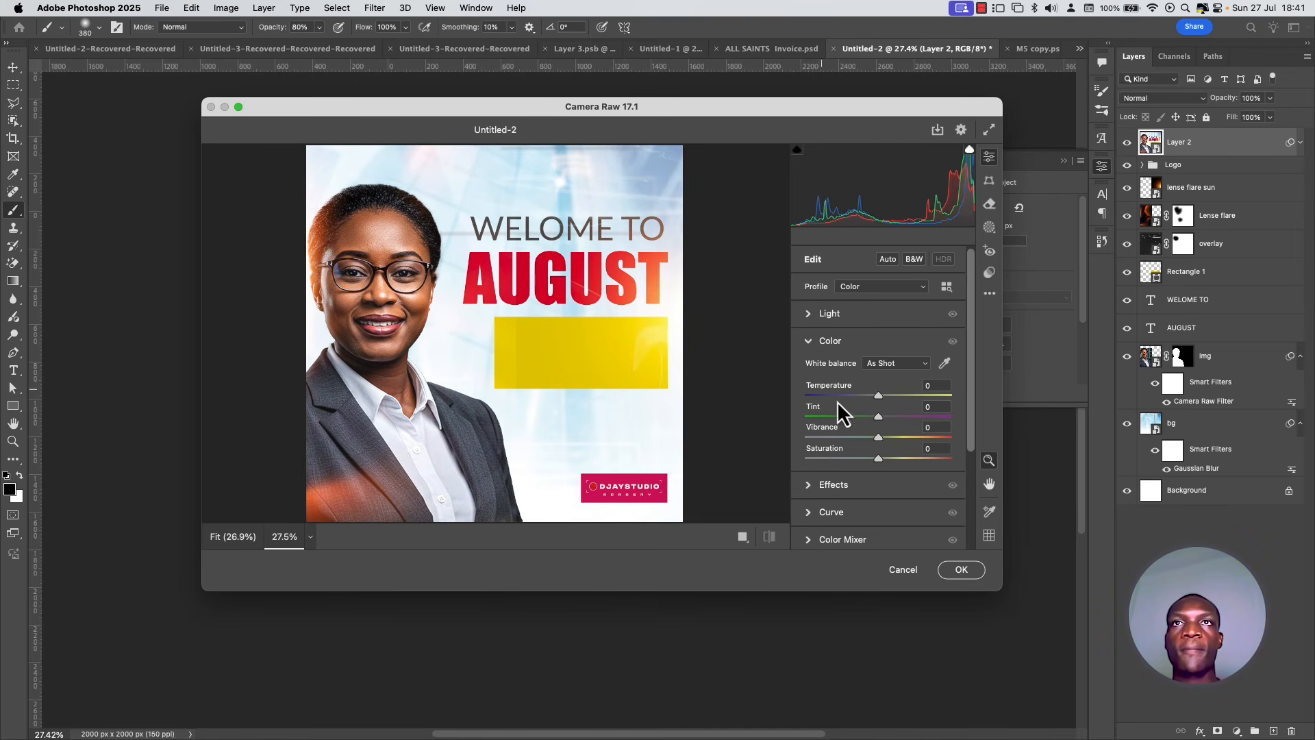
pyautogui.moveTo(877, 397); pyautogui.dragTo(875, 397)
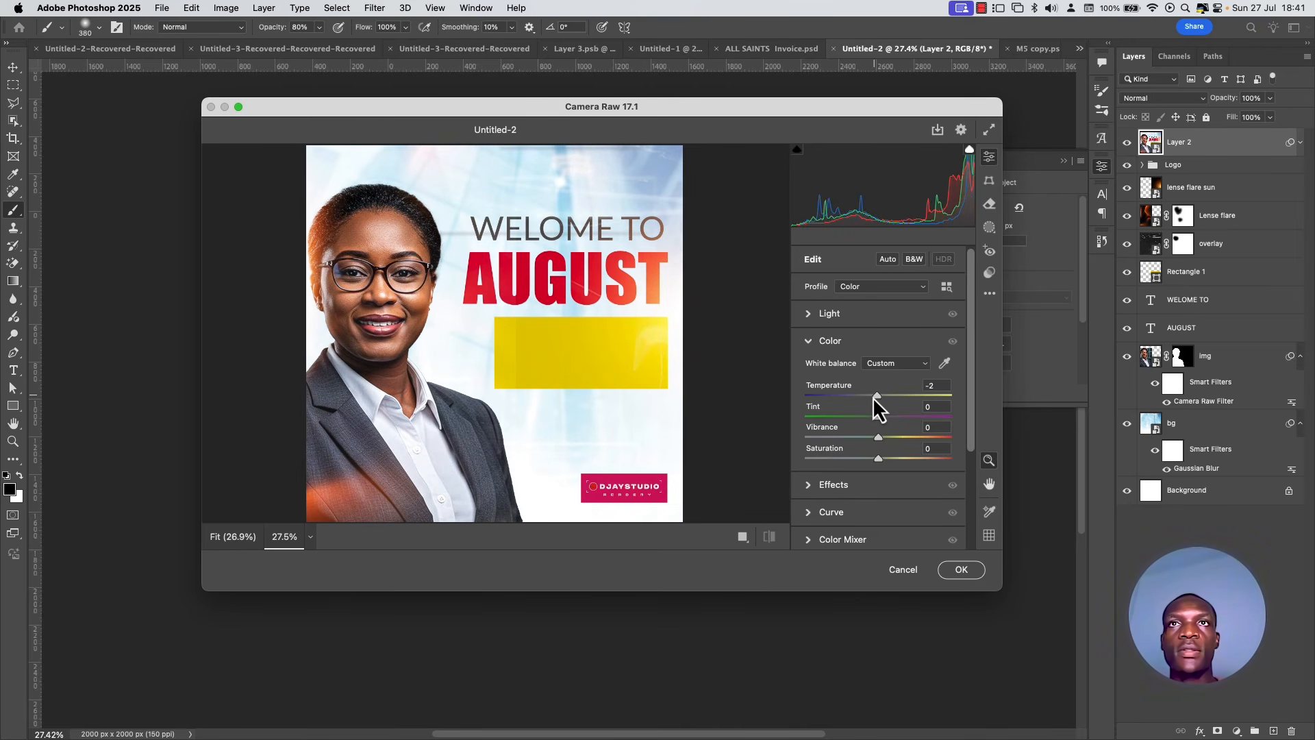
pyautogui.moveTo(881, 439); pyautogui.dragTo(885, 438)
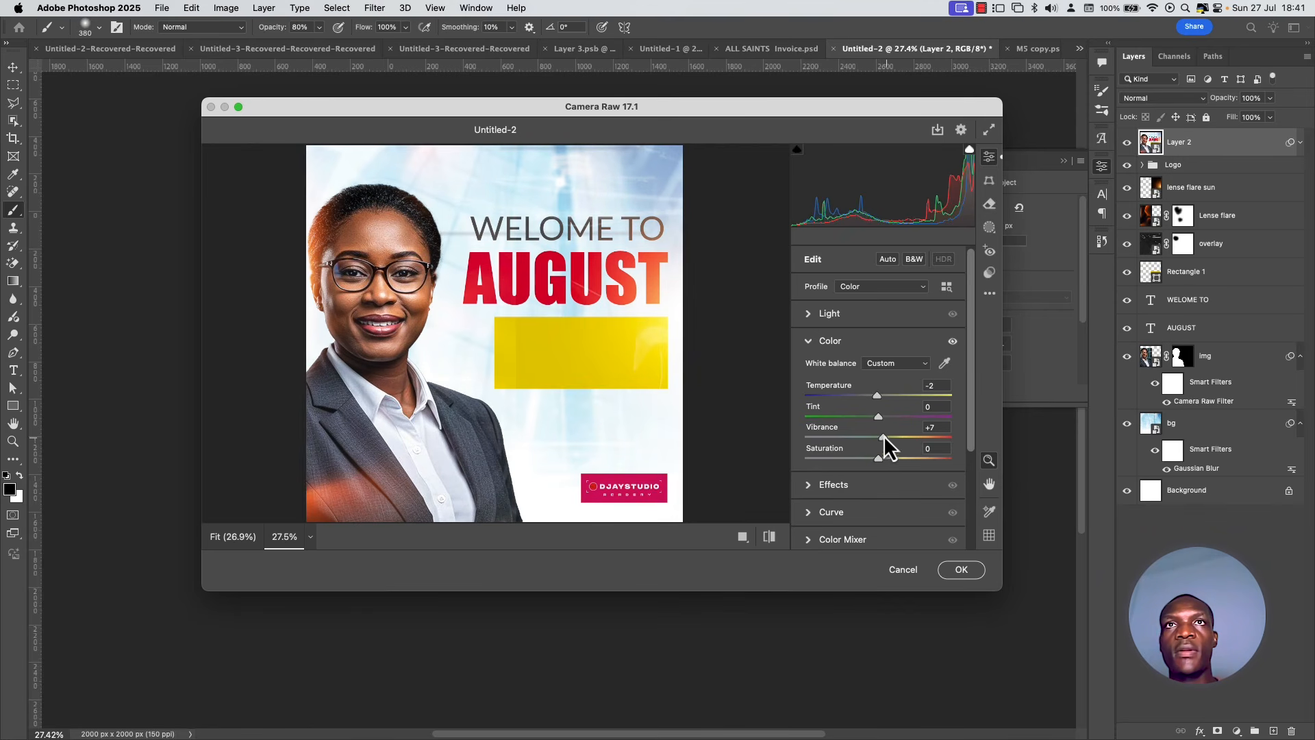
pyautogui.click(841, 316)
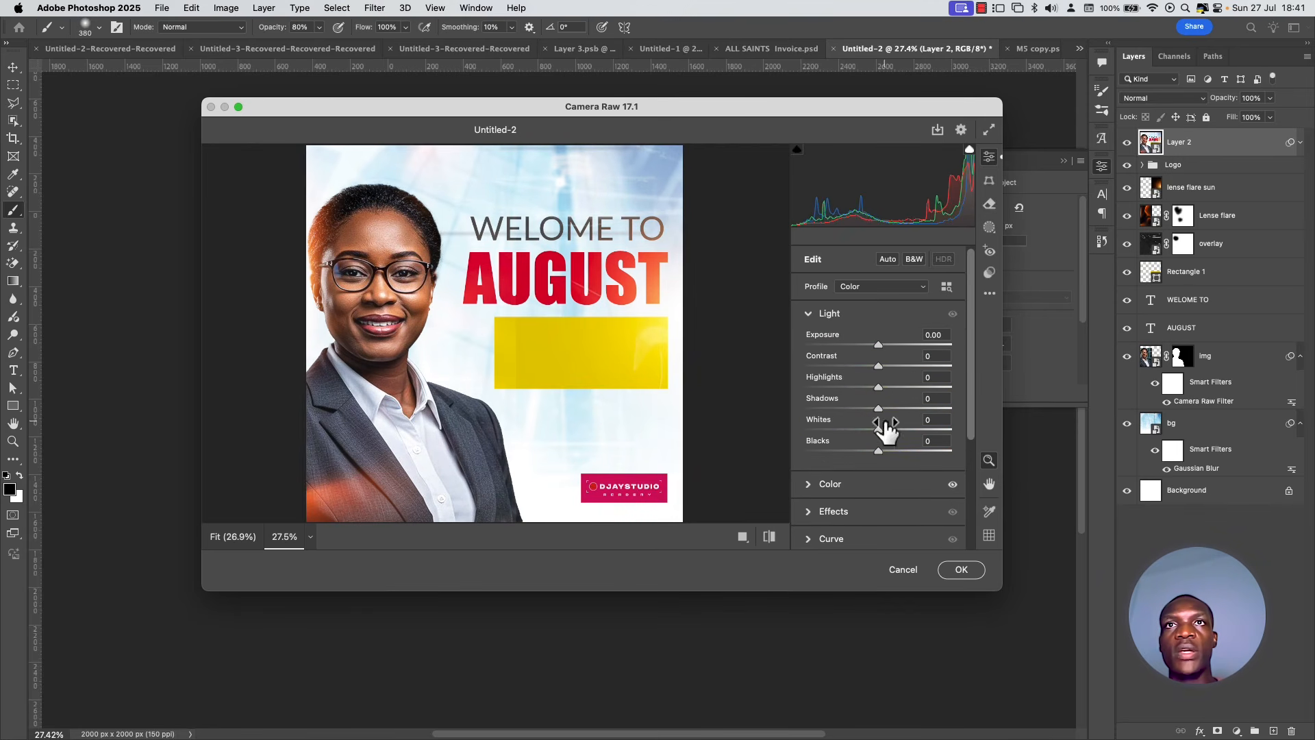
pyautogui.moveTo(878, 430)
pyautogui.mouseDown()
pyautogui.moveTo(861, 433)
pyautogui.moveTo(873, 454)
pyautogui.mouseUp()
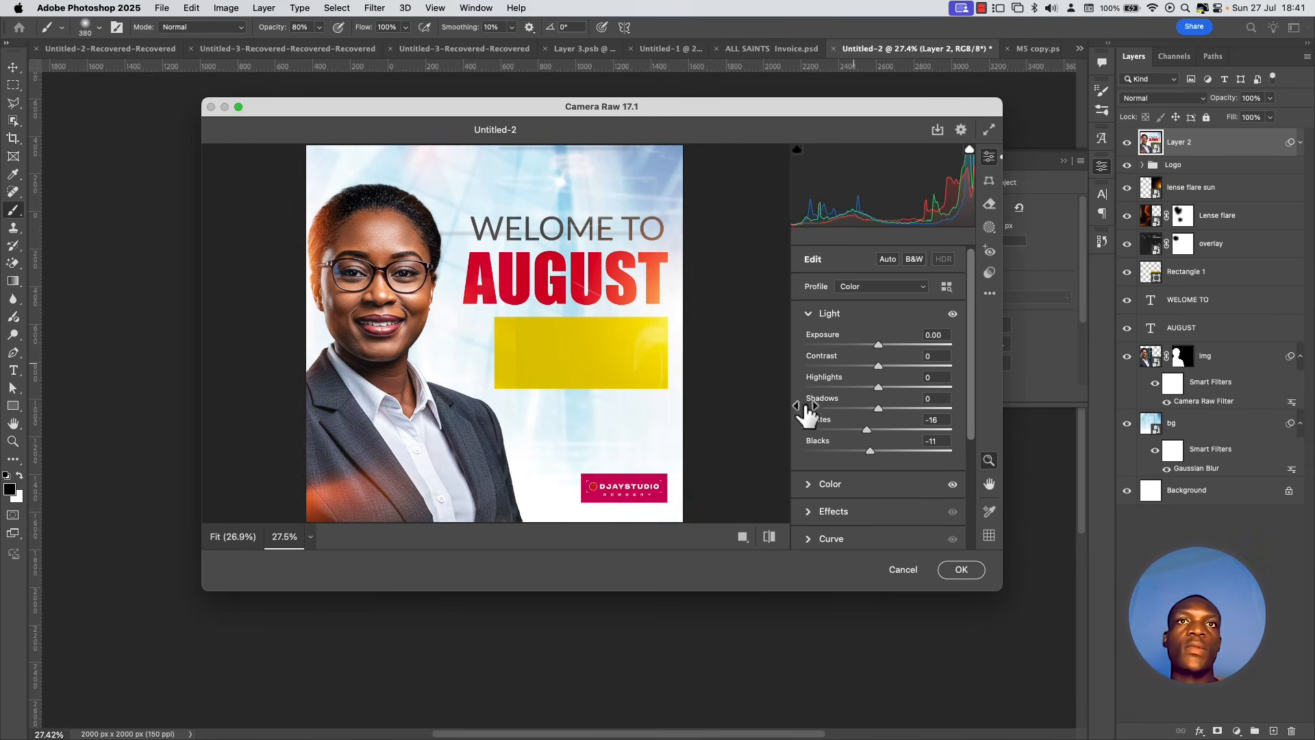
# Set the Camera Raw effects to Texture +8, Clarity +15, Dehaze -8 and Vignette -17
pyautogui.scroll(-1, 837, 511)
pyautogui.click(837, 512)
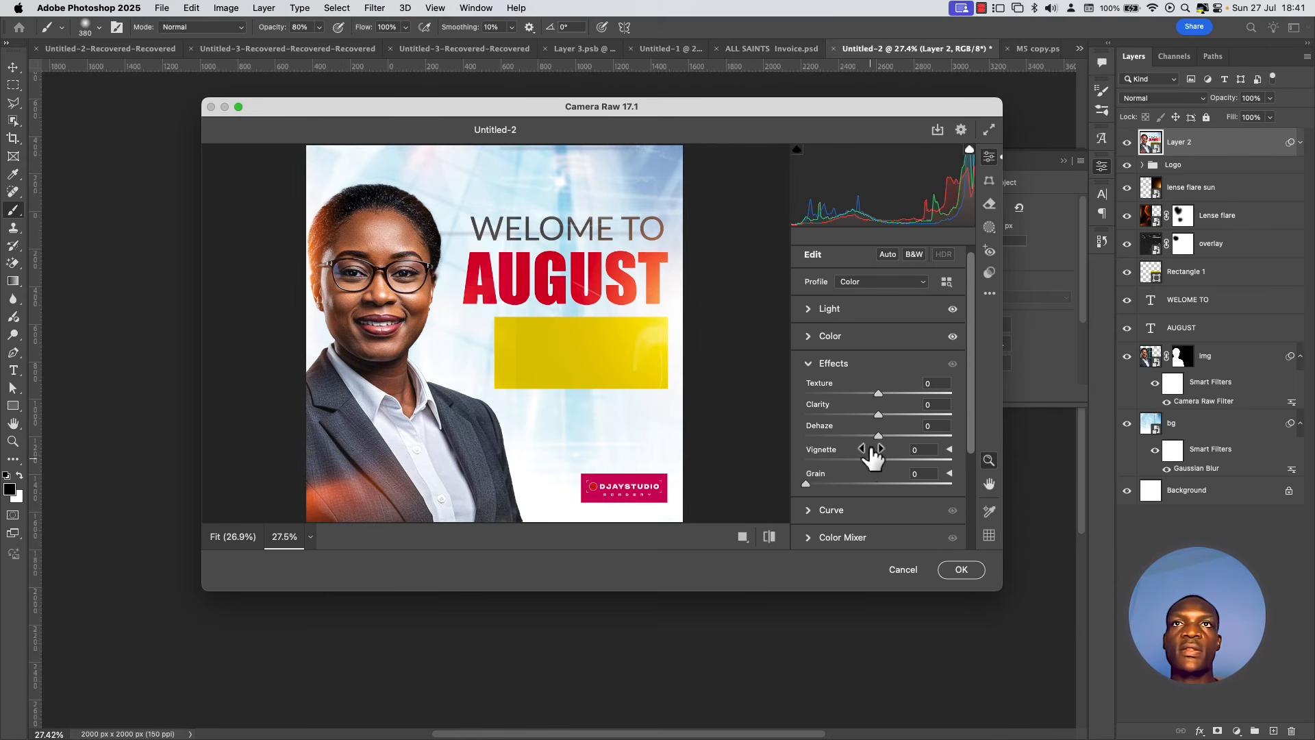
pyautogui.moveTo(877, 416); pyautogui.dragTo(890, 416)
pyautogui.click(884, 396)
pyautogui.moveTo(882, 440); pyautogui.dragTo(875, 441)
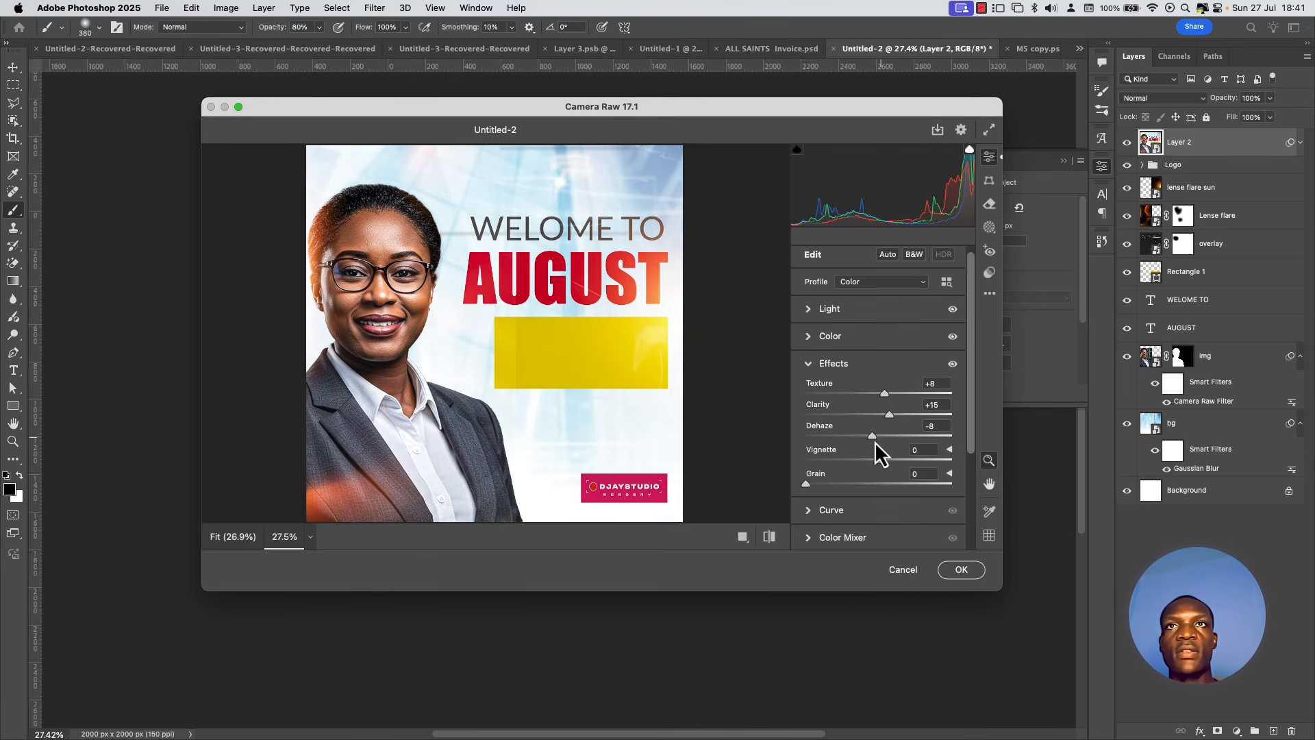
pyautogui.moveTo(876, 461); pyautogui.dragTo(859, 465)
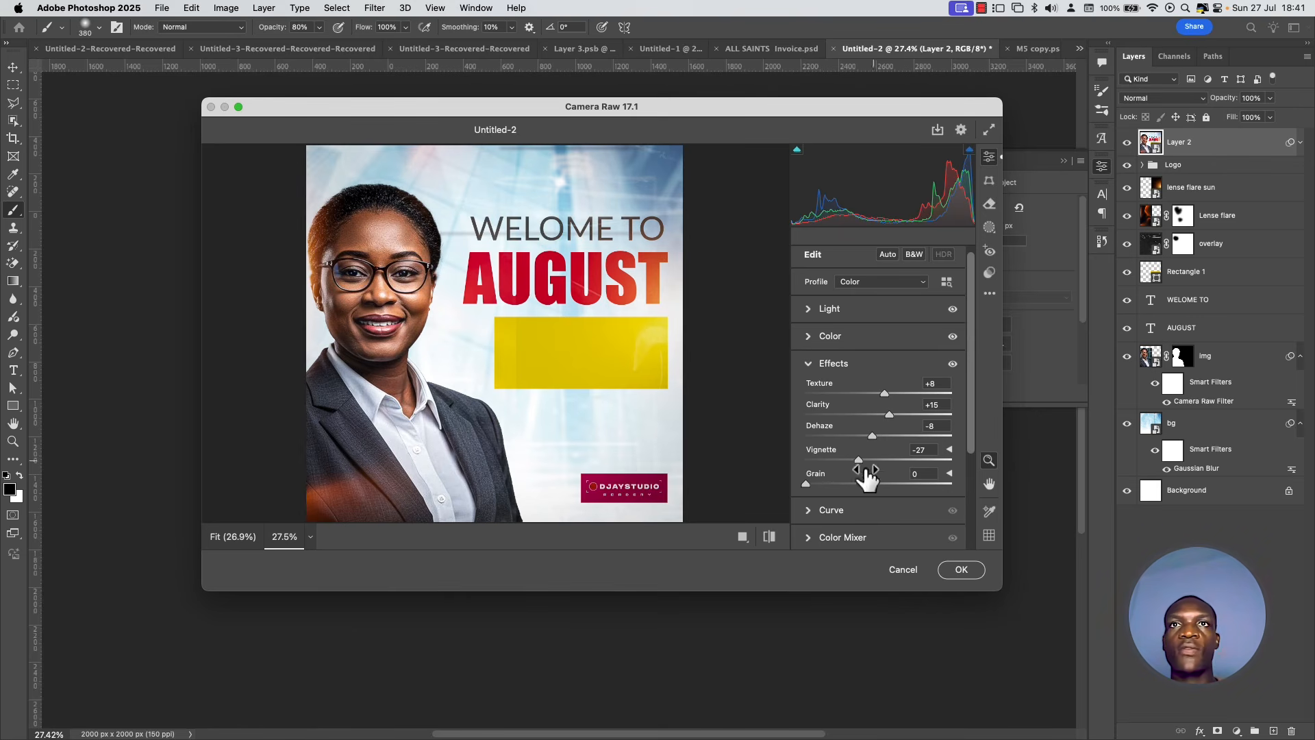
pyautogui.moveTo(862, 460); pyautogui.dragTo(870, 459)
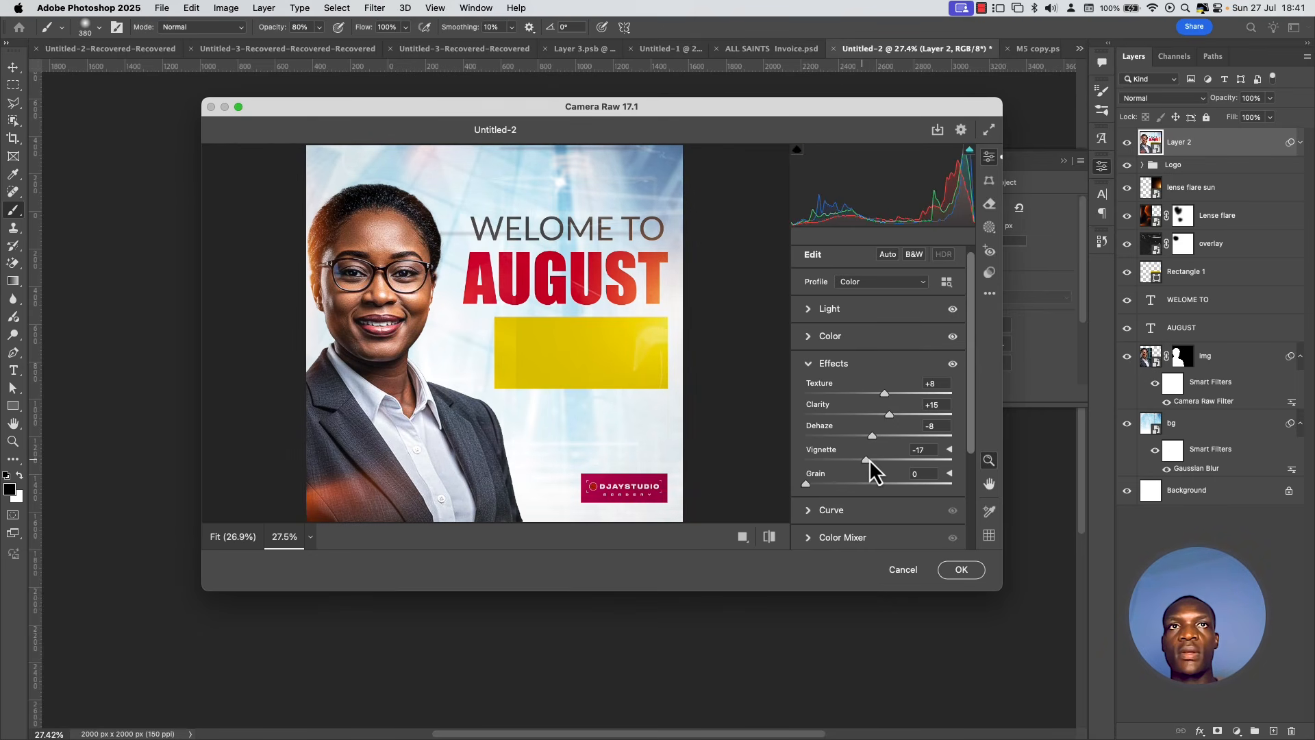
# Set the Camera Raw Sharpening to 16
pyautogui.scroll(-3, 855, 473)
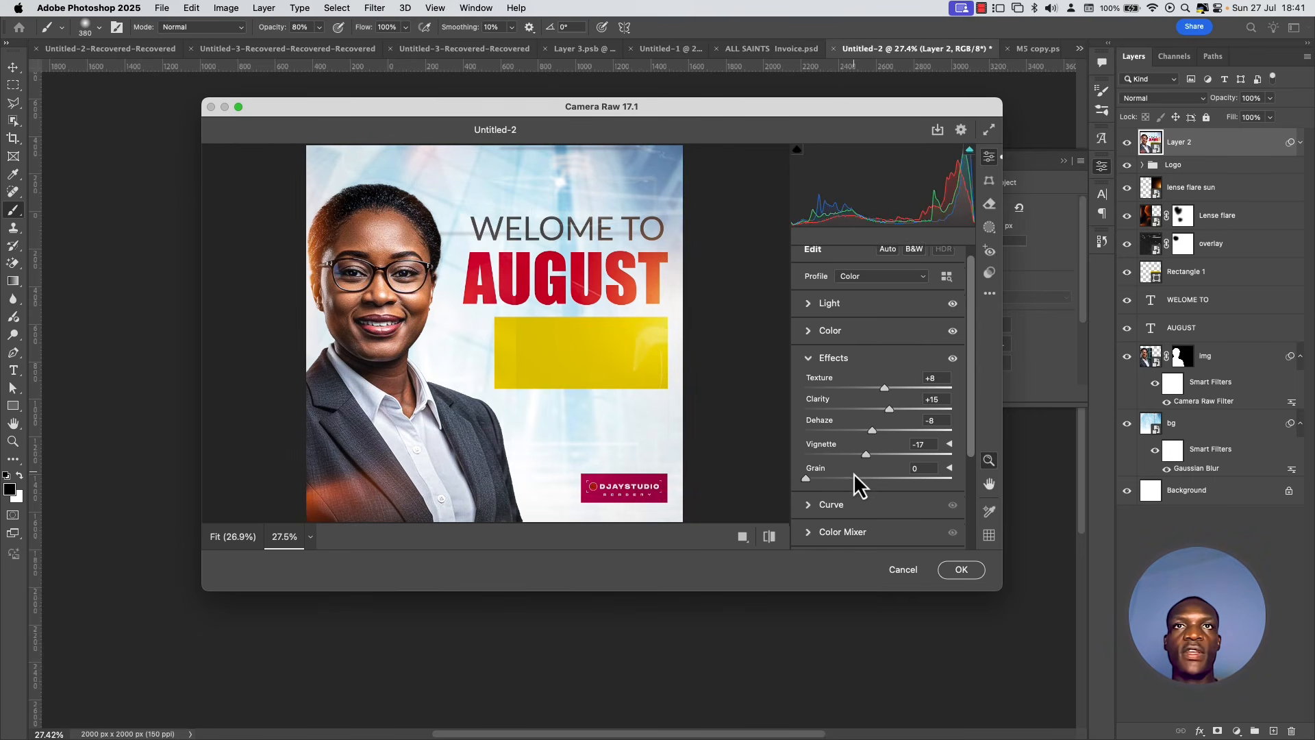
pyautogui.scroll(-1, 857, 487)
pyautogui.click(826, 517)
pyautogui.scroll(1, 847, 462)
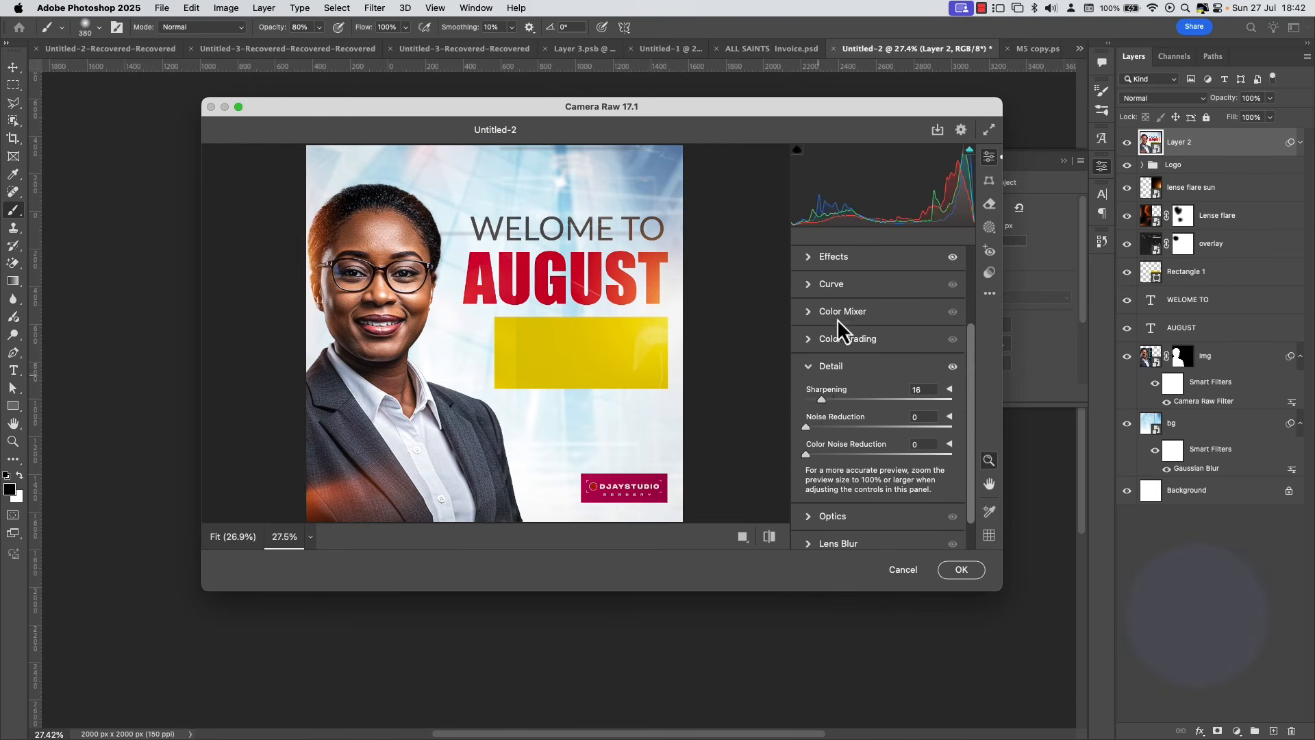
pyautogui.click(855, 316)
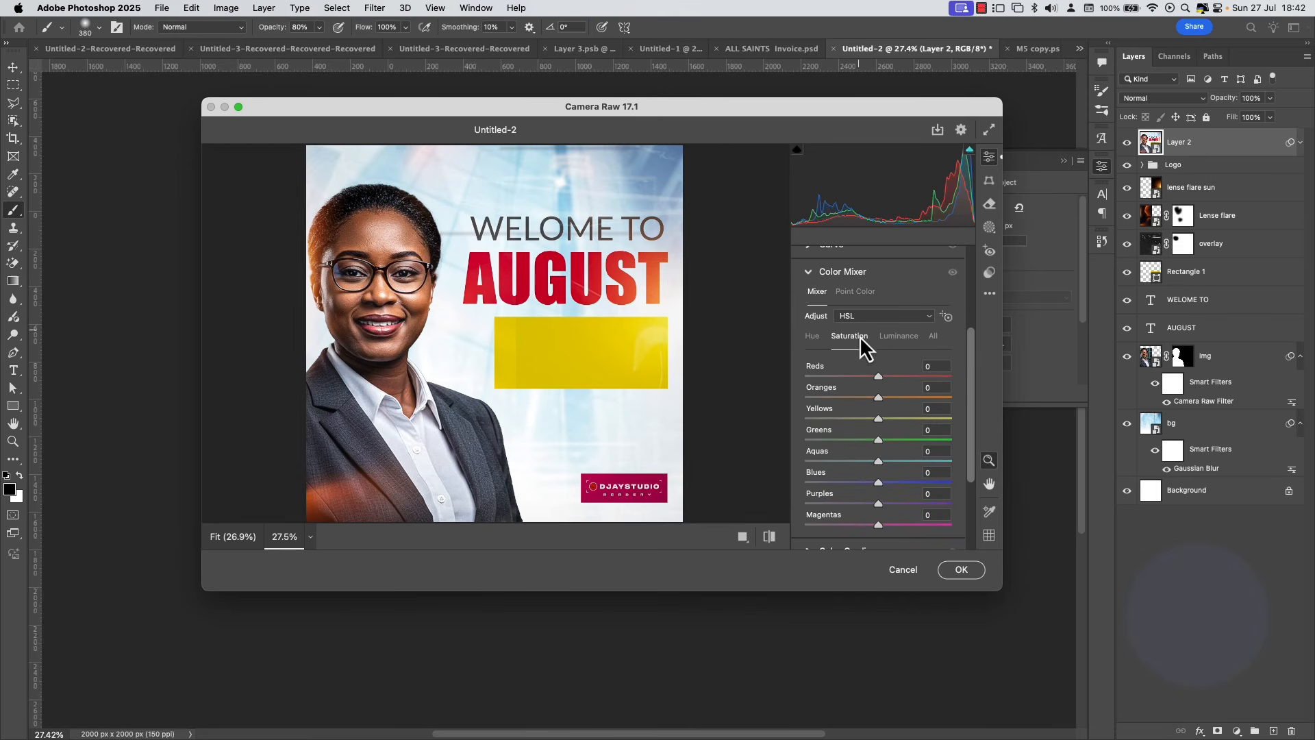
pyautogui.click(839, 291)
pyautogui.click(836, 277)
pyautogui.scroll(2, 832, 308)
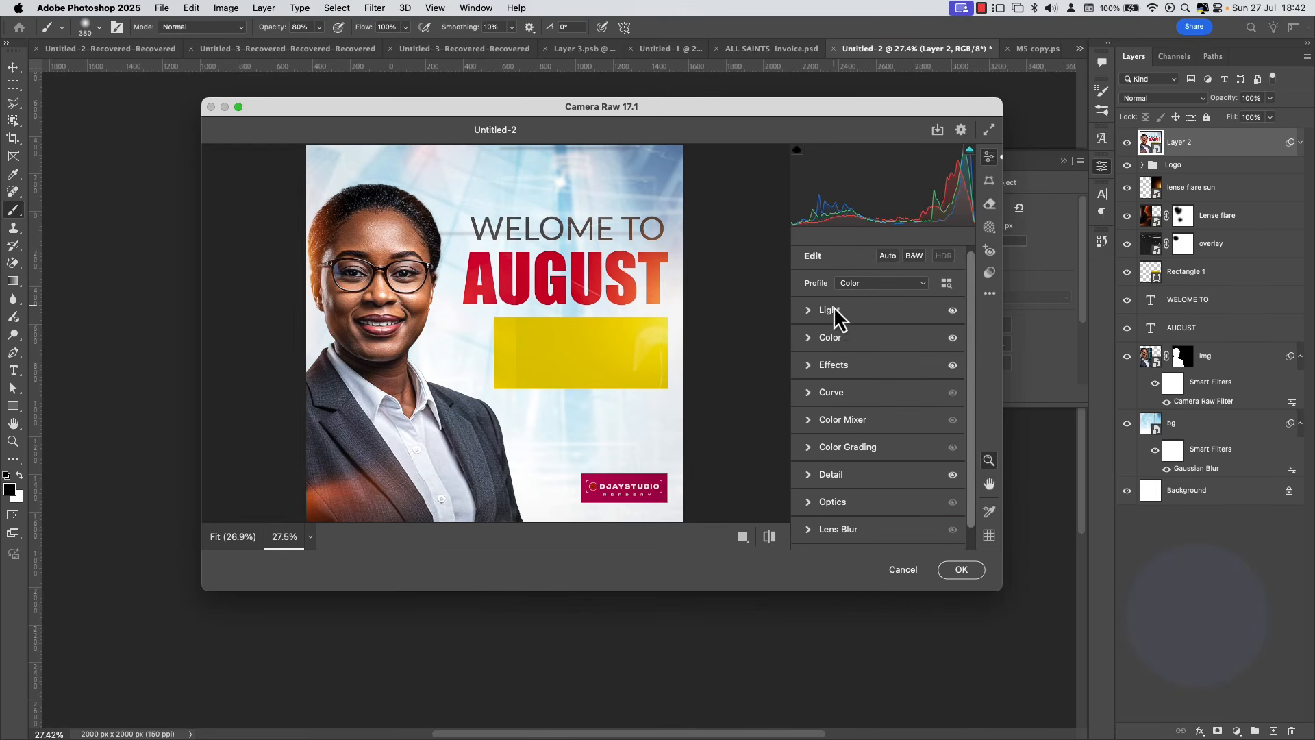
# Set Temperature to -7, Clarity to +10 and Vignette to -14, and apply the Camera Raw Filter to Layer 2
pyautogui.click(838, 341)
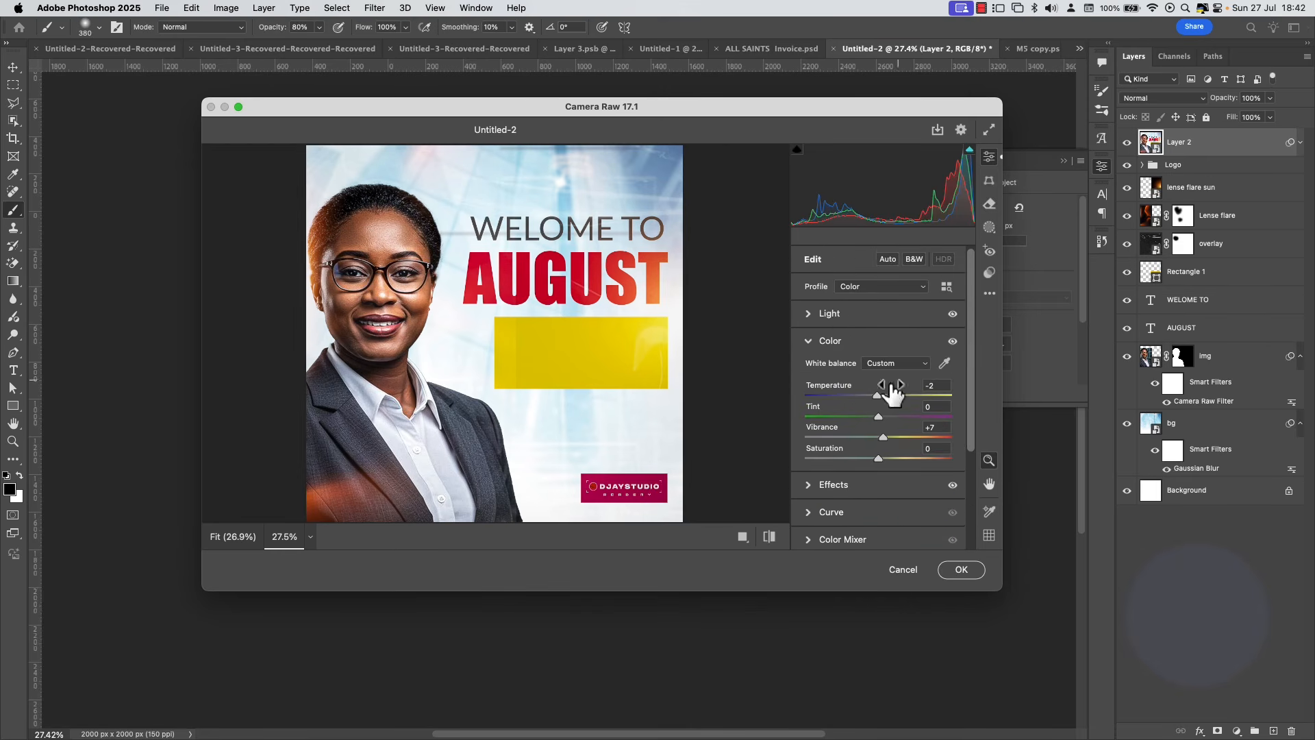
pyautogui.moveTo(876, 396); pyautogui.dragTo(871, 394)
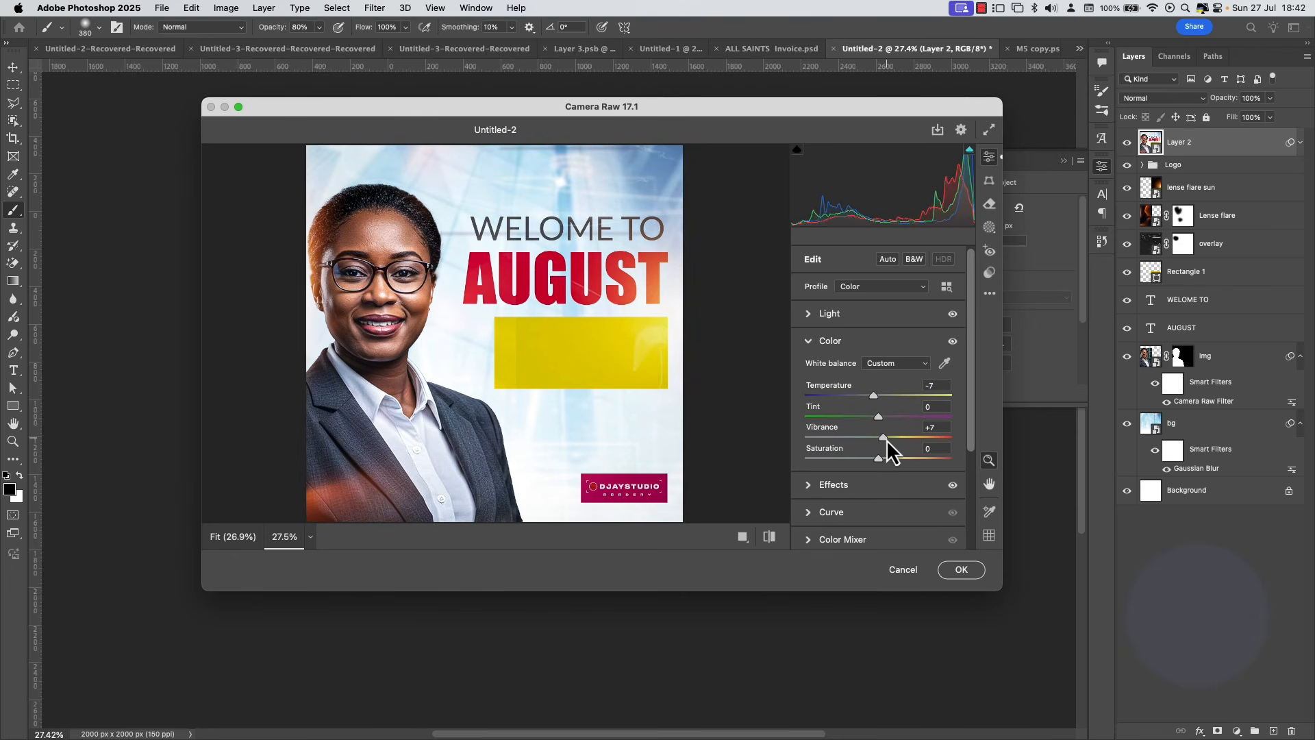
pyautogui.click(845, 483)
pyautogui.moveTo(890, 419); pyautogui.dragTo(885, 421)
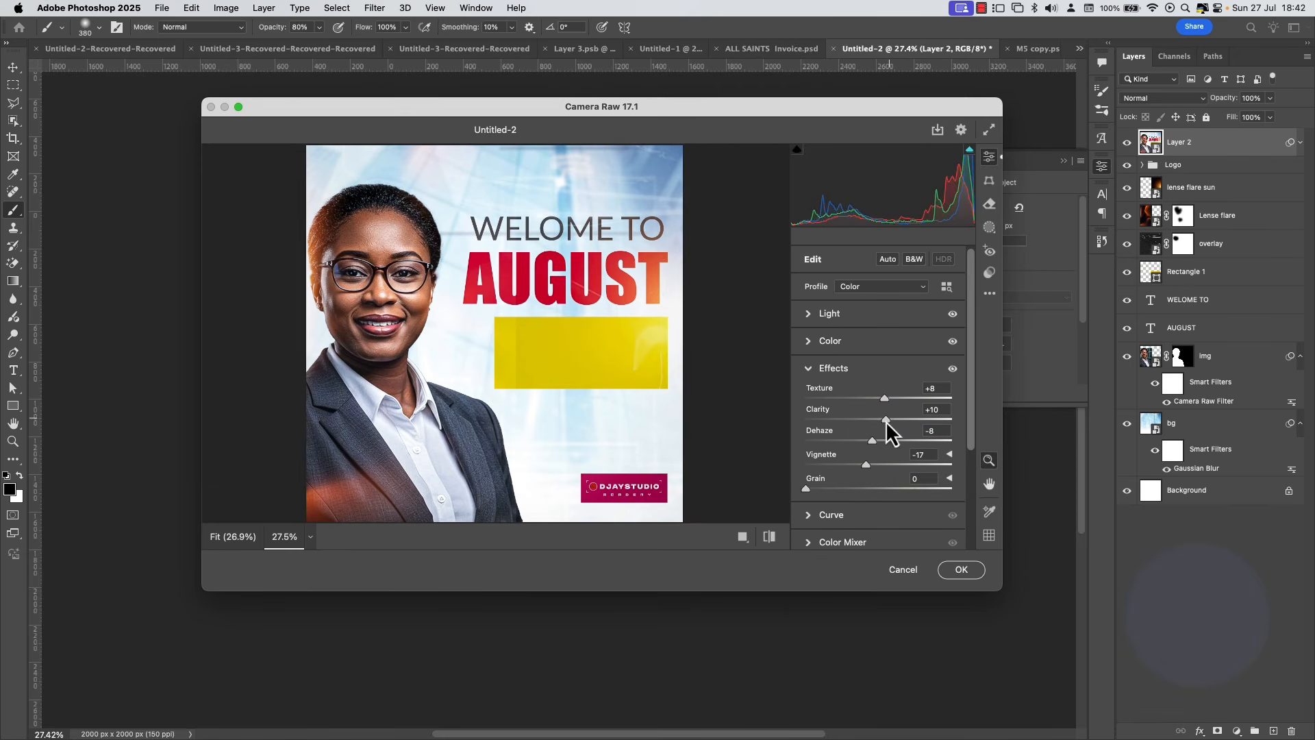
pyautogui.moveTo(861, 463); pyautogui.dragTo(866, 463)
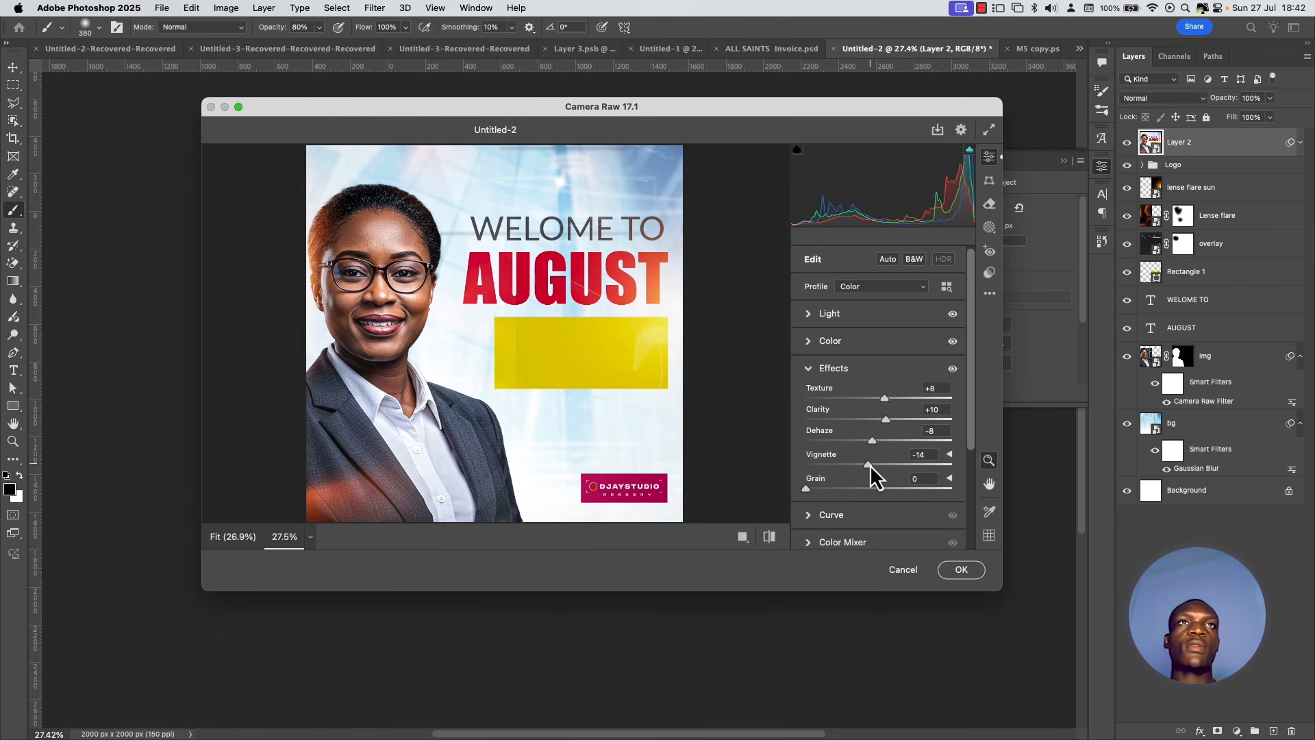
pyautogui.click(963, 572)
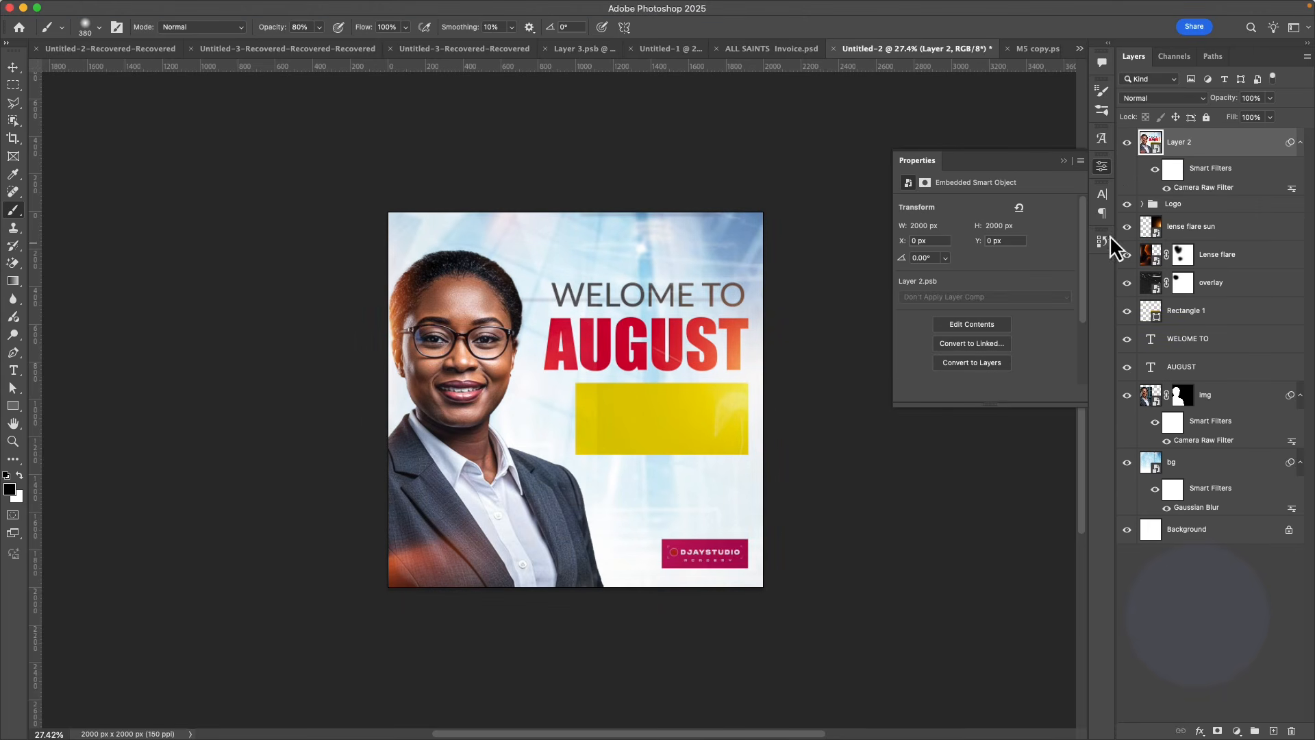
# Toggle Layer 2's visibility repeatedly to compare the flyer with and without the grading
pyautogui.click(1128, 142)
pyautogui.click(1132, 142)
pyautogui.click(1132, 142)
pyautogui.click(1132, 141)
pyautogui.click(1131, 142)
pyautogui.click(1132, 141)
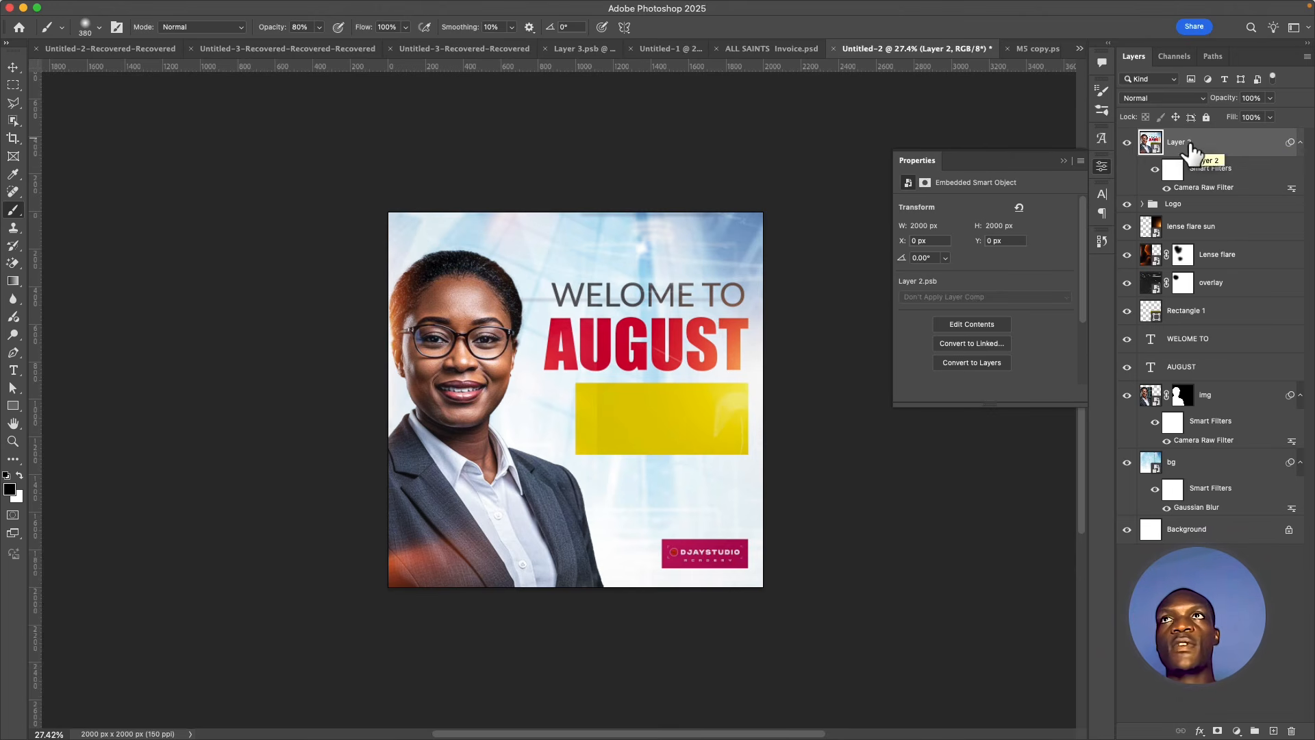
# Set Layer 2's opacity to 80% and move the Logo group above Layer 2 in the layer stack
pyautogui.click(1246, 99)
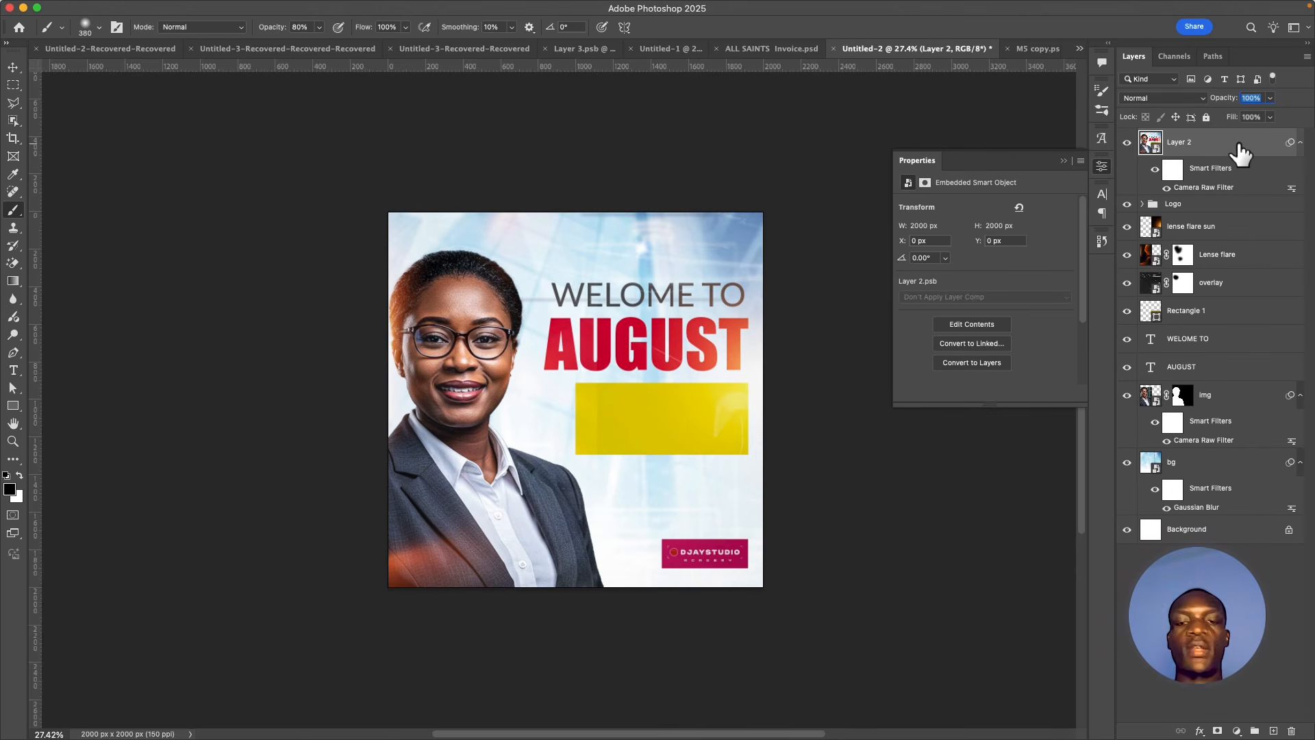
pyautogui.write('8')
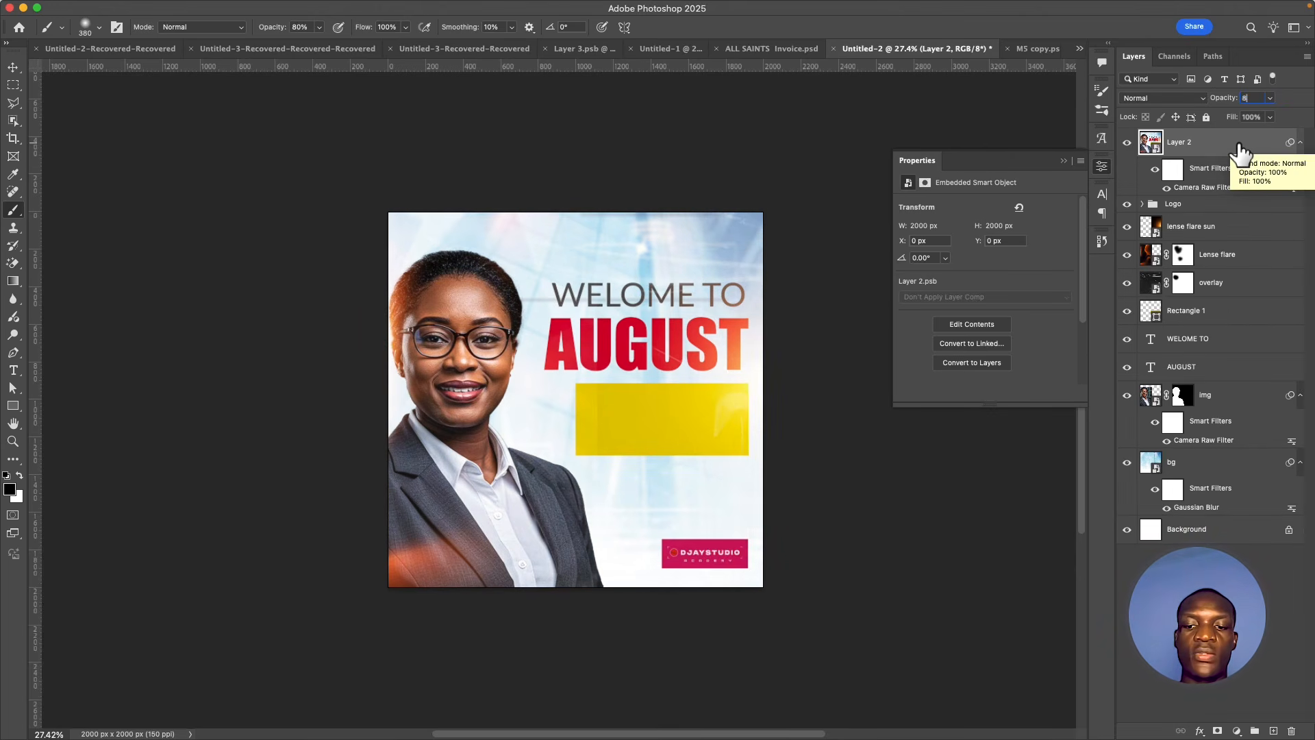
pyautogui.write('0')
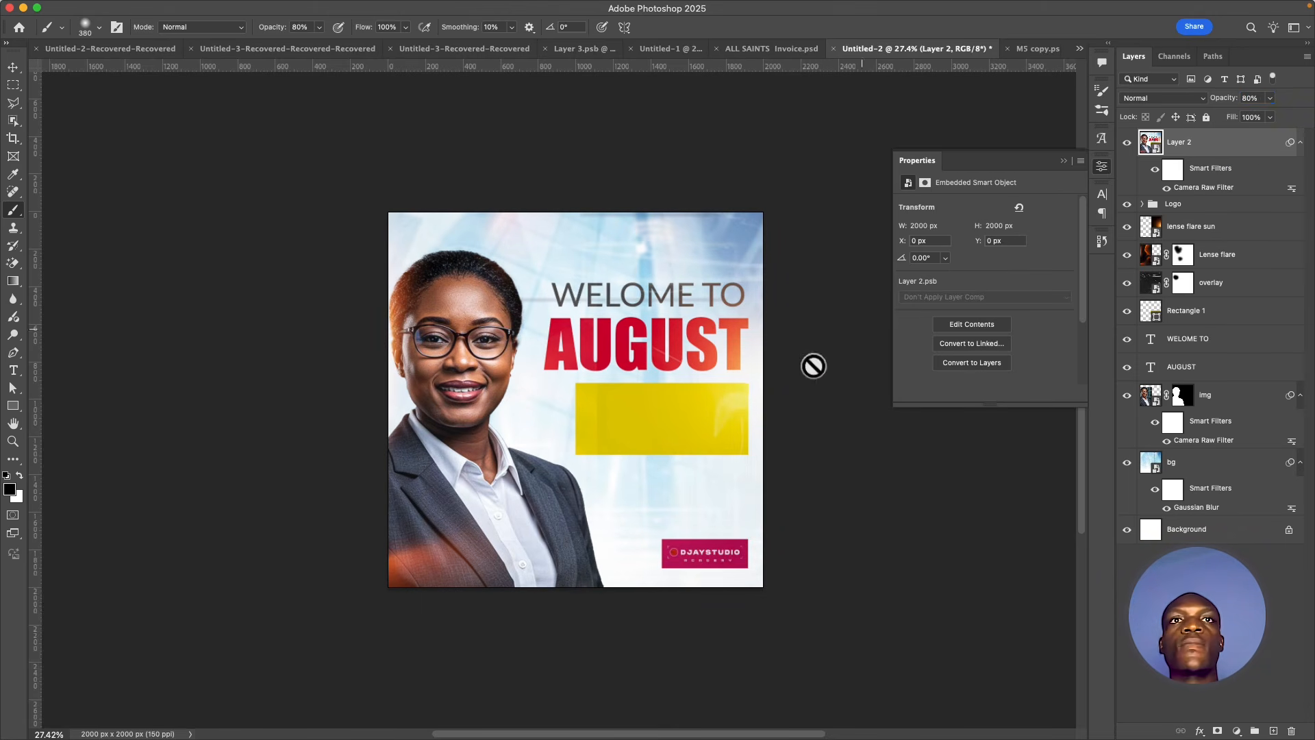
pyautogui.moveTo(1188, 205); pyautogui.dragTo(1214, 134)
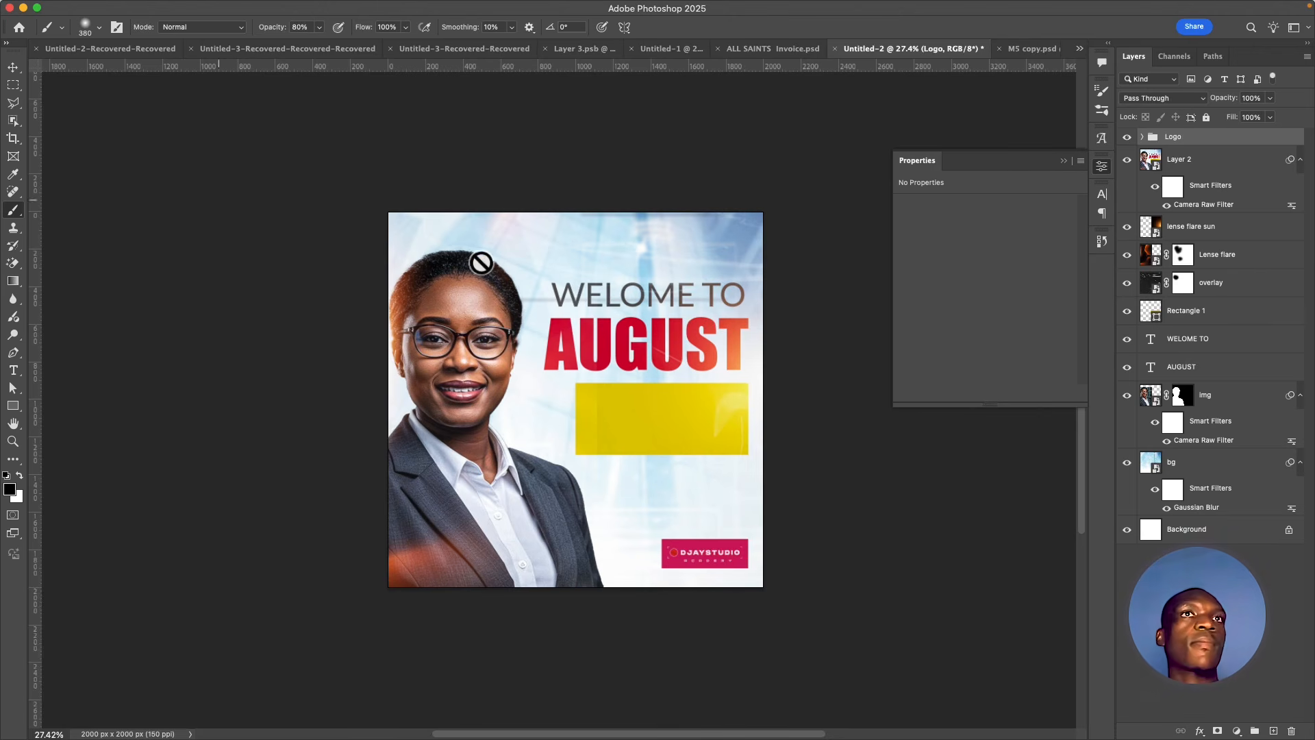
pyautogui.click(13, 441)
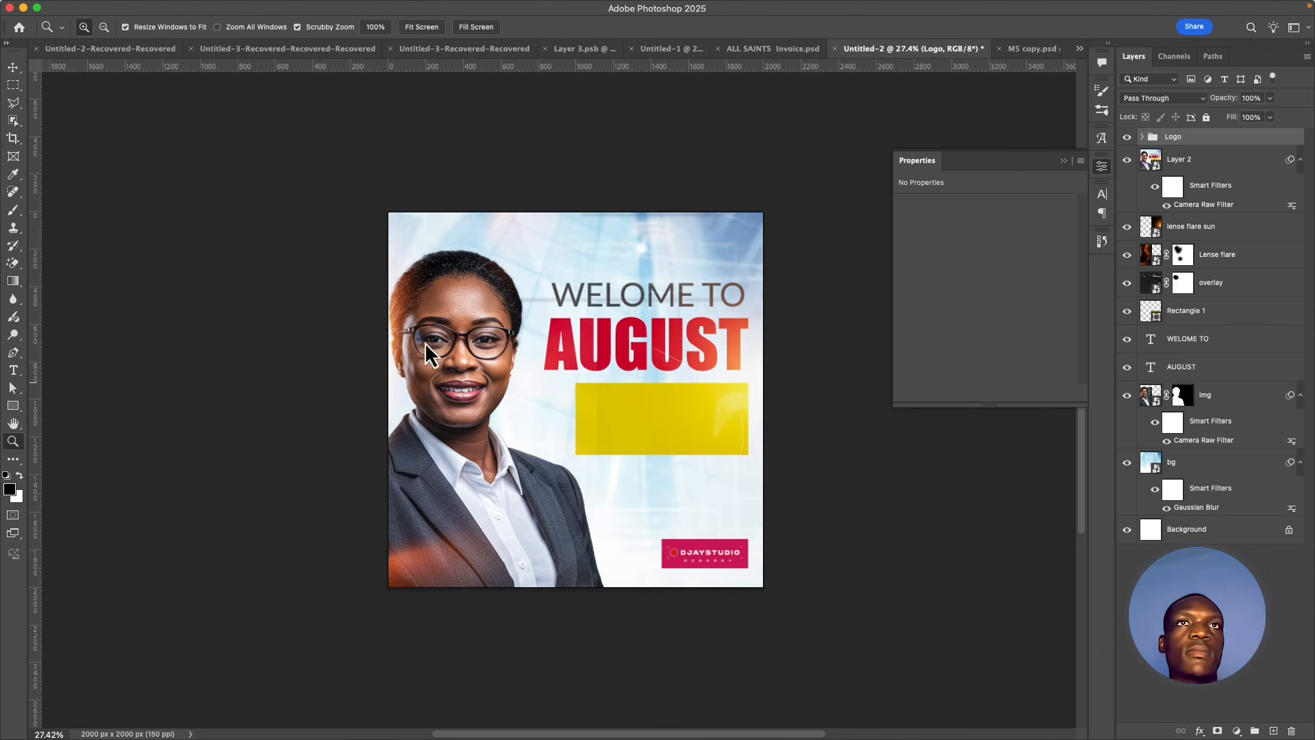
pyautogui.moveTo(725, 258); pyautogui.dragTo(708, 266)
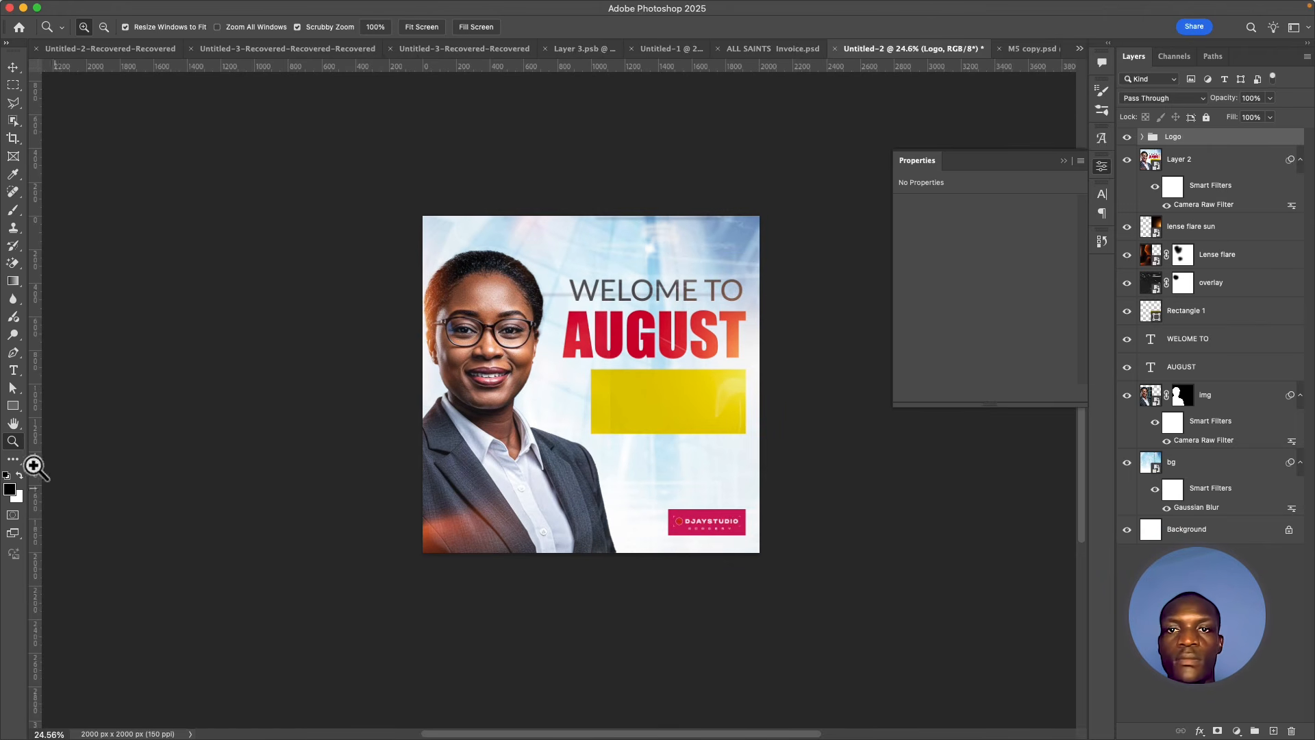